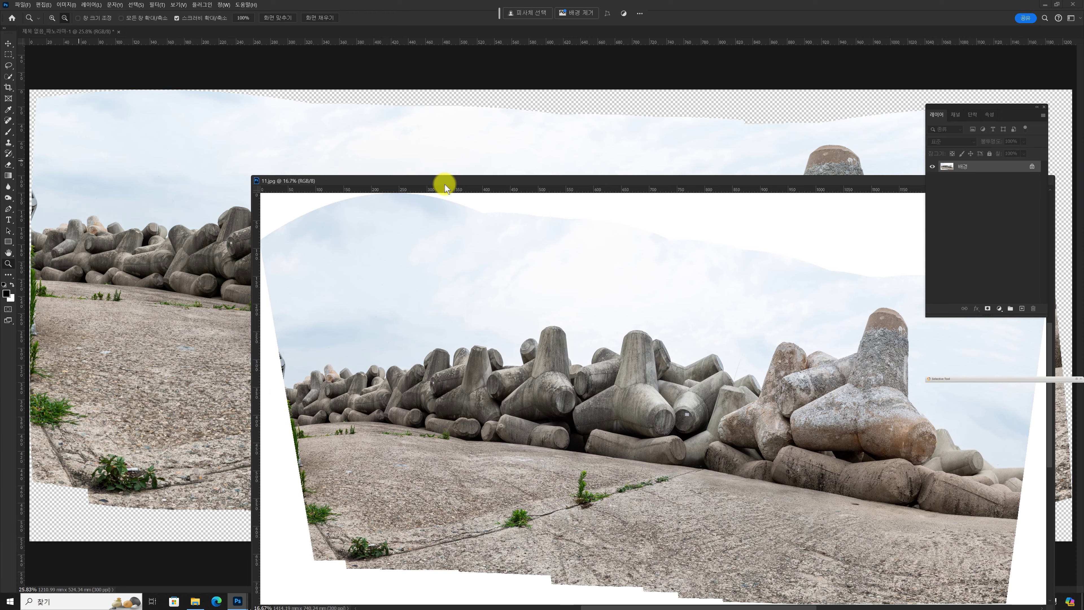
Step: Close the floating 11.jpg document and merge all the DSC panorama layers into a single layer
drag(444, 184, 238, 235)
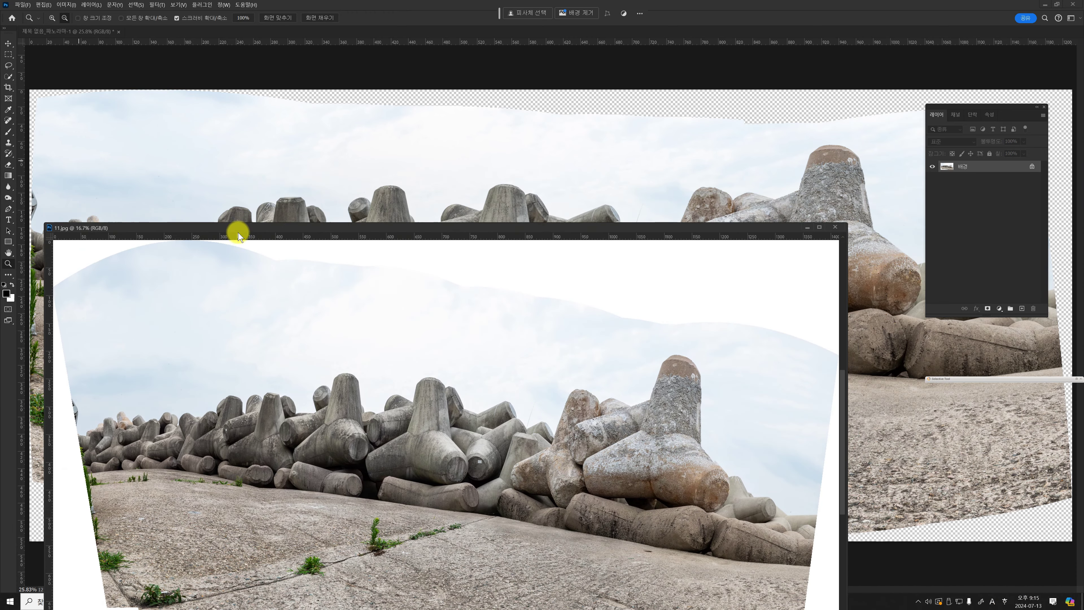
click(835, 227)
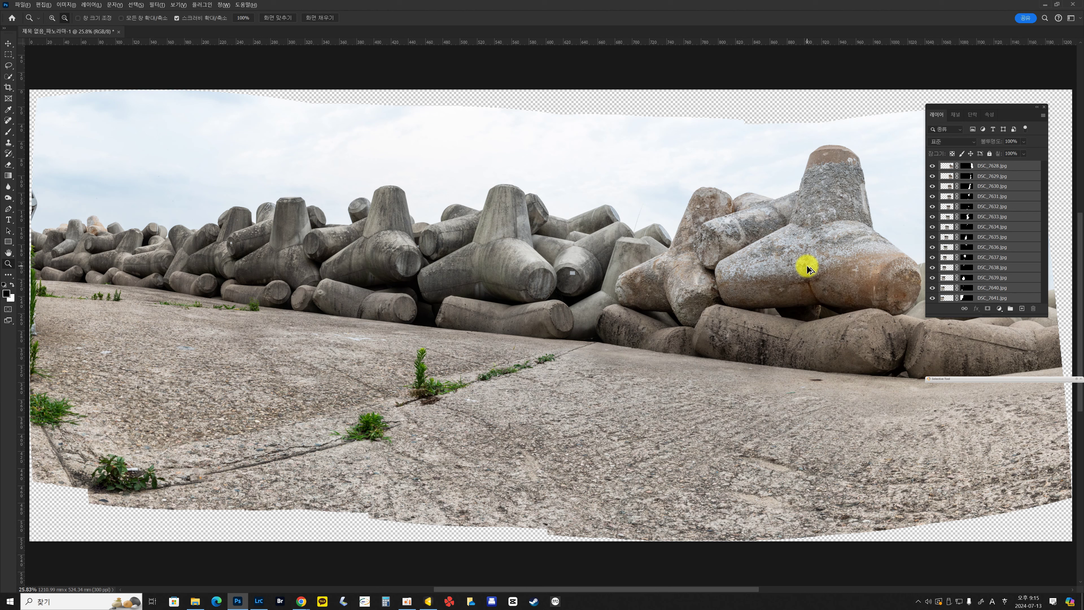
key(ctrl+e)
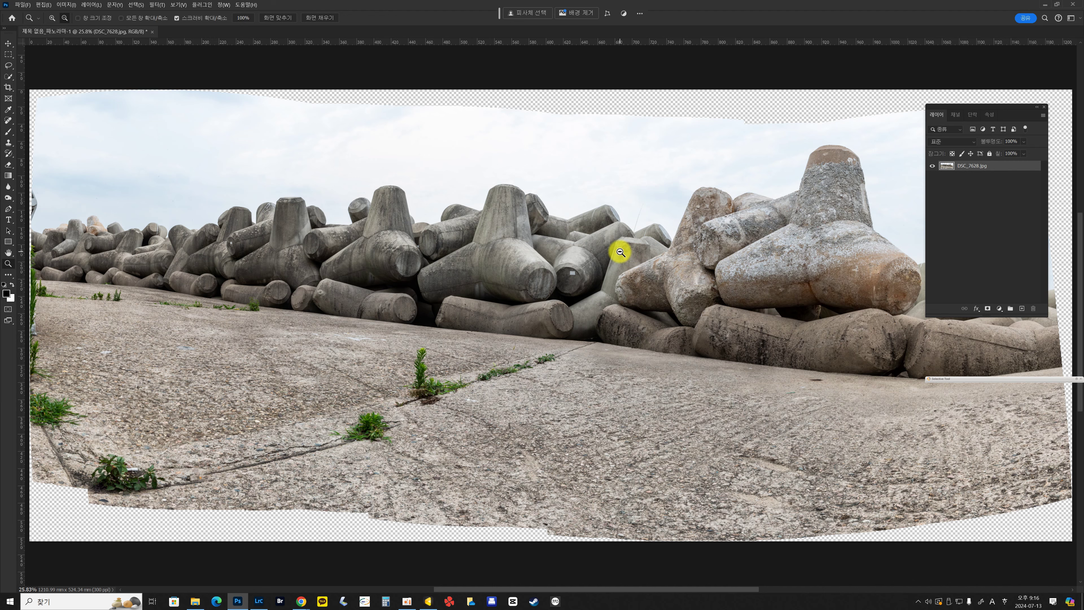
Step: Examine the merged panorama's tetrapods, sky edges and concrete ground at 100% for stitching quality
drag(673, 271, 467, 264)
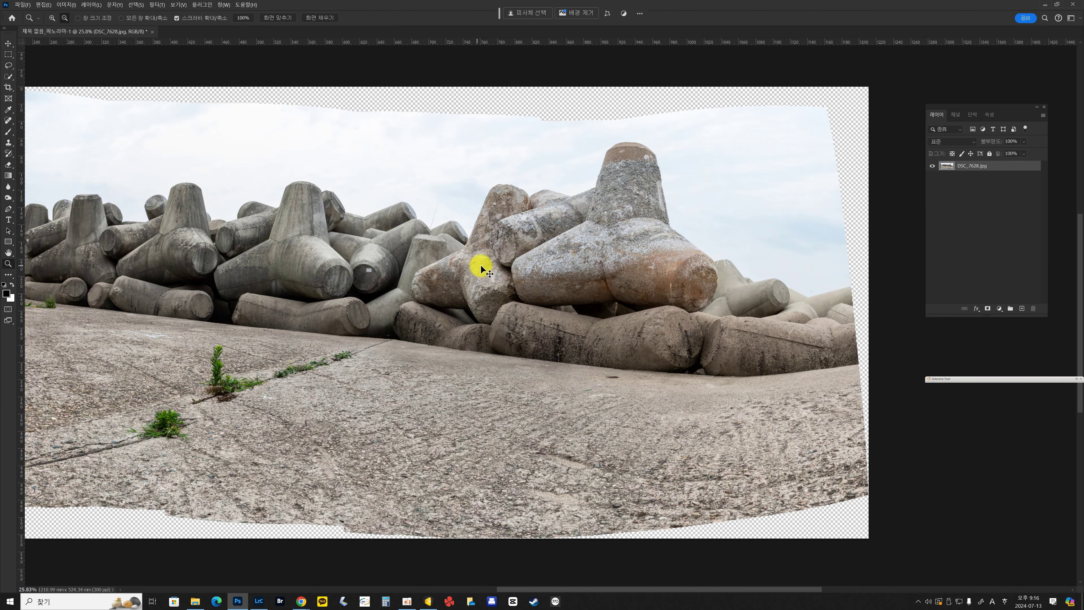
key(ctrl+plus)
key(ctrl+plus)
key(ctrl+plus)
key(ctrl+plus)
key(ctrl+plus)
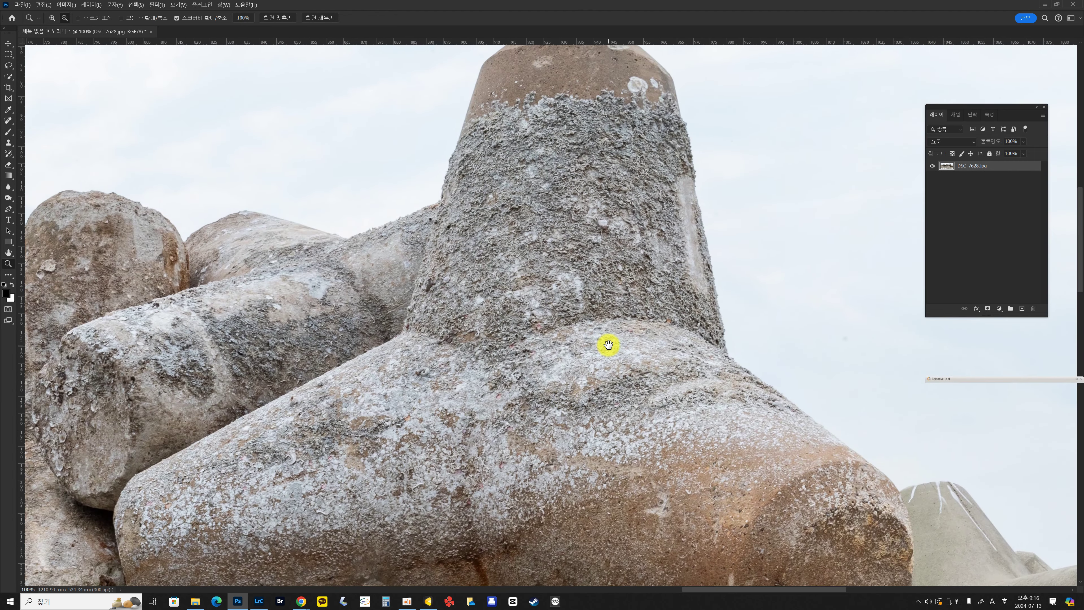
drag(723, 429, 569, 300)
drag(210, 275, 423, 254)
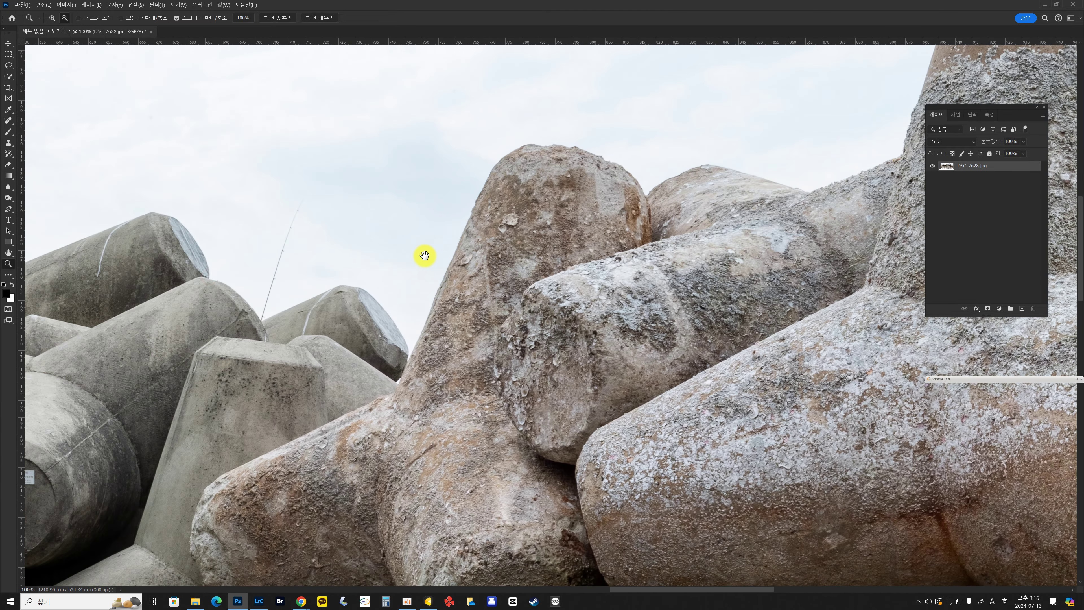
drag(306, 241, 465, 254)
drag(219, 338, 438, 245)
scroll(437, 248, down, 3)
scroll(465, 261, down, 3)
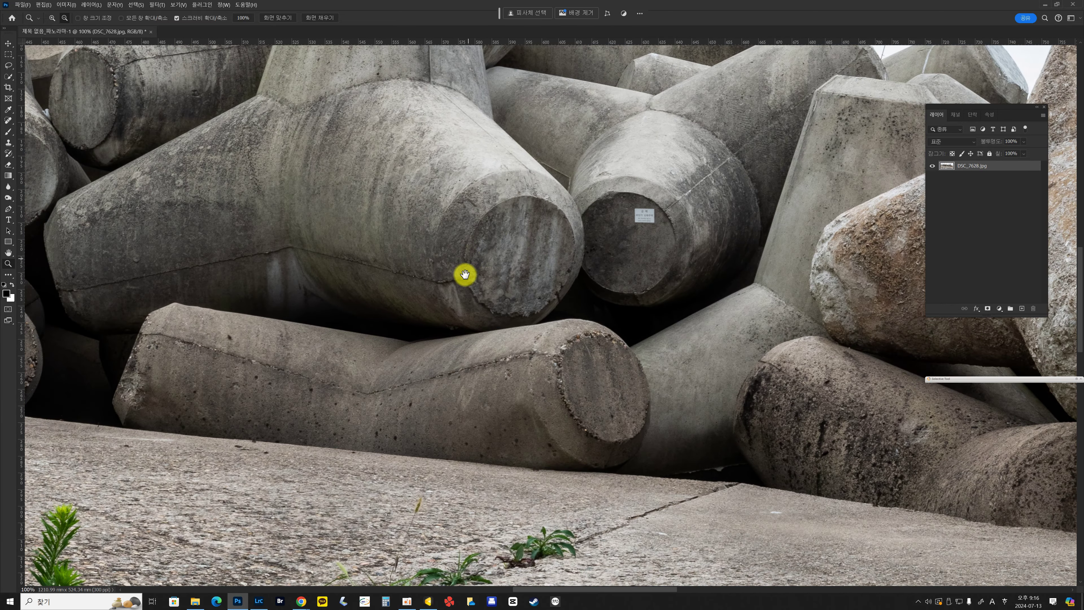
alt+click(460, 295)
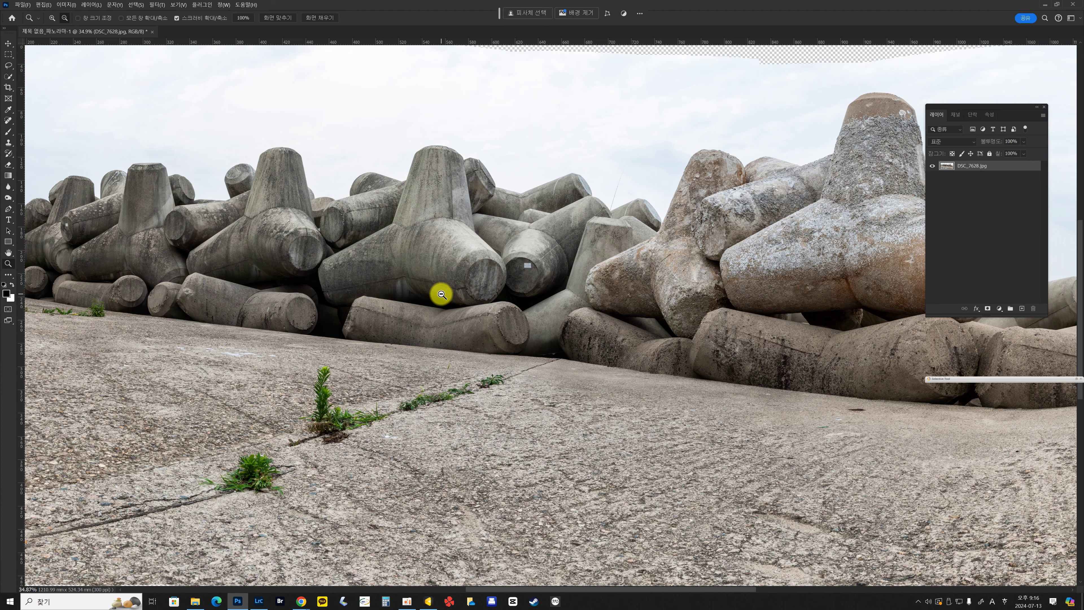
alt+click(629, 255)
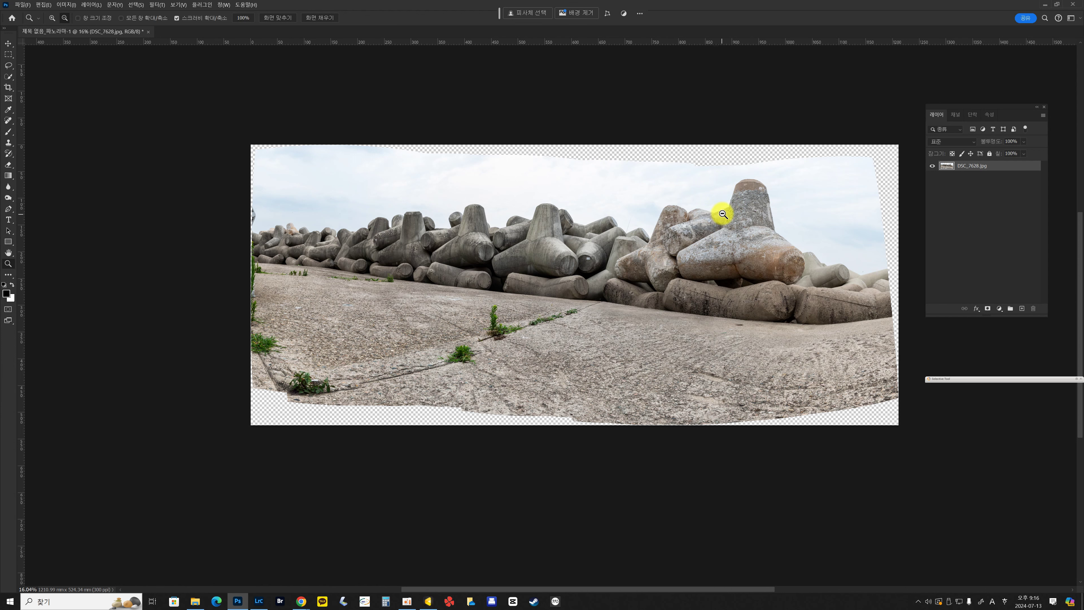
Step: Start a crop on the merged panorama with its aspect ratio set to 2:1
key(c)
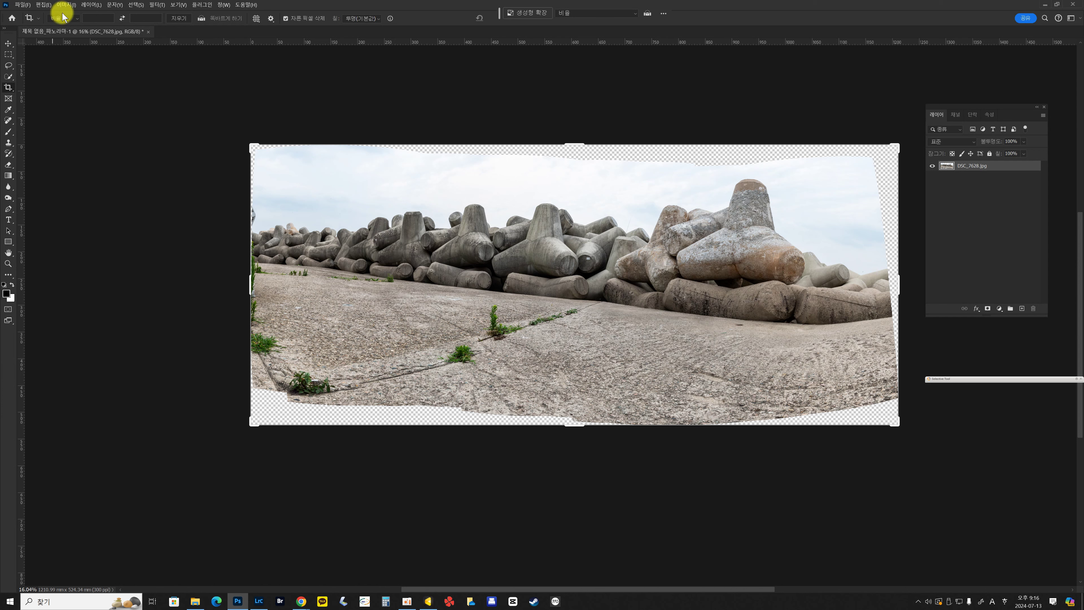
click(72, 20)
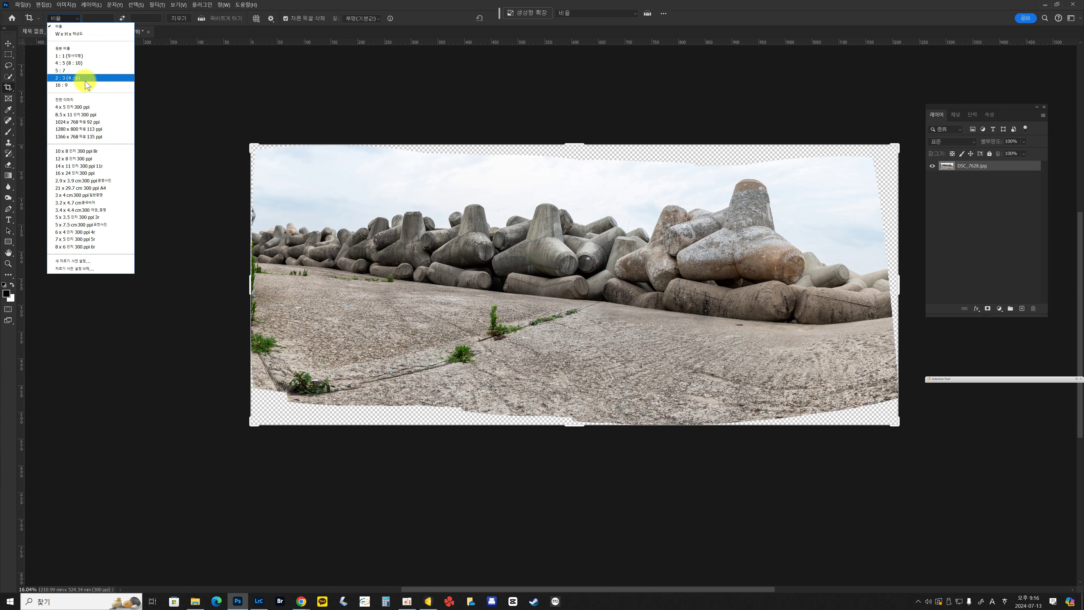
click(79, 55)
text(2)
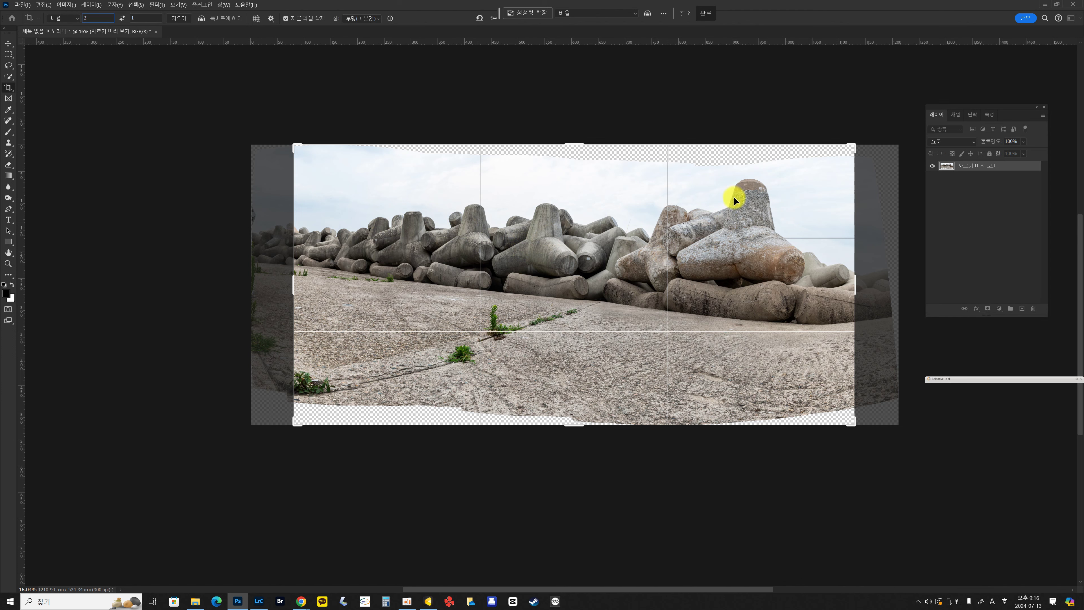
key(BackSpace)
text(1)
key(Escape)
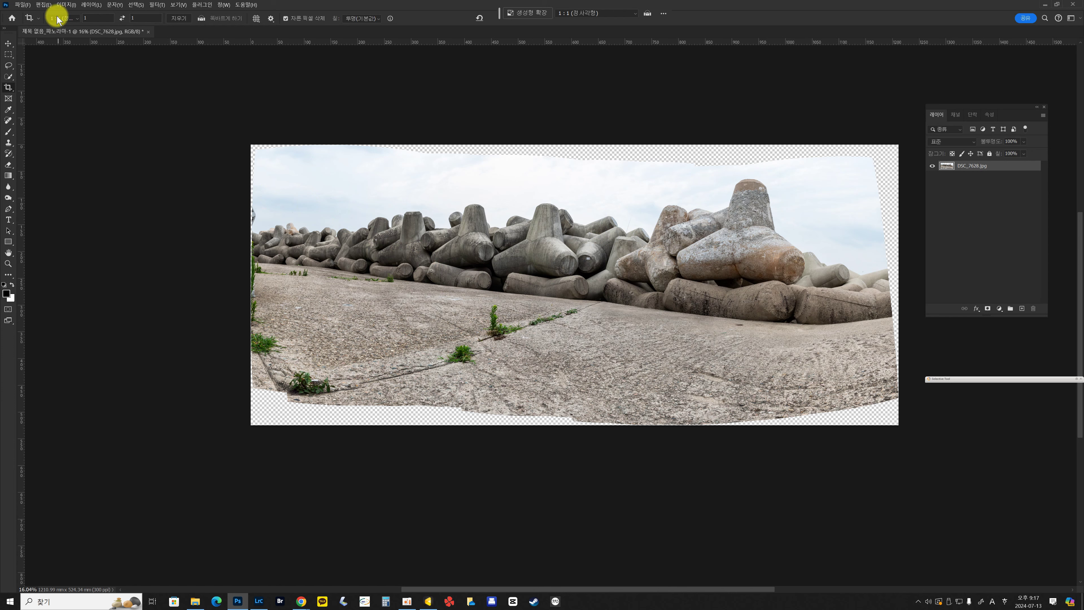
text(2)
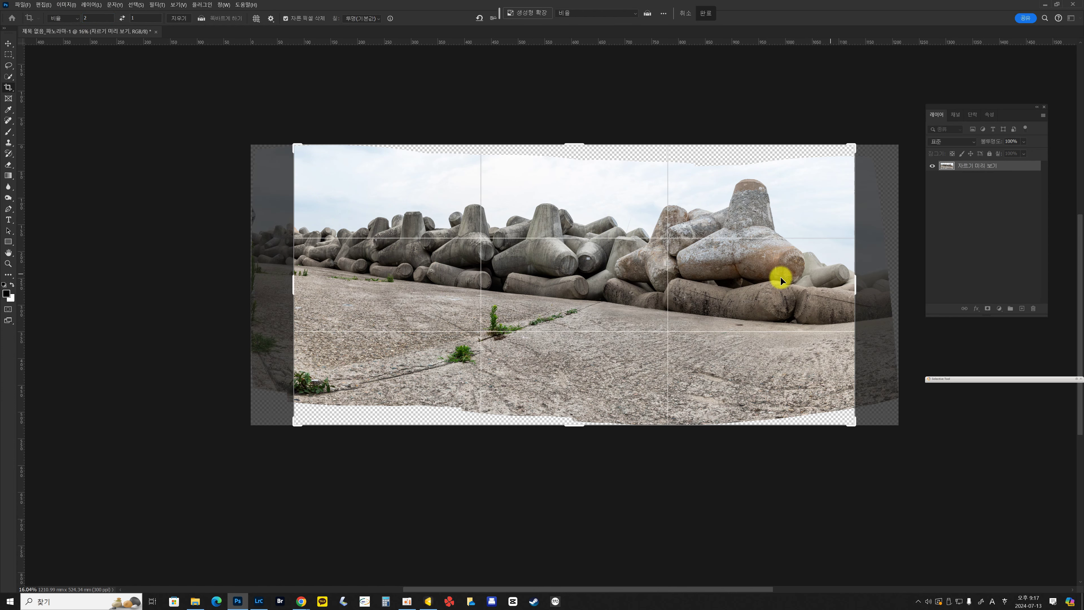
Step: Shrink the 2:1 crop frame, rotate the panorama slightly, position the tetrapods inside the frame, and apply the crop
drag(714, 315, 726, 313)
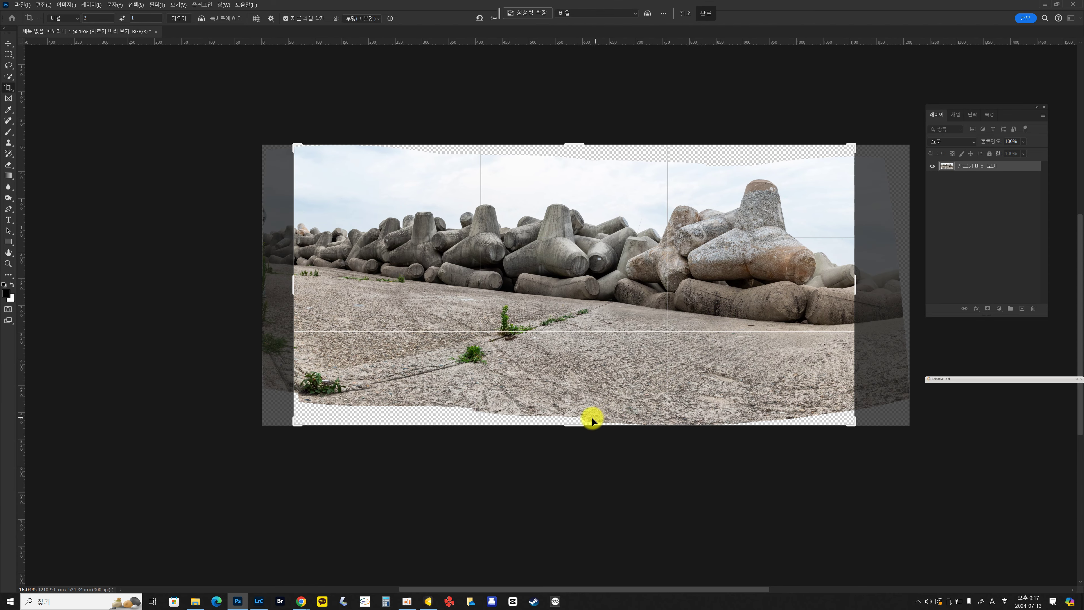
drag(581, 429, 581, 411)
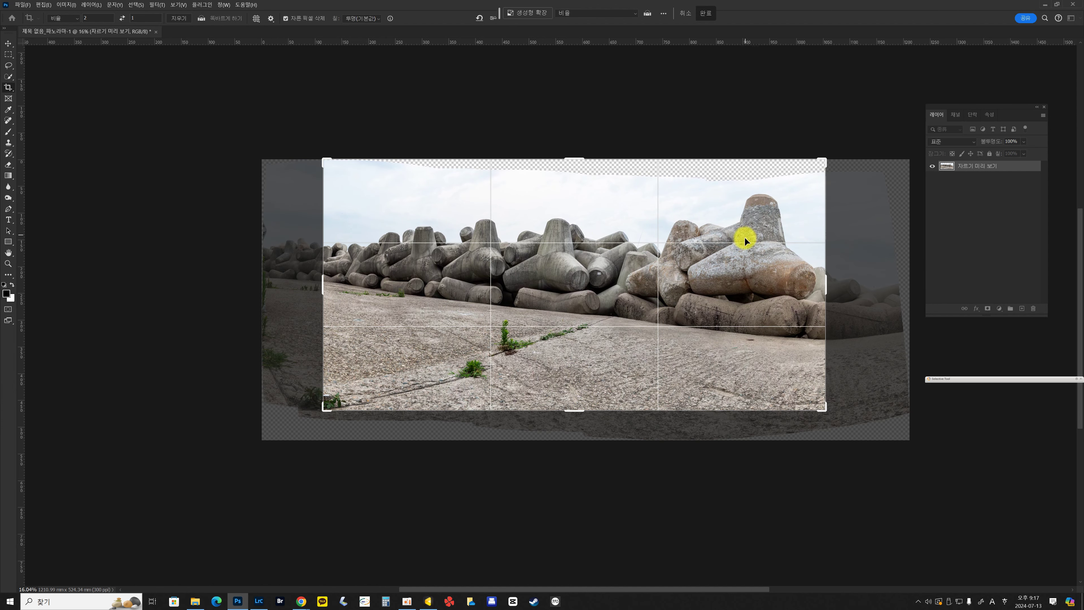
drag(864, 176, 859, 162)
drag(762, 261, 746, 262)
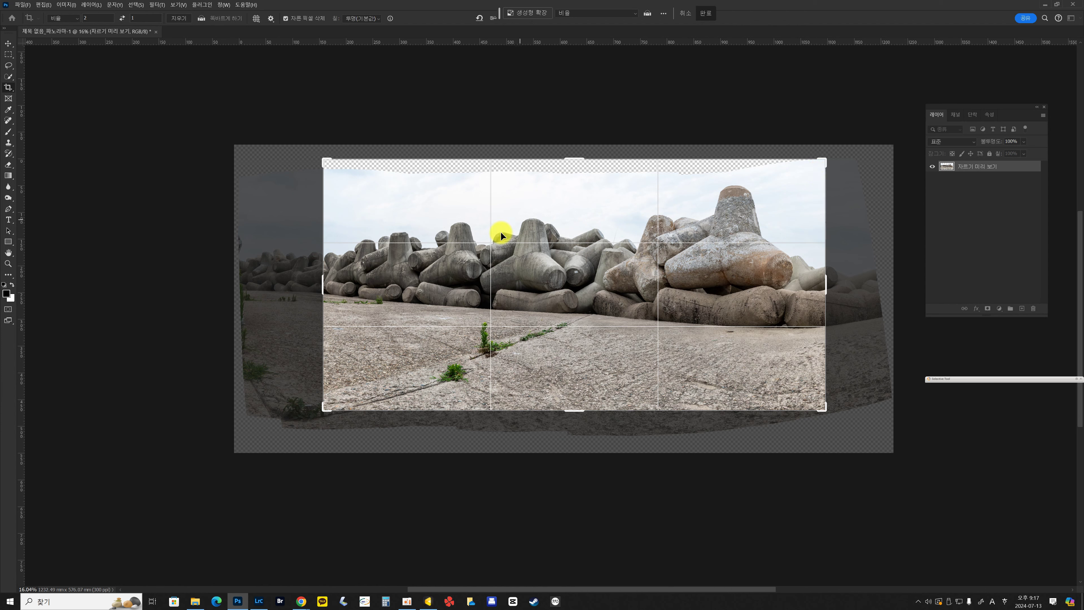
drag(639, 230, 630, 270)
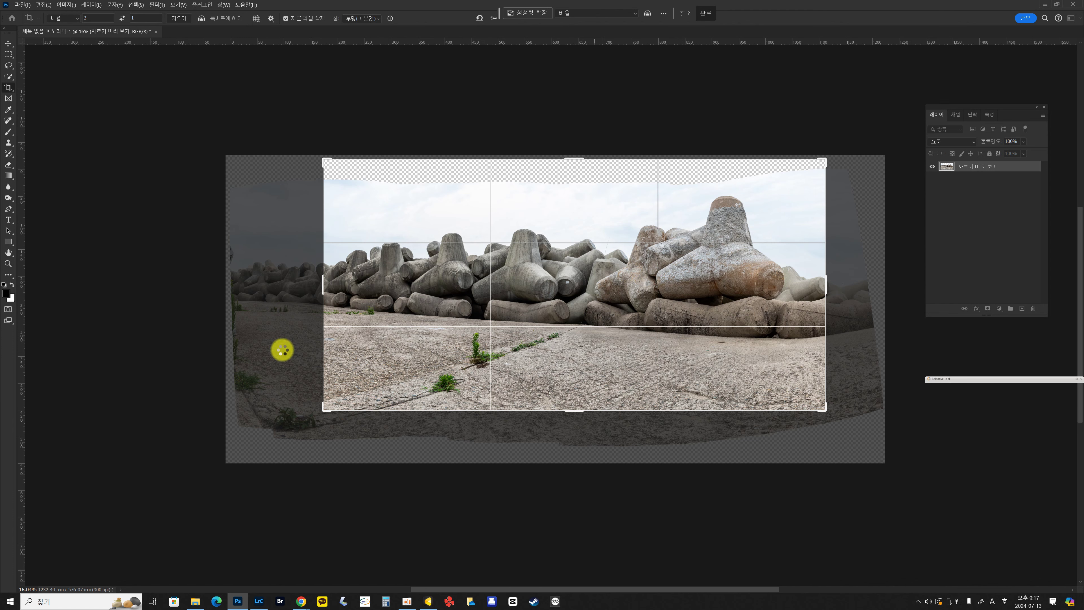
key(Return)
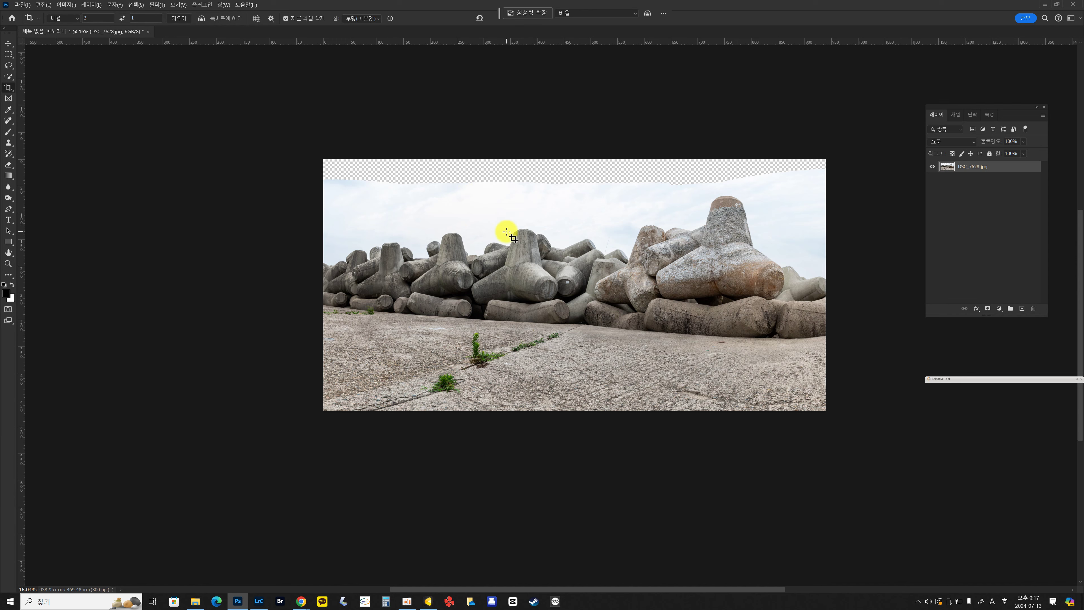
Step: Shift the cropped panorama slightly downward within the canvas and save it as 12.jpg
drag(588, 305, 589, 314)
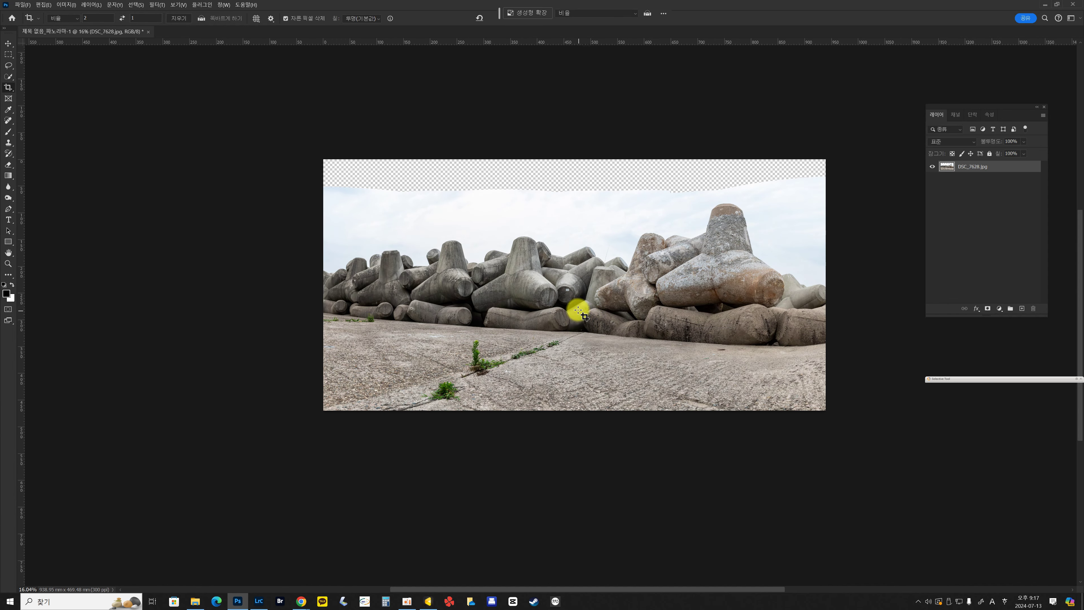
scroll(572, 306, up, 5)
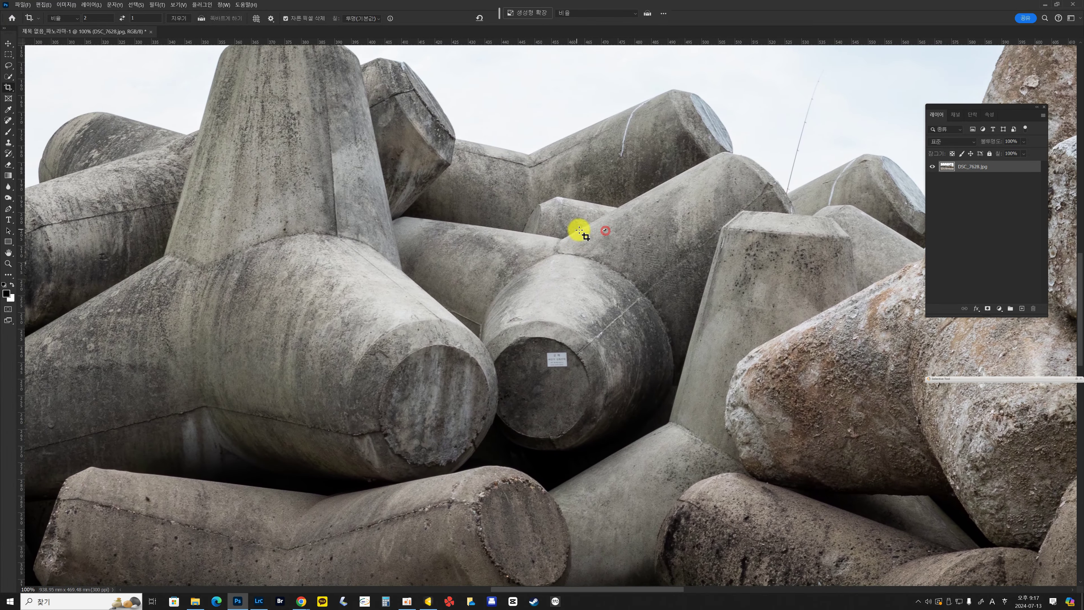
click(683, 208)
key(Return)
key(z)
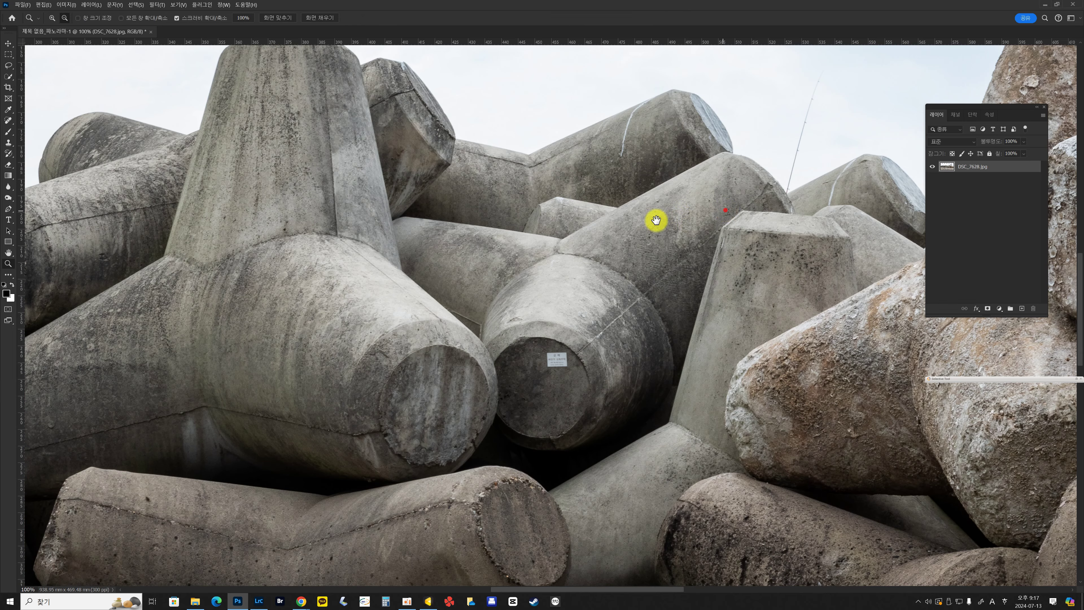
mouse_move(653, 220)
mouse_down()
mouse_move(639, 223)
mouse_move(661, 211)
mouse_up()
key(ctrl+s)
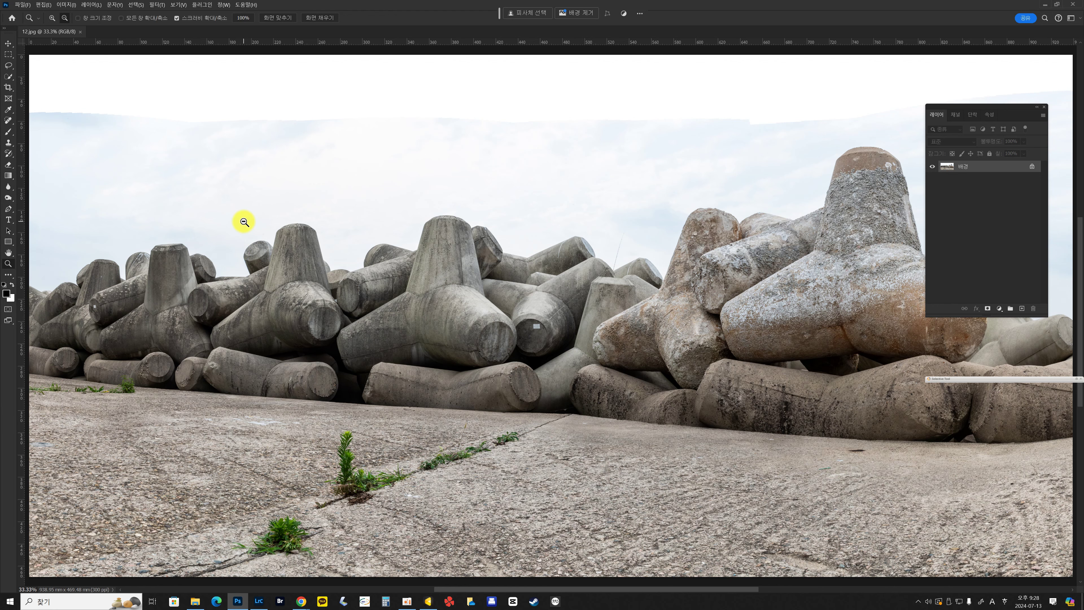
Step: Duplicate the background layer of 12.jpg and remove the thin rod against the sky with the Spot Healing Brush
drag(534, 287, 476, 312)
mouse_move(583, 276)
mouse_down()
mouse_move(484, 274)
mouse_move(448, 257)
mouse_move(499, 275)
mouse_move(491, 268)
mouse_move(619, 235)
mouse_move(505, 277)
mouse_up()
key(j)
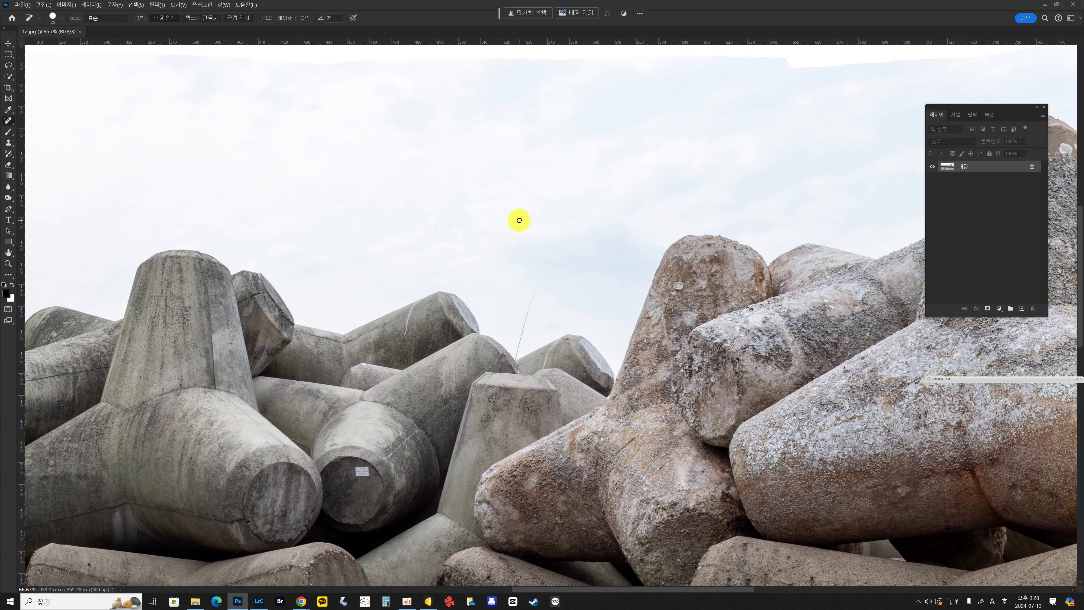
key(ctrl+j)
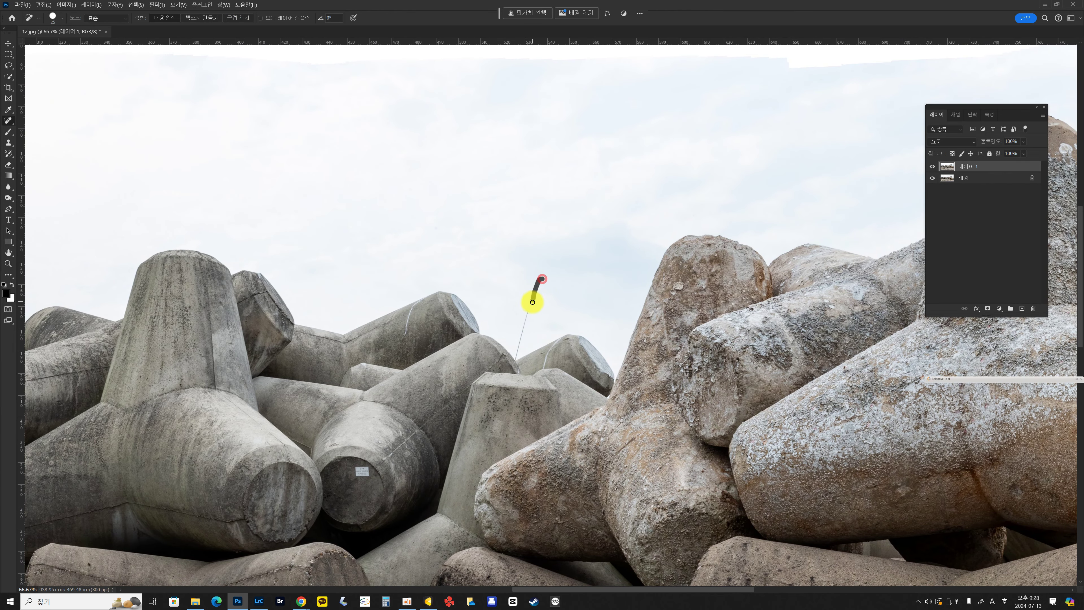
mouse_move(533, 302)
mouse_down()
mouse_move(518, 348)
mouse_move(526, 336)
mouse_up()
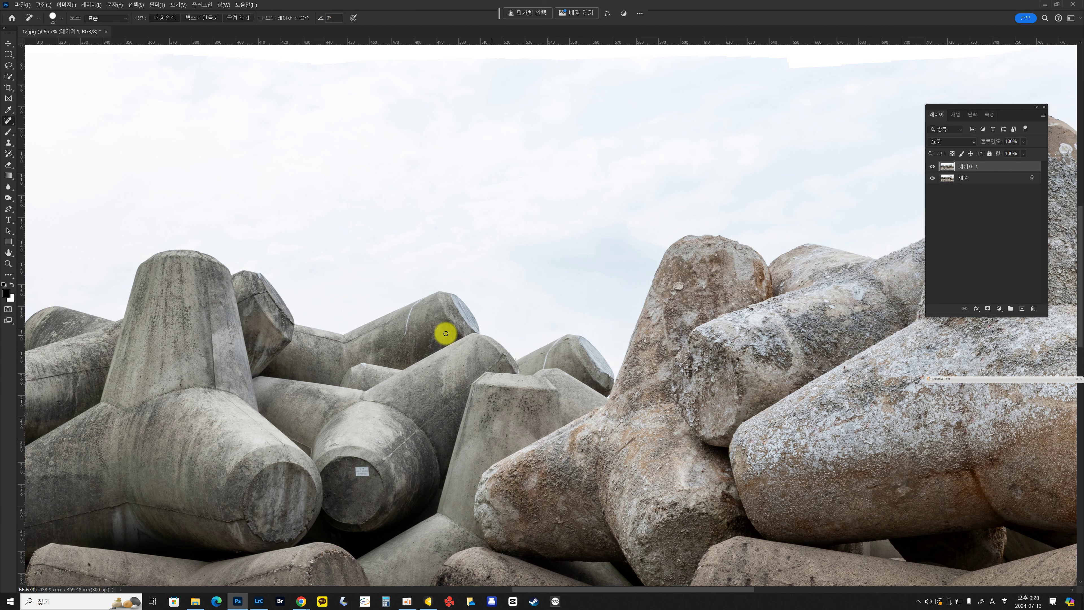
Step: Heal away the small white labels on the end faces of the central and far-left tetrapods
scroll(445, 333, down, 5)
scroll(446, 333, left, 3)
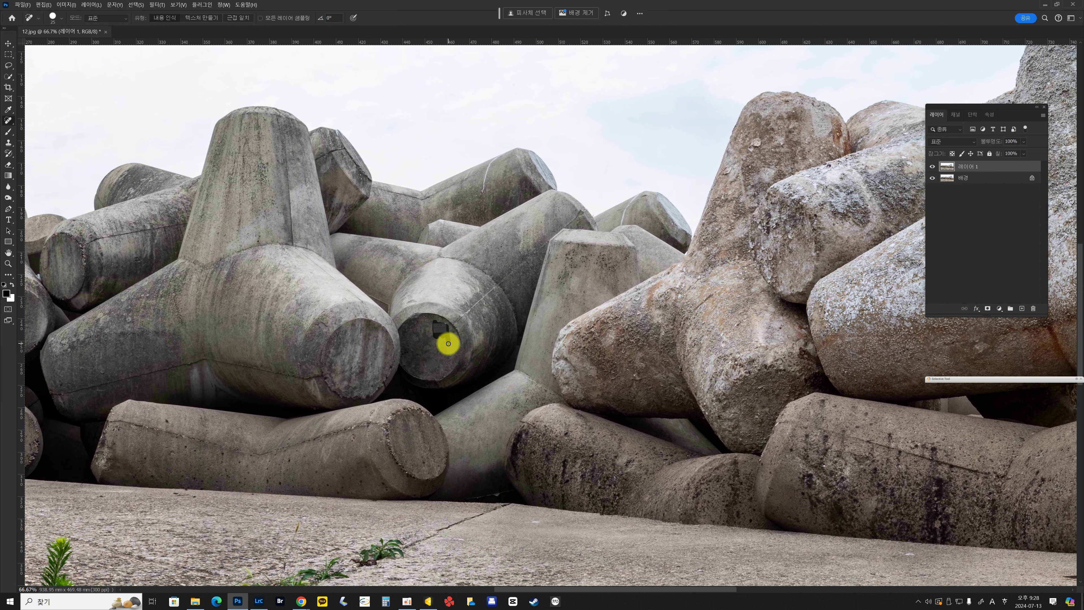
drag(208, 320, 480, 284)
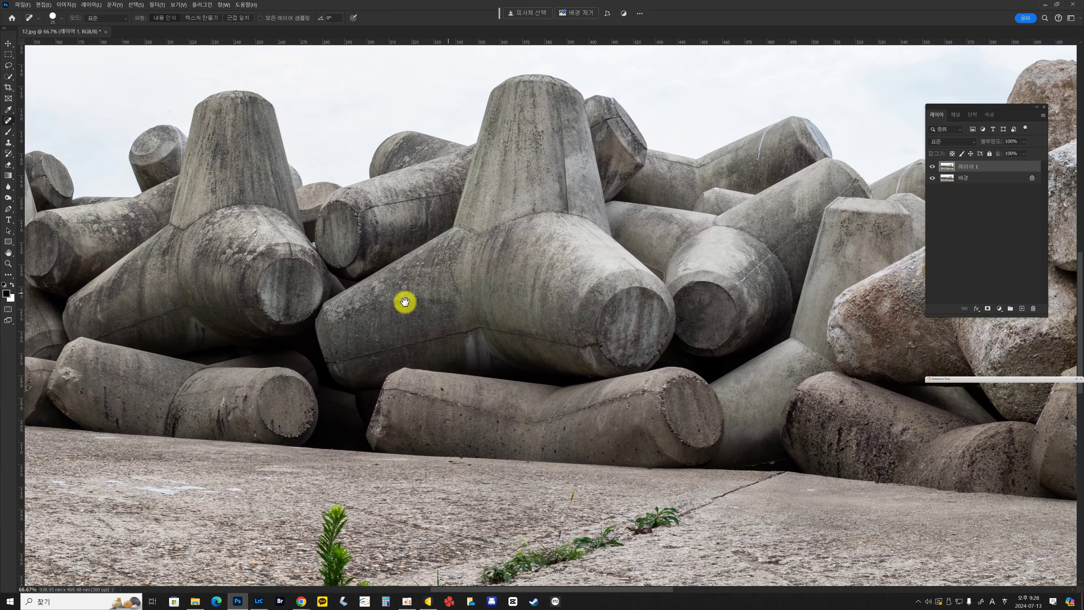
drag(404, 303, 700, 271)
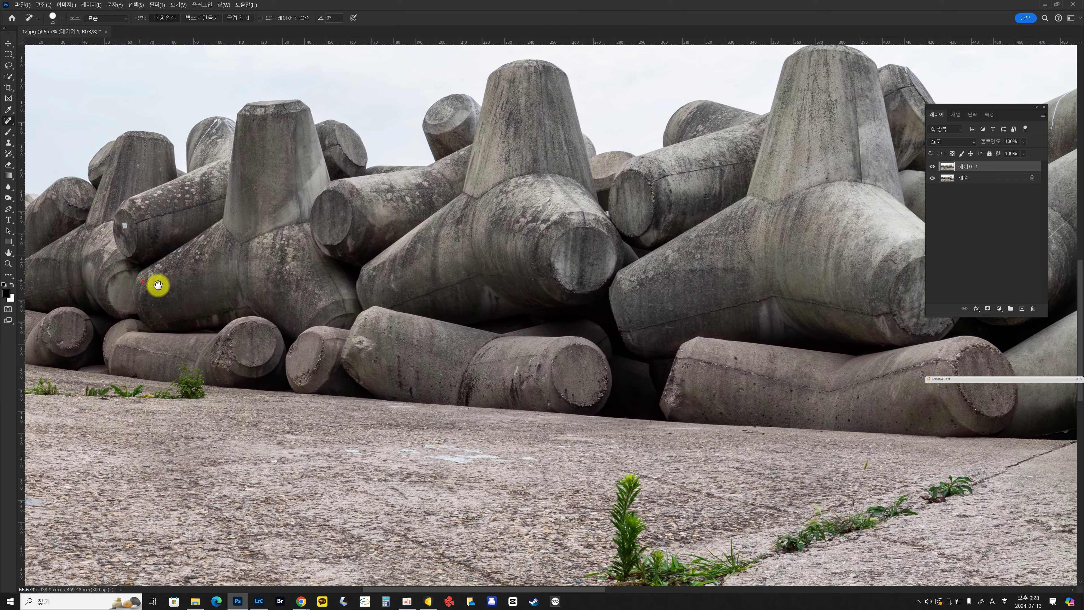
drag(157, 283, 266, 294)
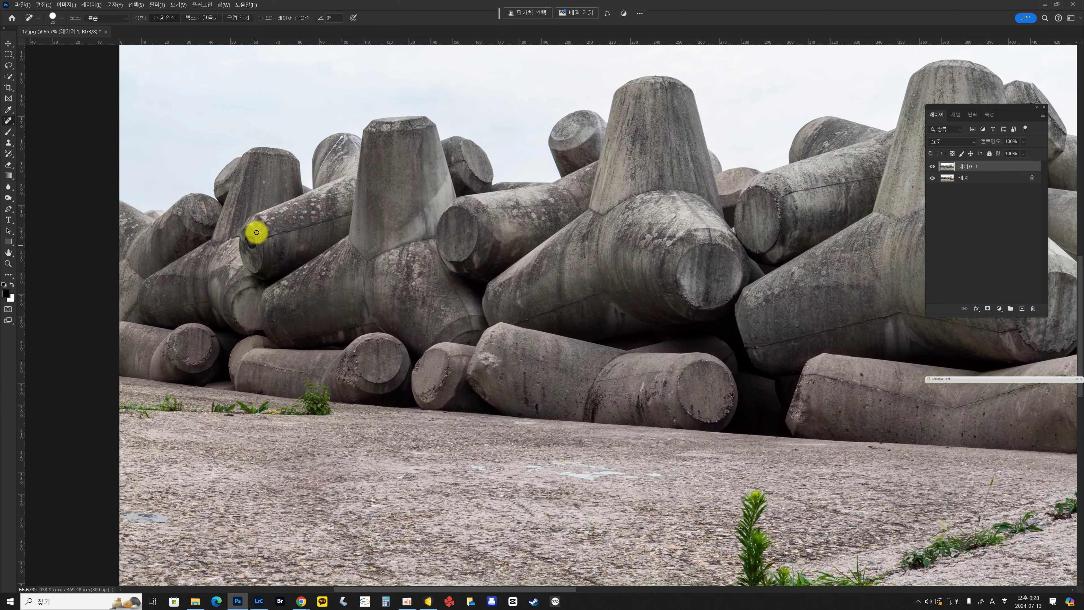
drag(710, 212, 371, 248)
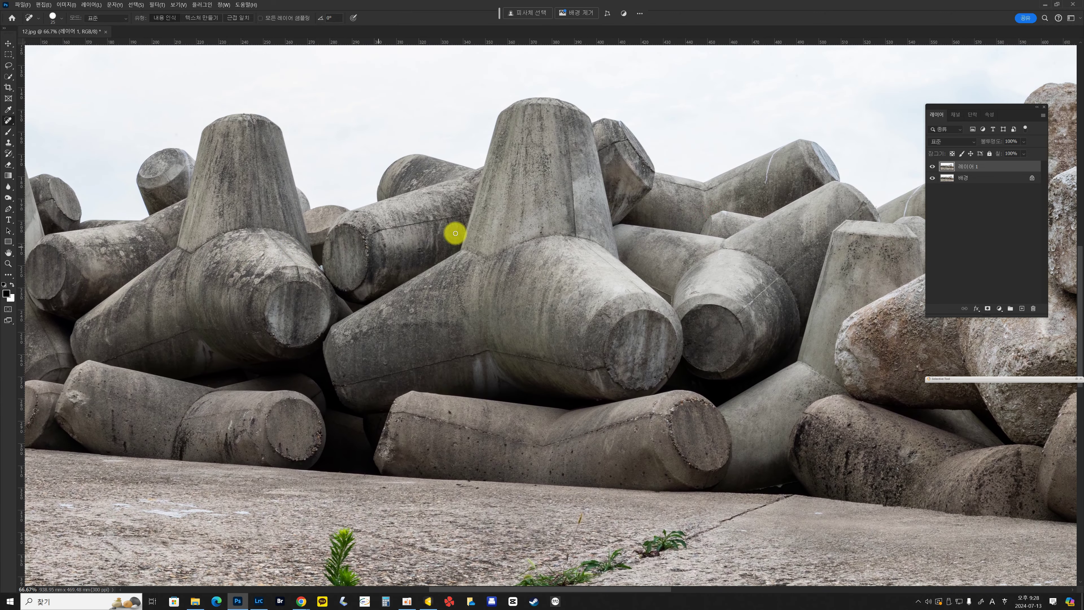
Step: Heal away the white streaks on the two distant tetrapods against the sky, between the central tetrapod and the brown rough ones
key(z)
scroll(791, 186, up, 8)
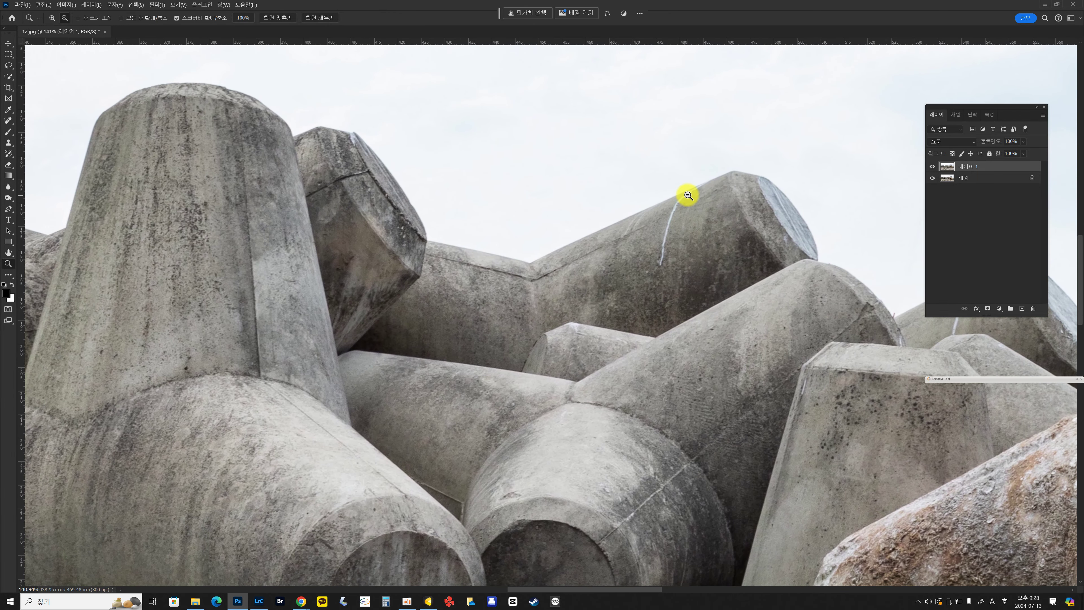
key(j)
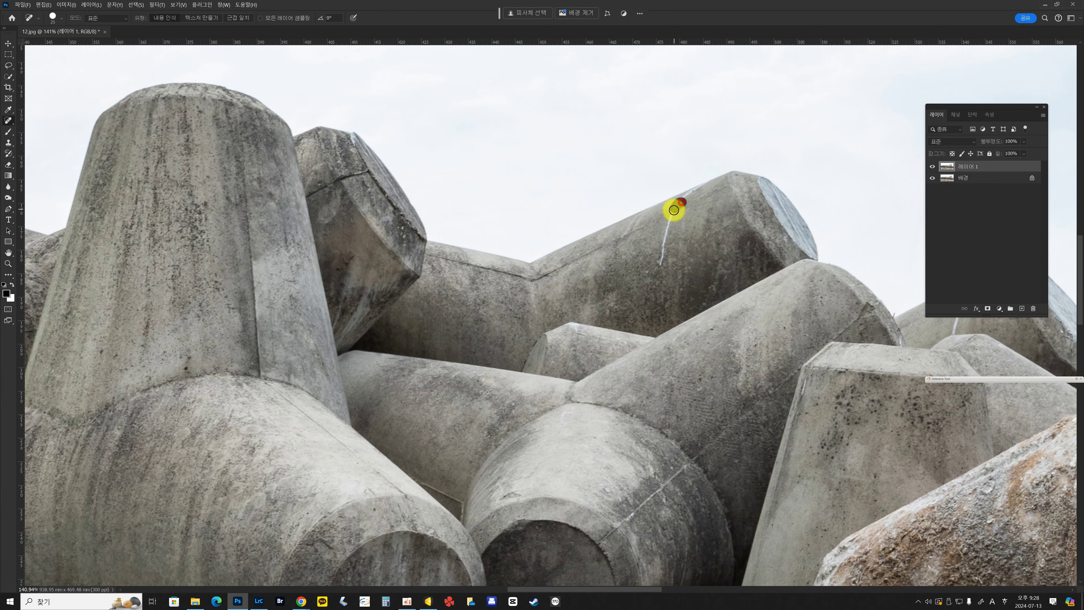
drag(674, 210, 660, 267)
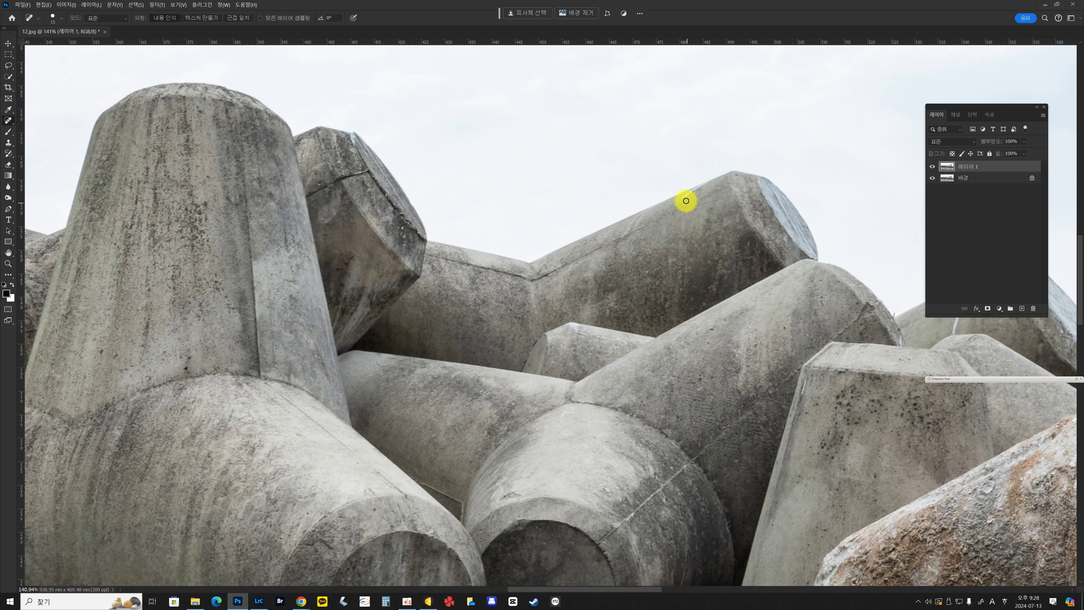
scroll(707, 213, right, 10)
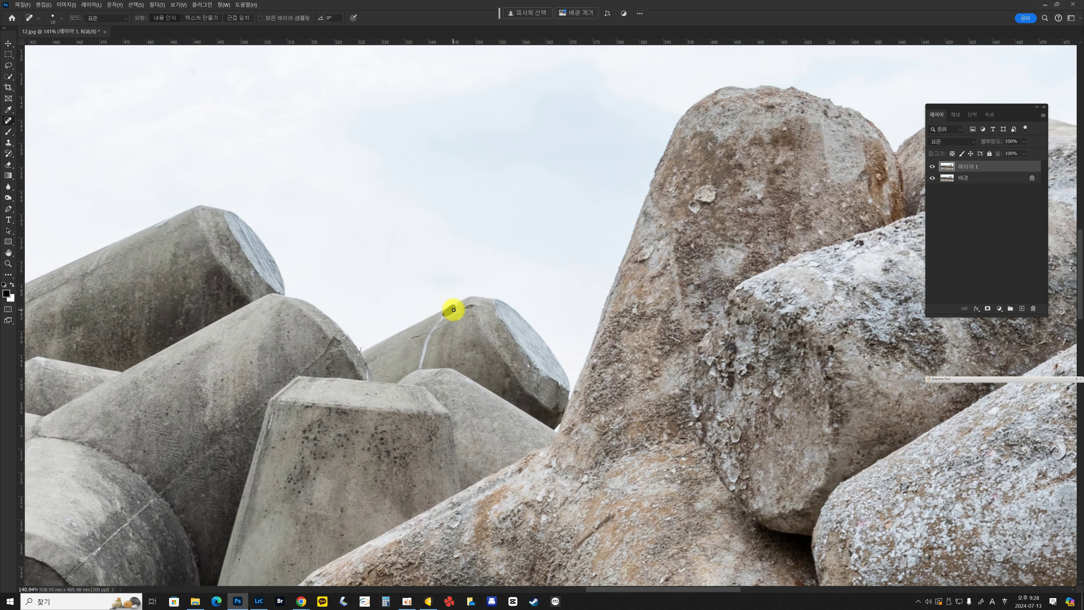
drag(434, 330, 428, 353)
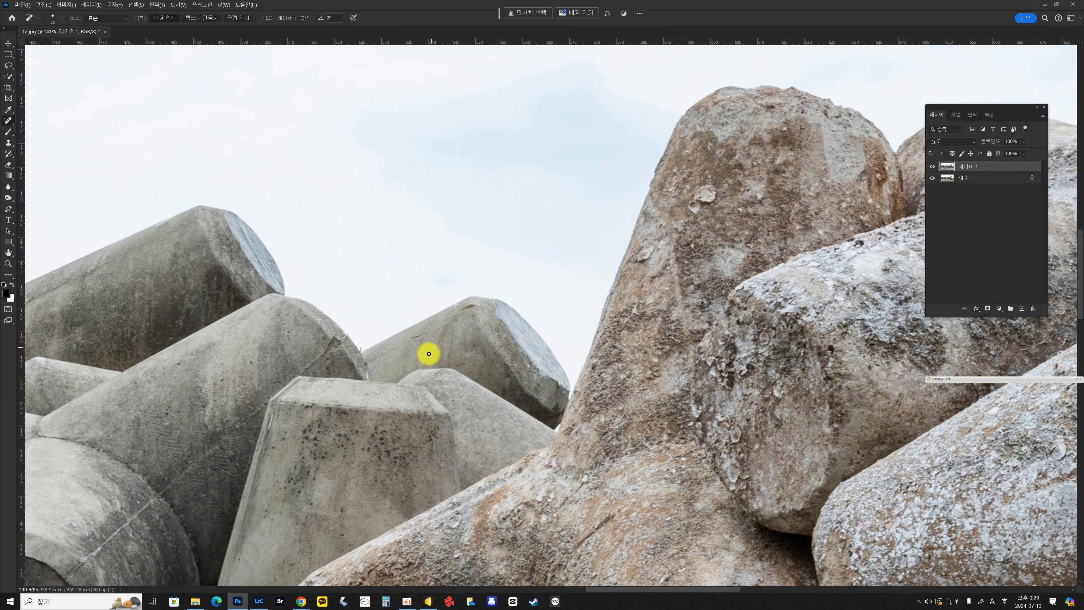
Step: Heal away the three white streaks on the pointed top of the grey tetrapod at the panorama's far right edge
scroll(436, 361, right, 14)
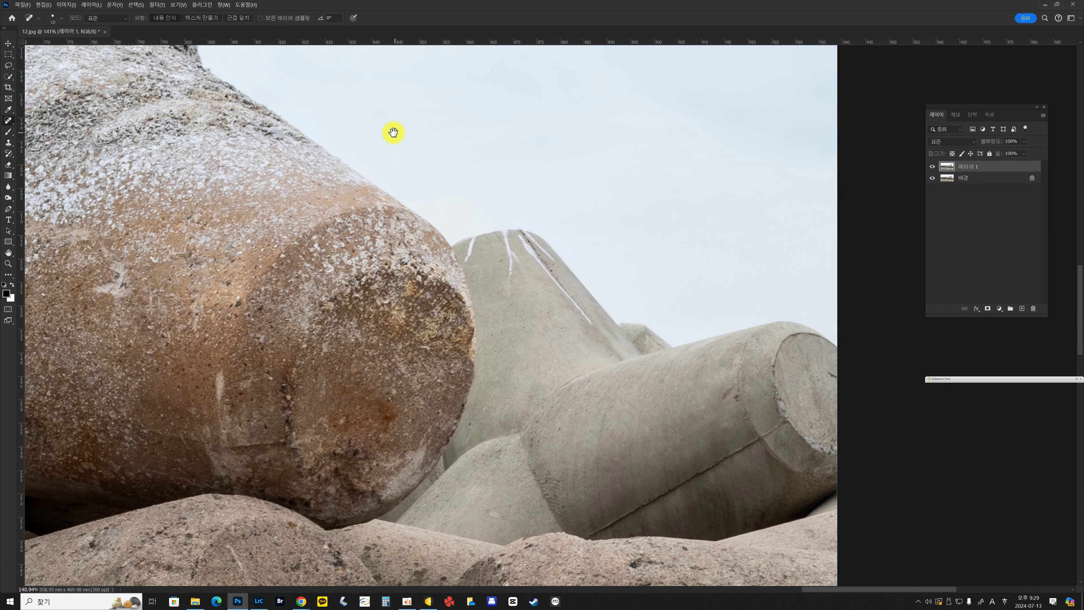
drag(393, 132, 395, 136)
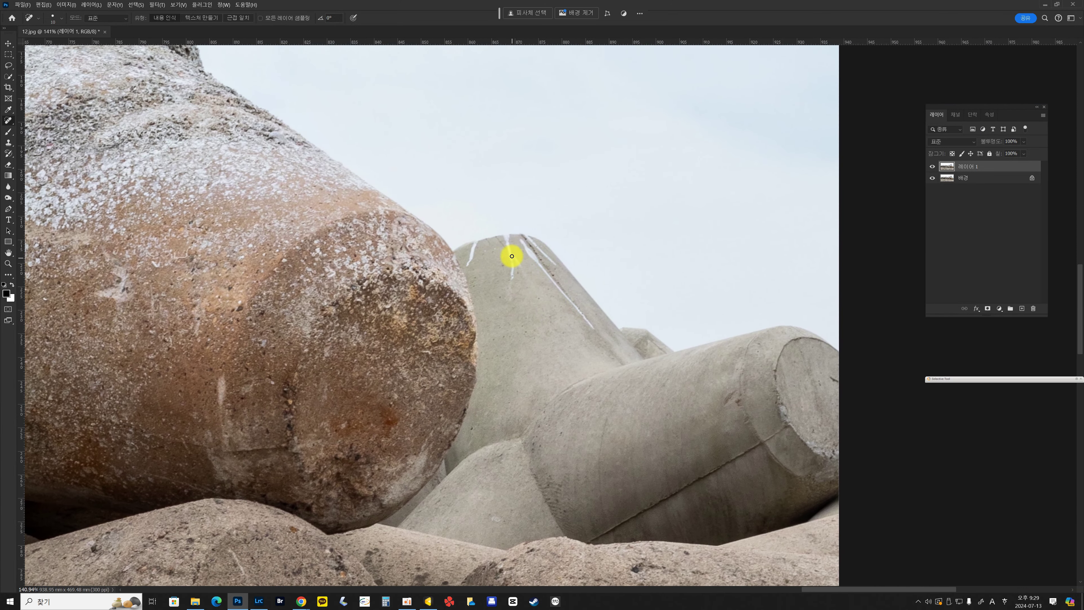
mouse_move(510, 239)
mouse_down()
mouse_move(514, 280)
mouse_move(512, 257)
mouse_up()
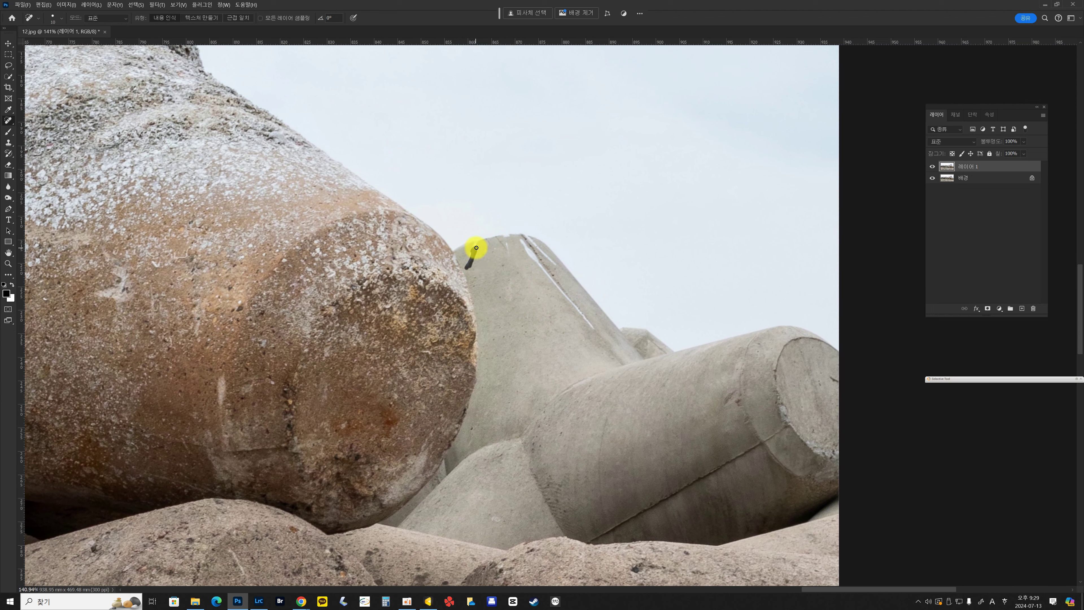
drag(475, 246, 468, 274)
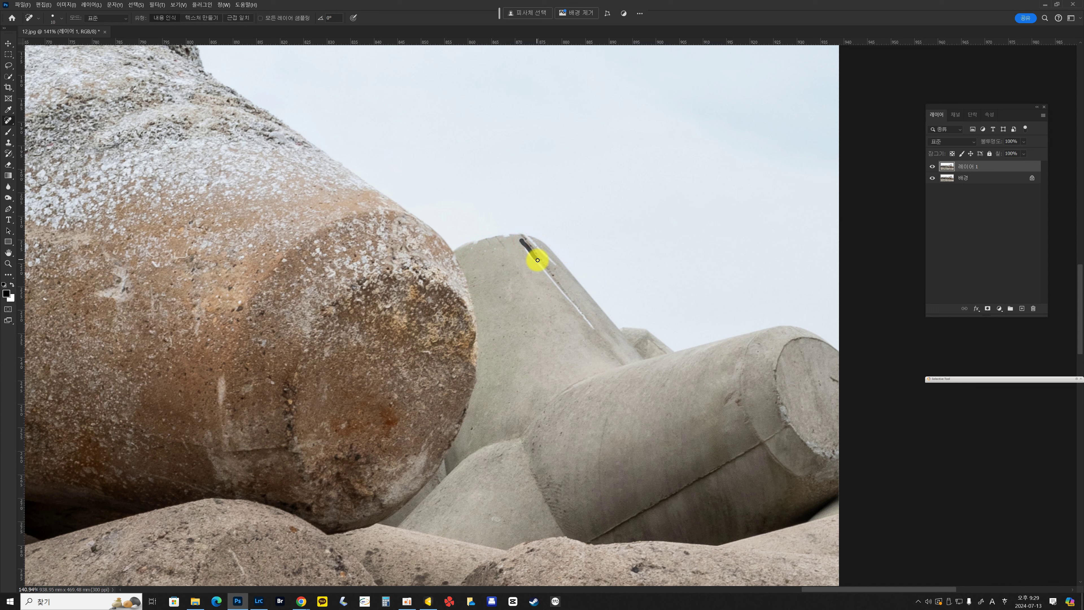
drag(537, 260, 581, 316)
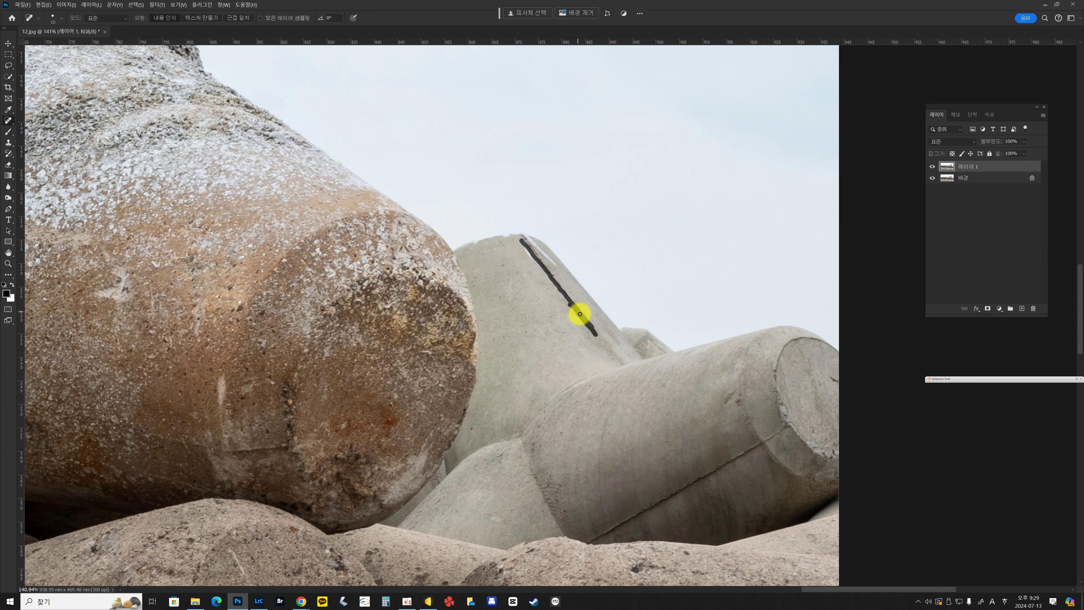
mouse_move(536, 260)
mouse_down()
mouse_move(521, 247)
mouse_move(561, 268)
mouse_up()
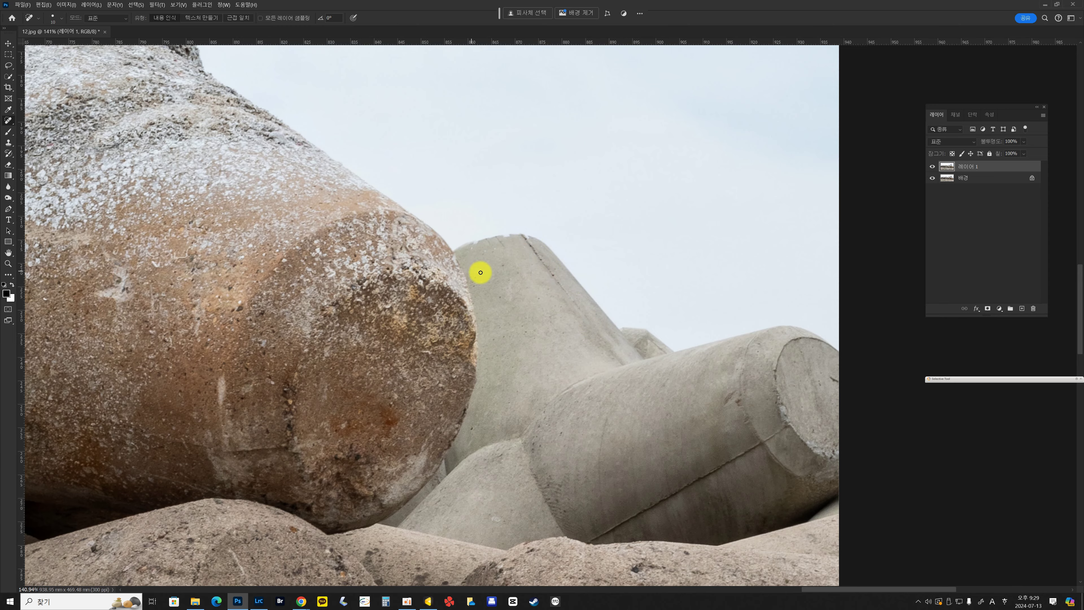
Step: Select the full-width strip along the panorama's top edge and stretch it vertically so sky fills the blank white area
key(z)
drag(503, 310, 460, 317)
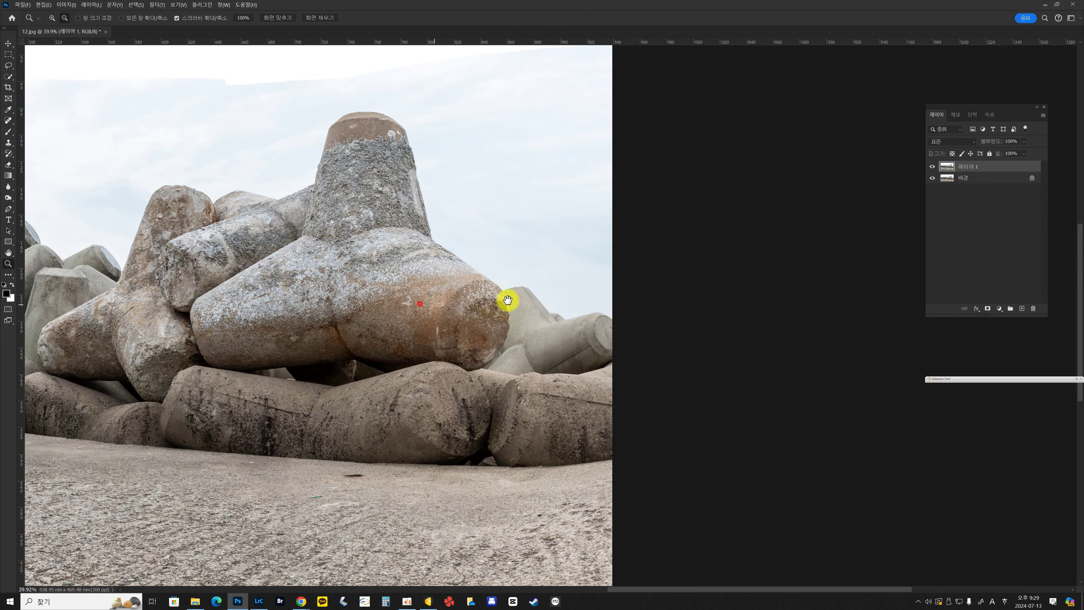
scroll(508, 300, down, 5)
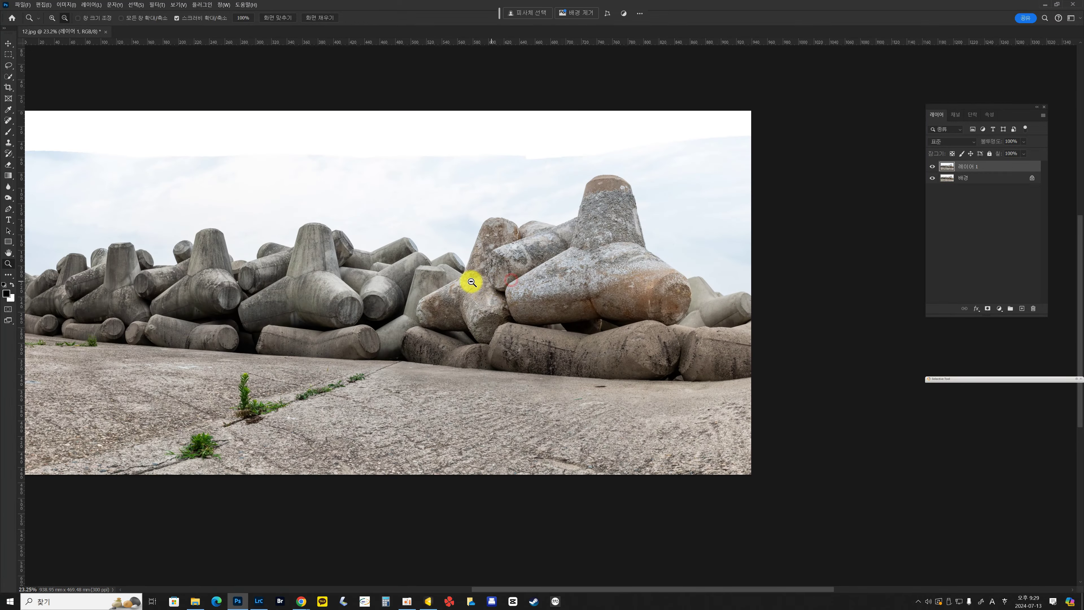
key(ctrl+plus)
key(ctrl+plus)
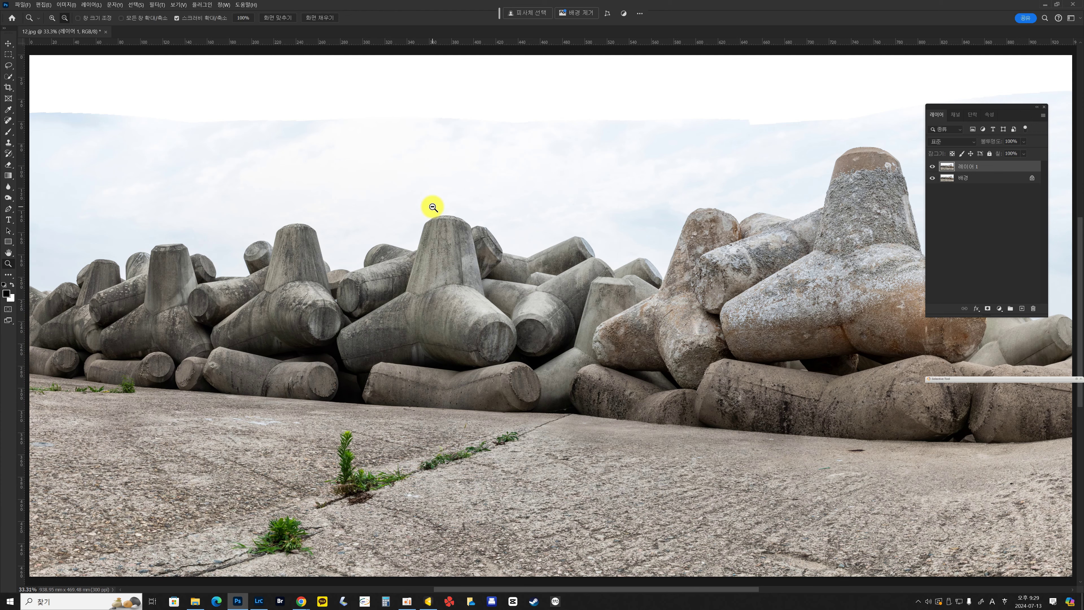
mouse_move(586, 126)
mouse_down()
mouse_move(562, 114)
mouse_move(601, 132)
mouse_up()
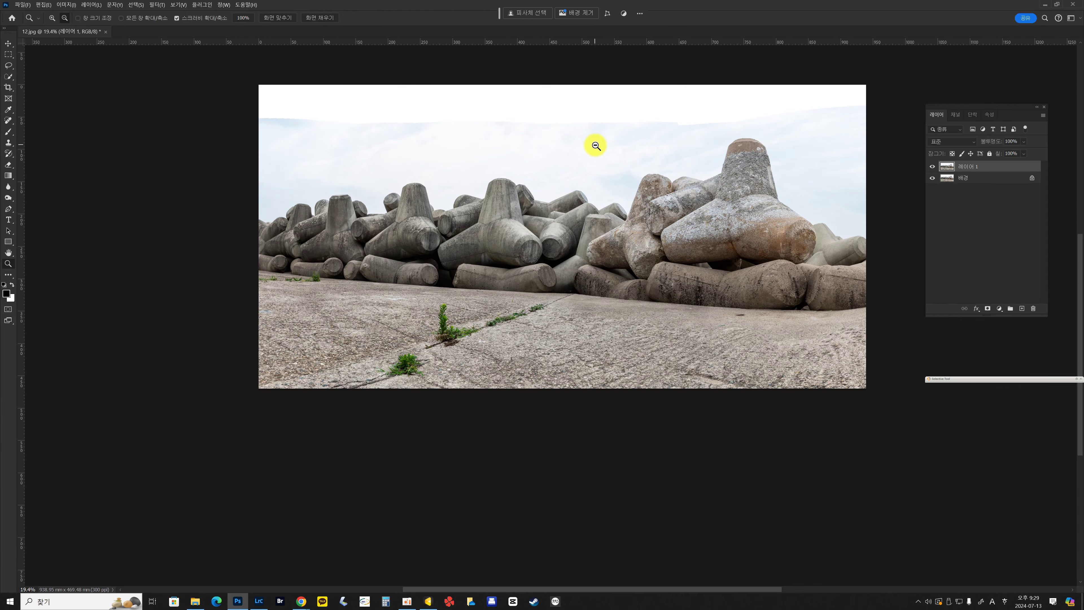
key(m)
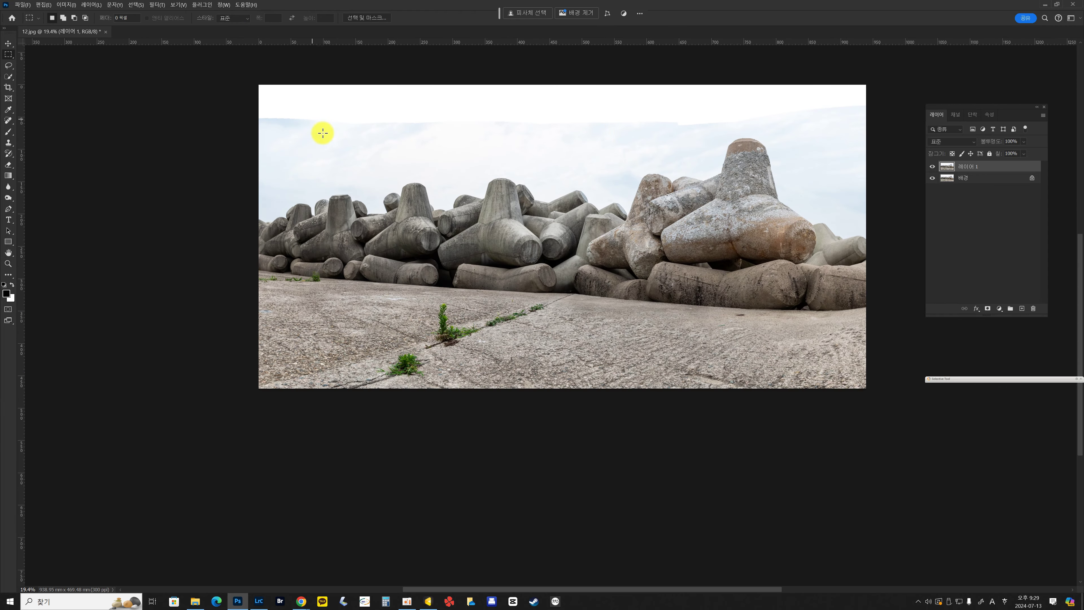
drag(205, 69, 882, 134)
key(ctrl+t)
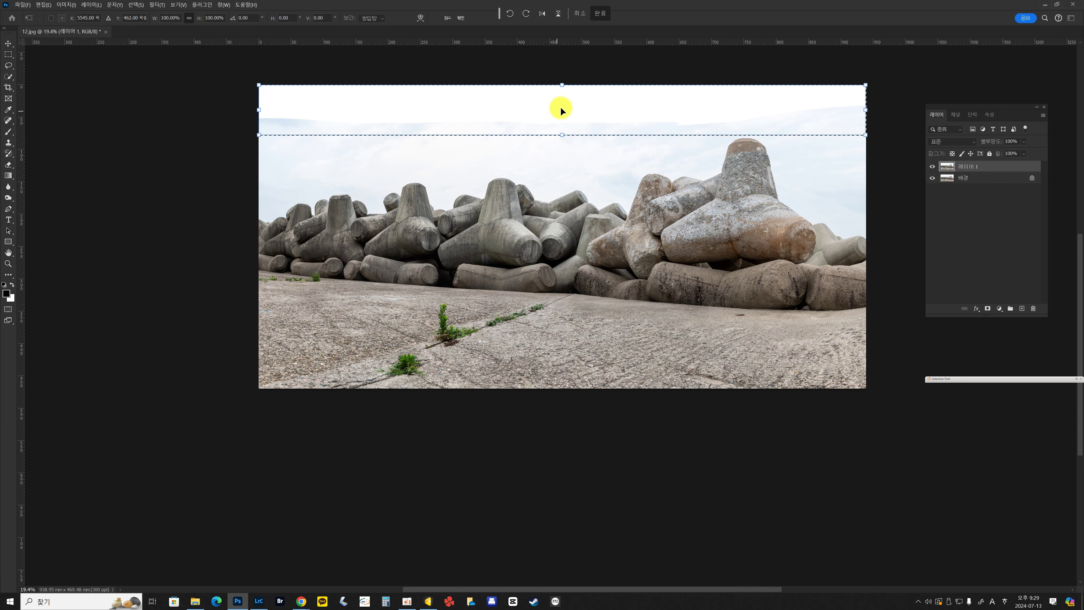
drag(562, 88, 513, 179)
key(Return)
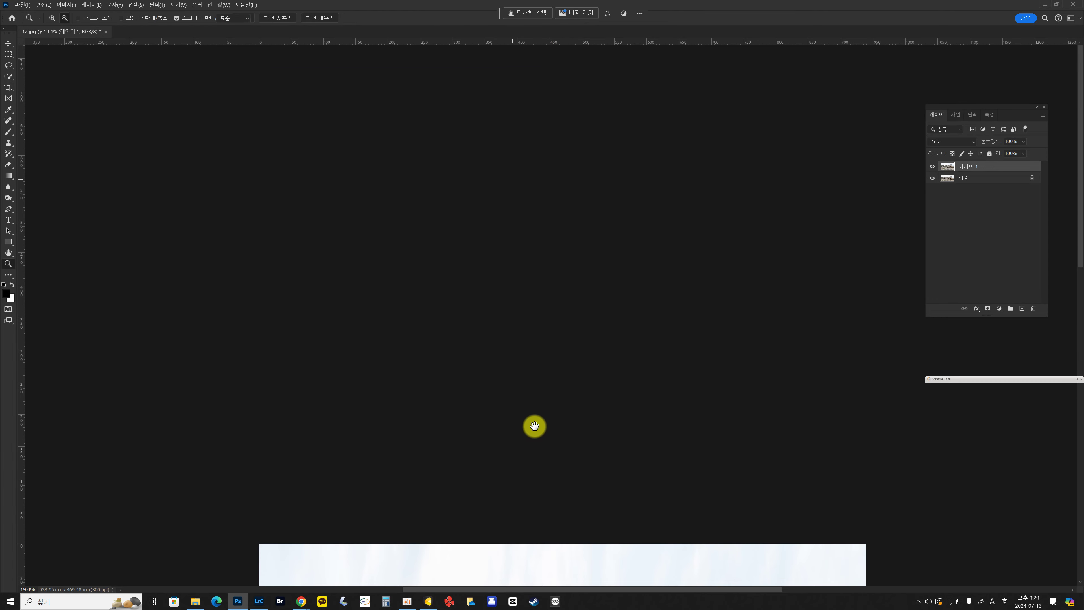
key(ctrl+0)
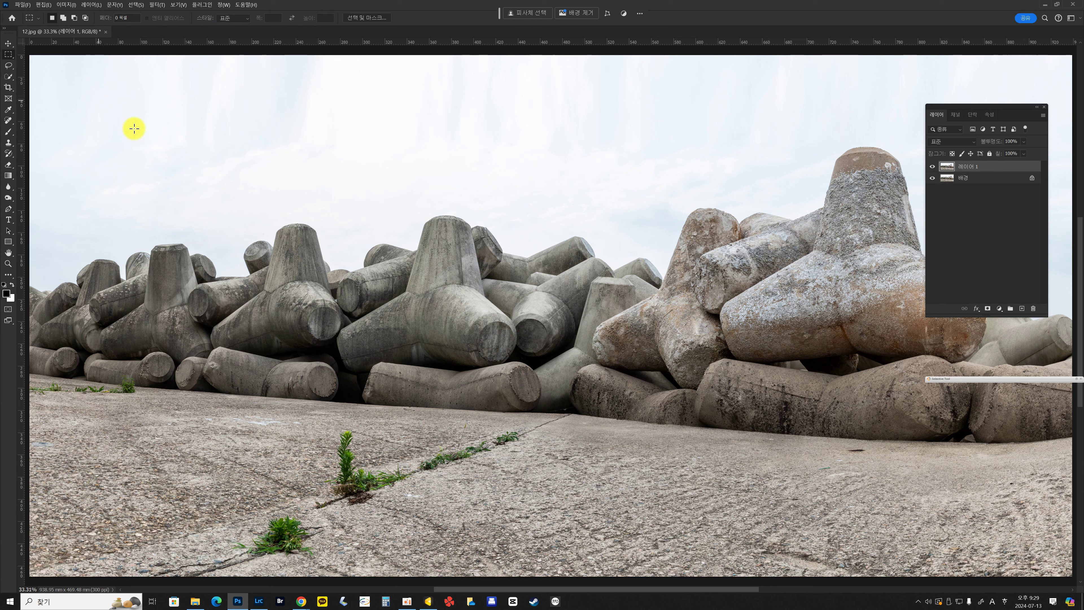
click(43, 5)
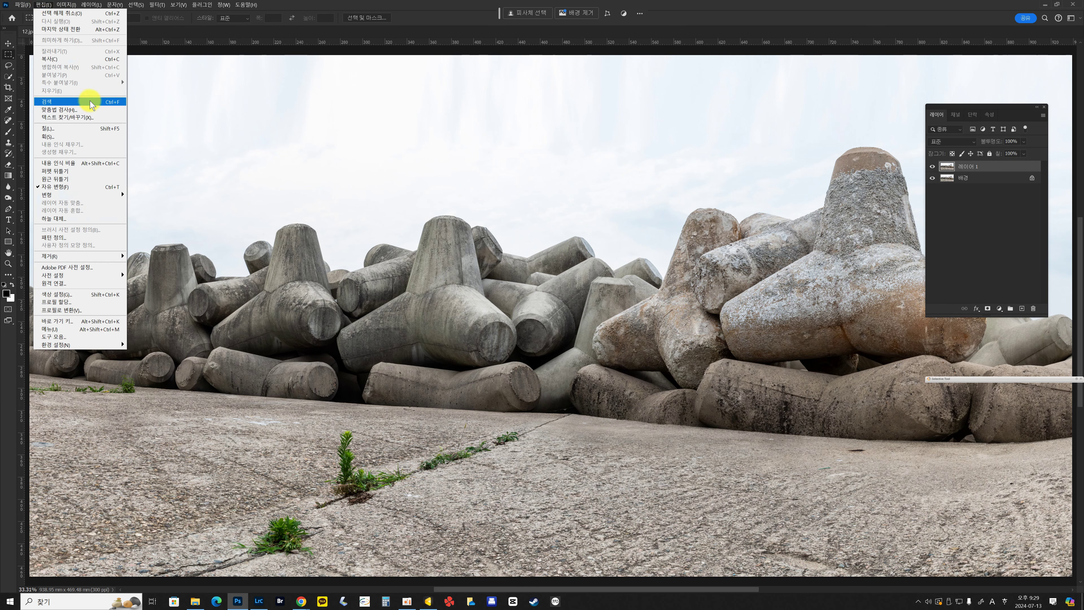
key(Escape)
Step: Open the photos beach-sea-coast-water-nature-ocean-725479-pxhere.com and landscape-tree-nature-forest-wilderness-mountain-99087-pxhere.com from the working folder and the desktop
key(ctrl+o)
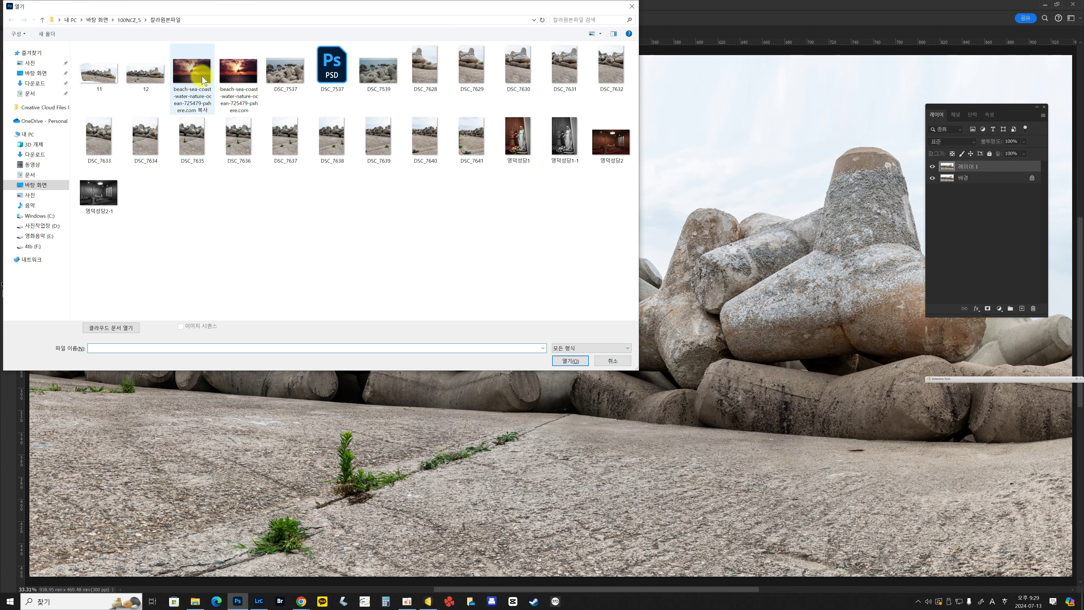
click(241, 85)
click(562, 362)
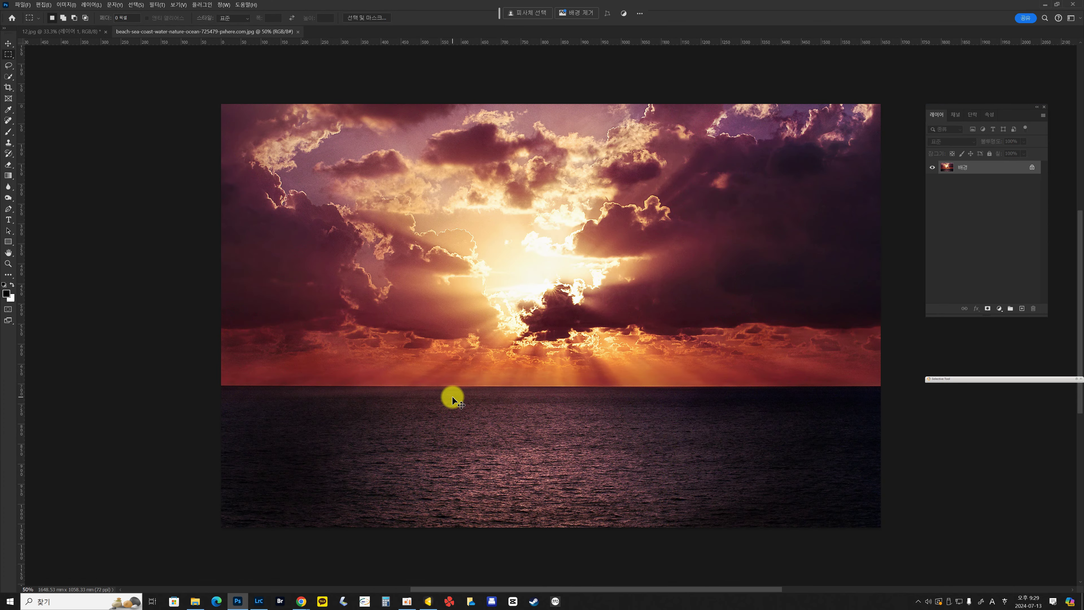
key(ctrl+o)
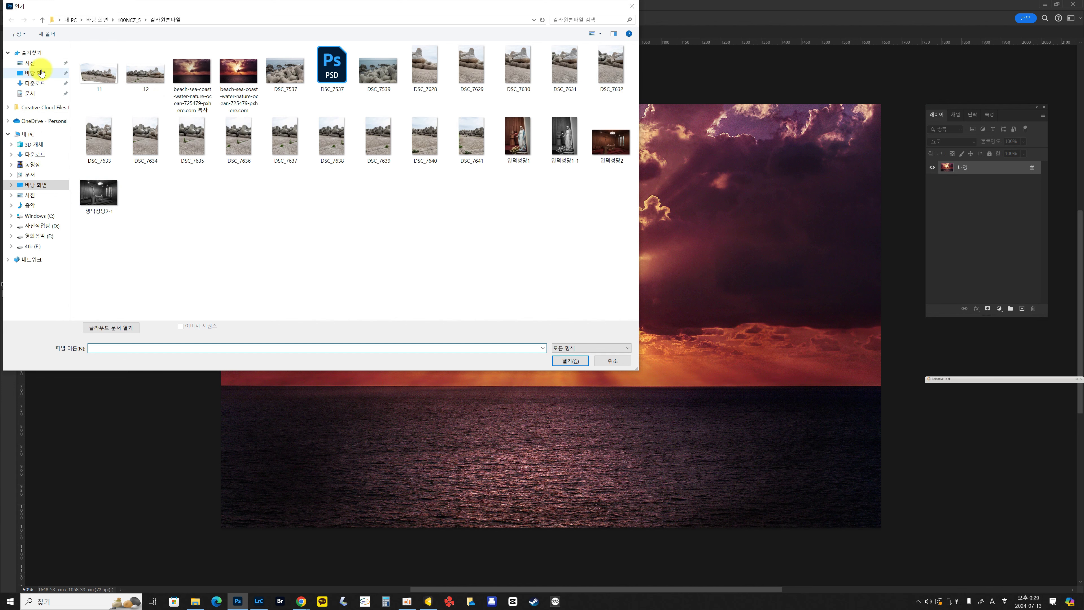
click(41, 72)
click(471, 124)
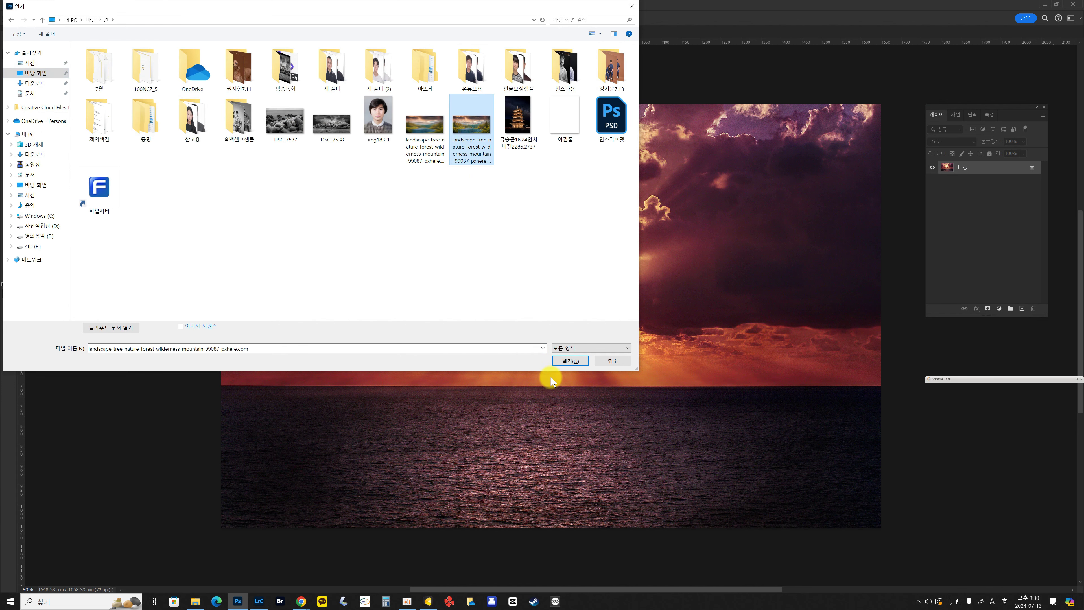
click(563, 360)
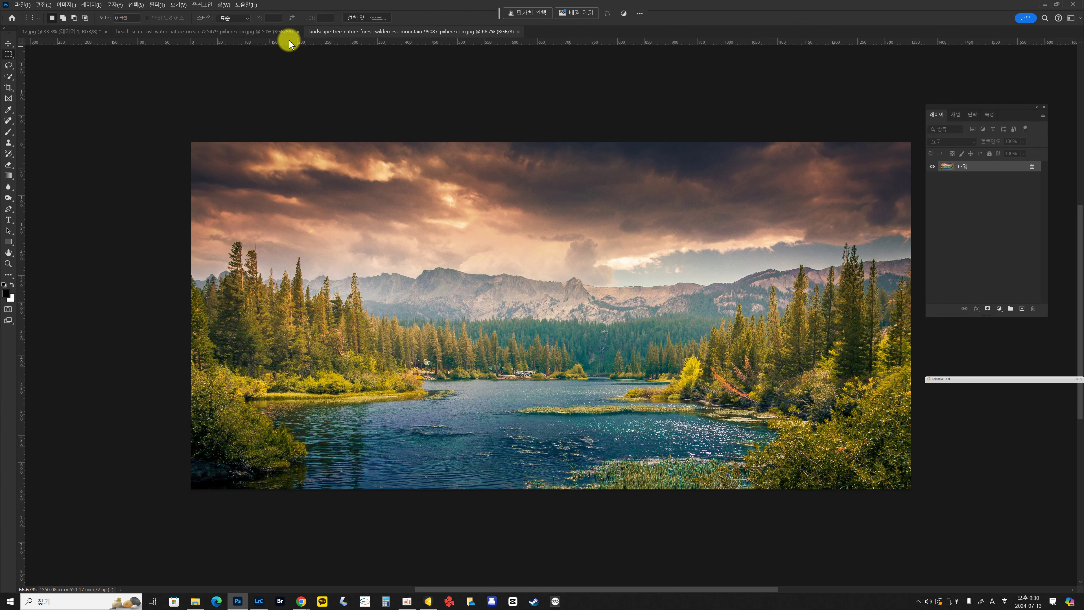
Step: Apply a Radial Blur to the sunset sea photo with an amount of about 61, Zoom method and Draft quality
click(274, 31)
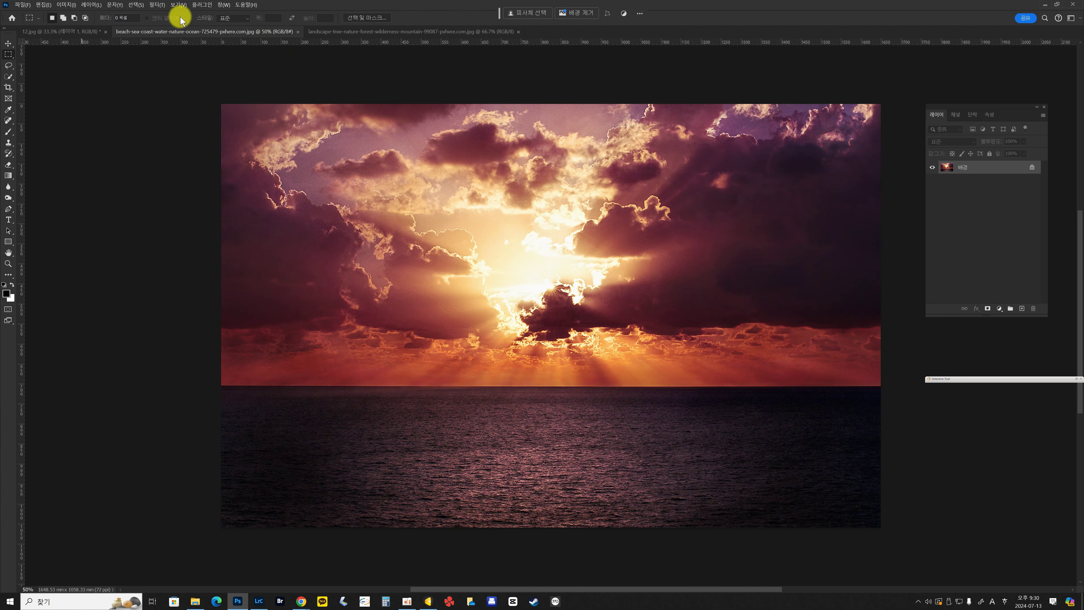
click(158, 6)
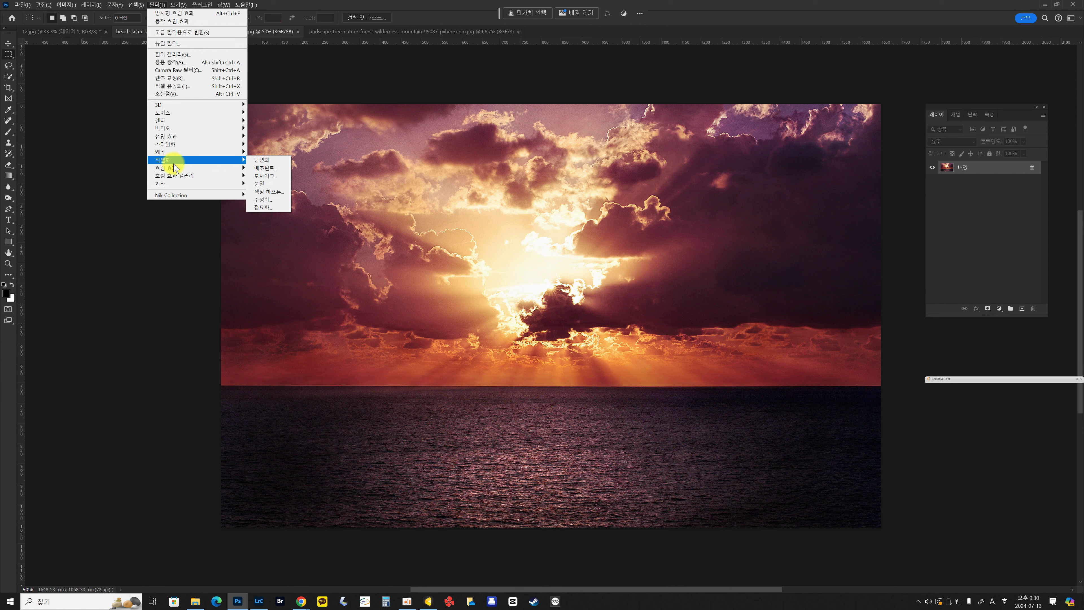
click(175, 168)
mouse_move(176, 171)
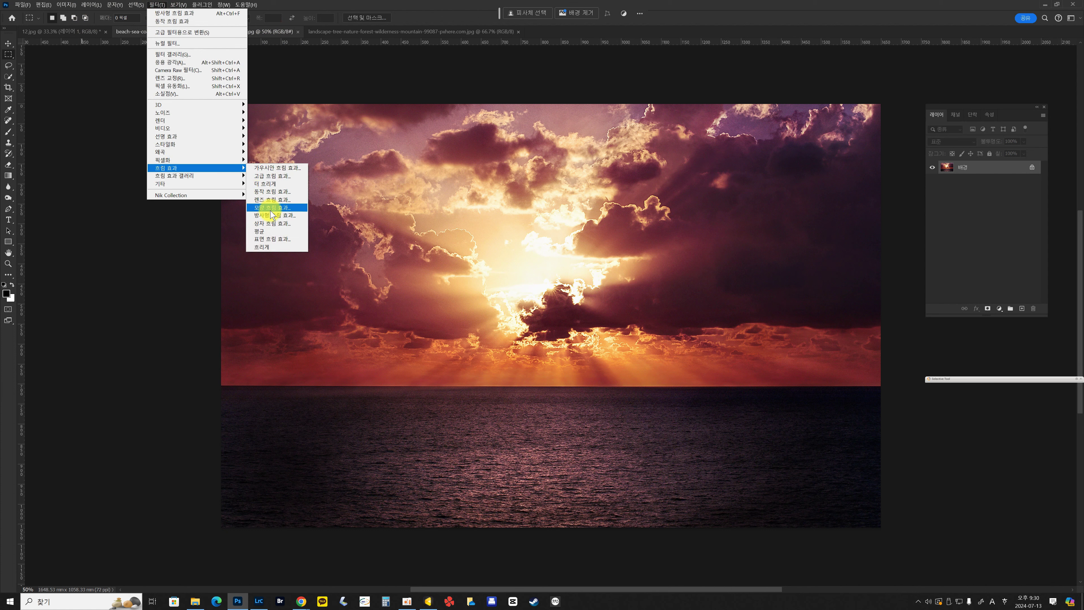
click(273, 216)
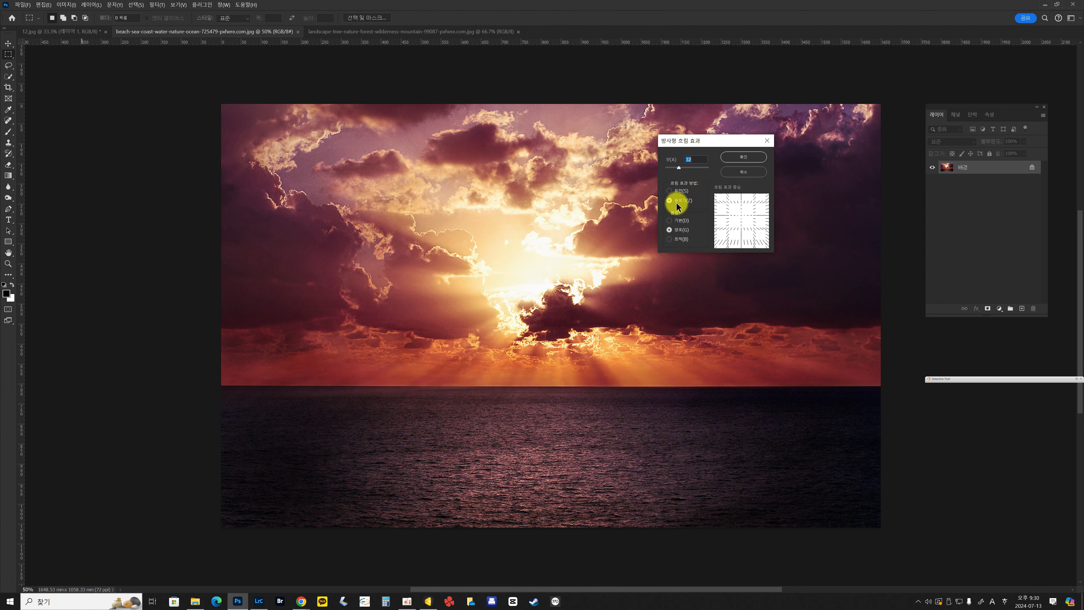
click(743, 216)
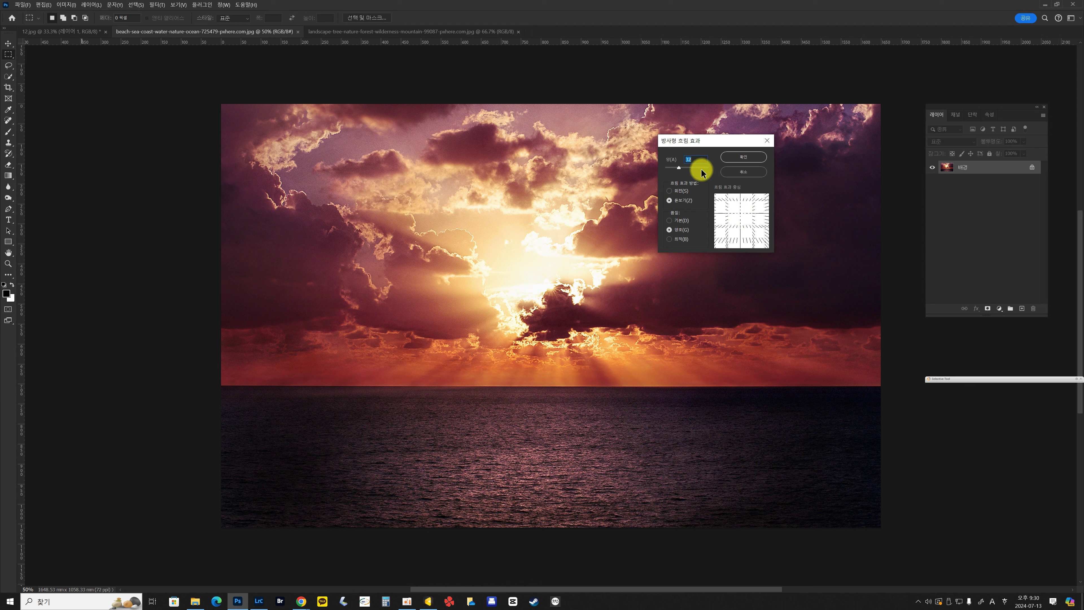
drag(679, 167, 691, 168)
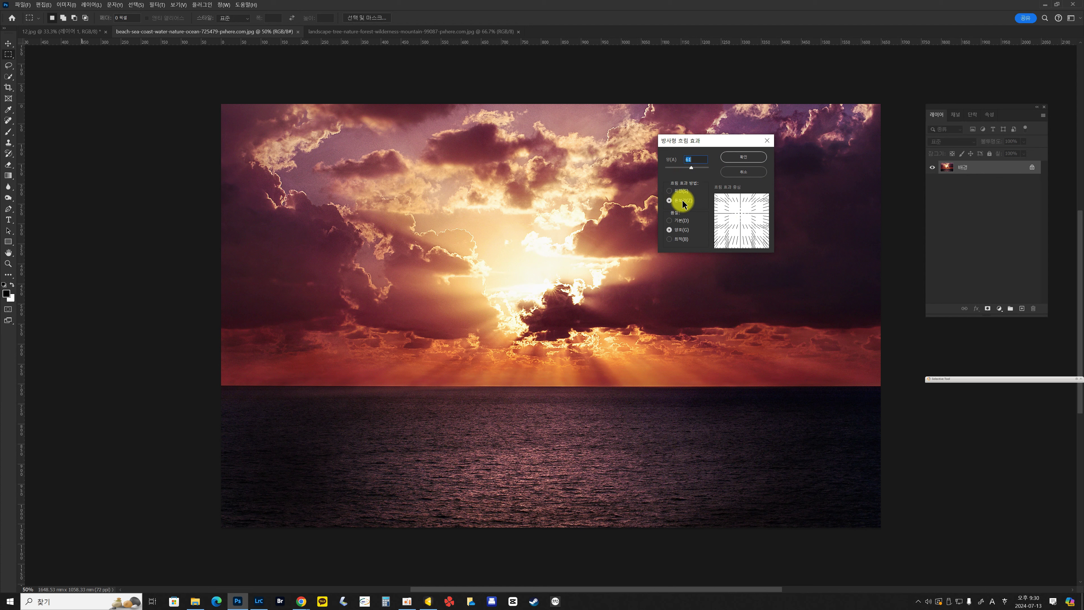
click(680, 220)
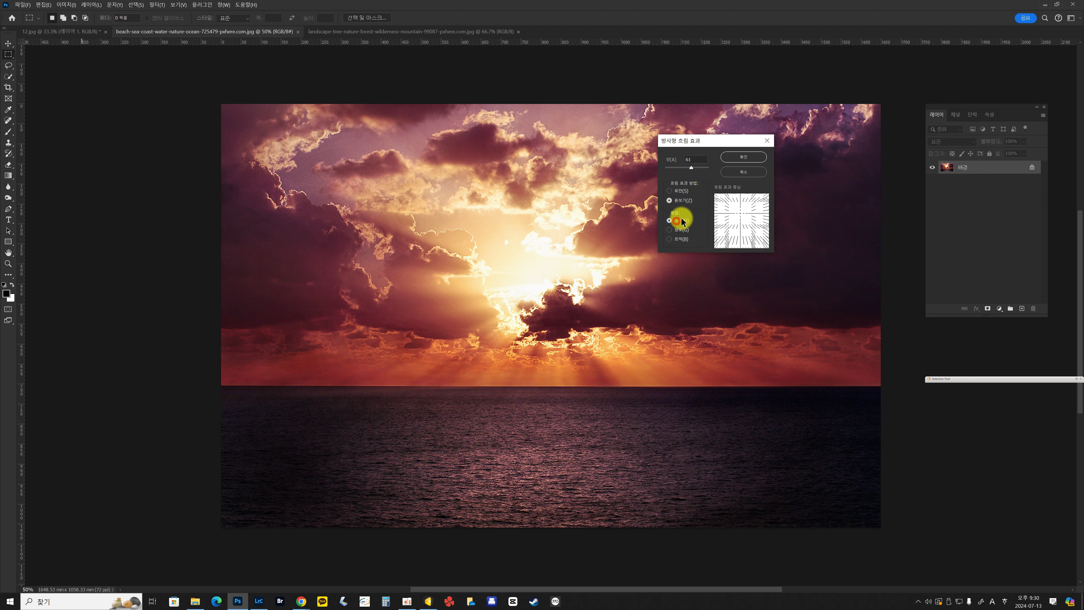
click(745, 158)
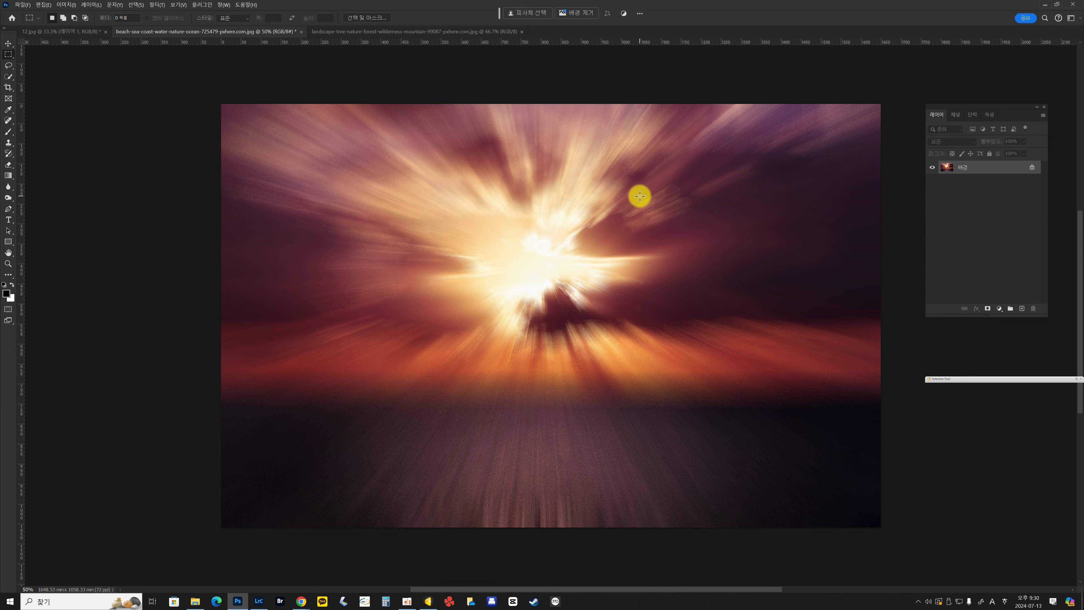
Step: Switch to the landscape photo of the forest lake and mountains
click(403, 32)
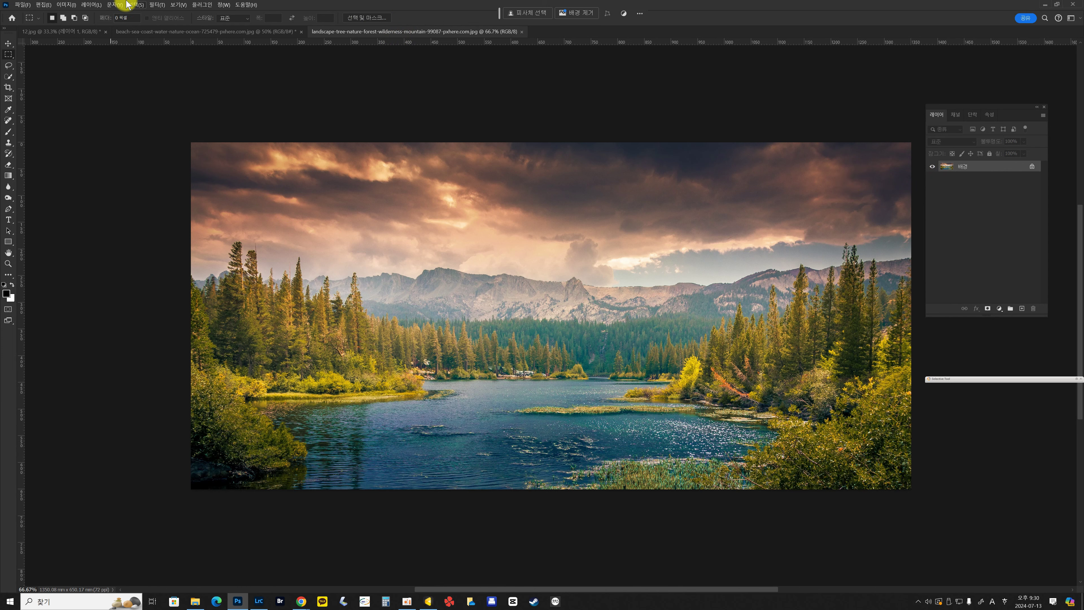
click(145, 6)
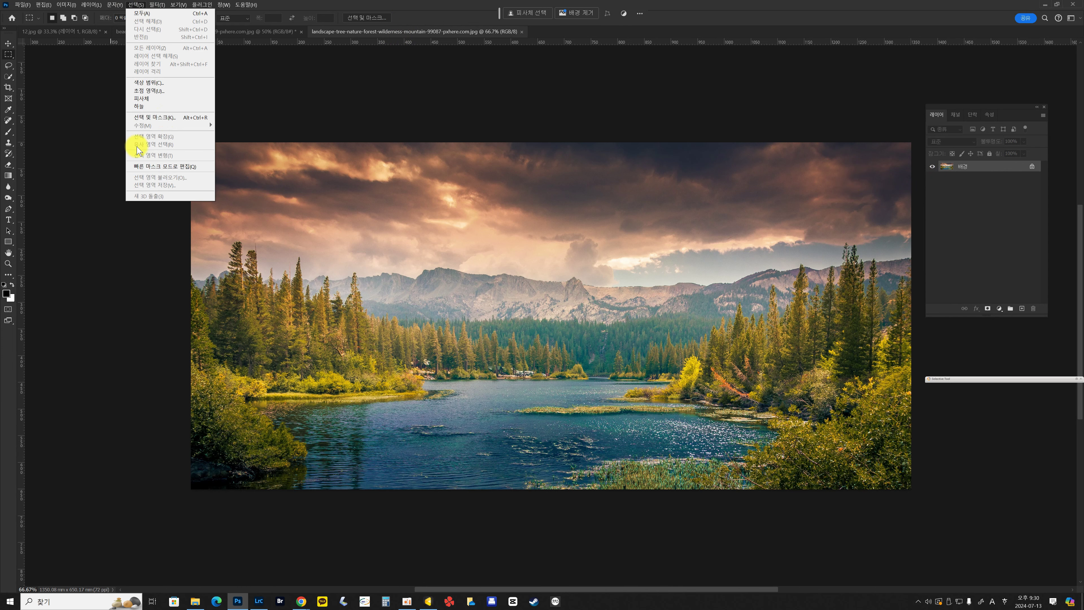
click(141, 5)
click(156, 5)
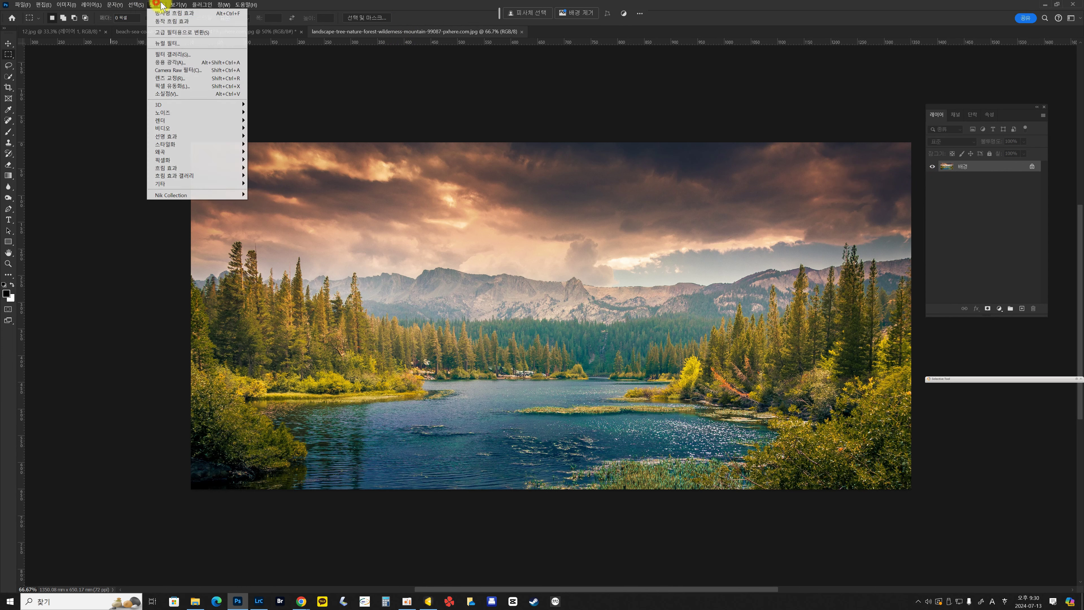
mouse_move(184, 169)
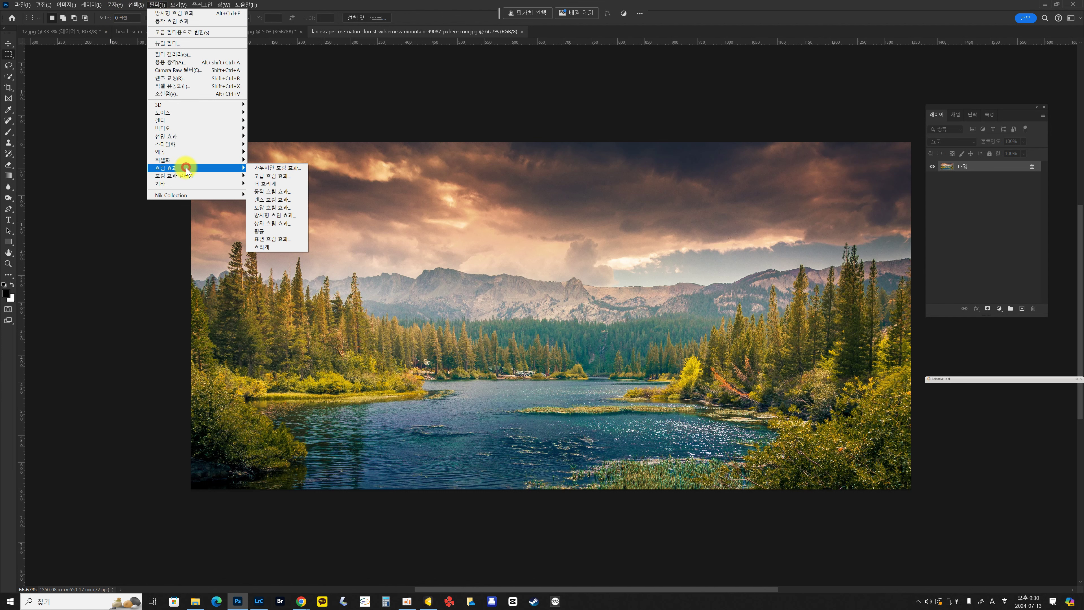
click(275, 208)
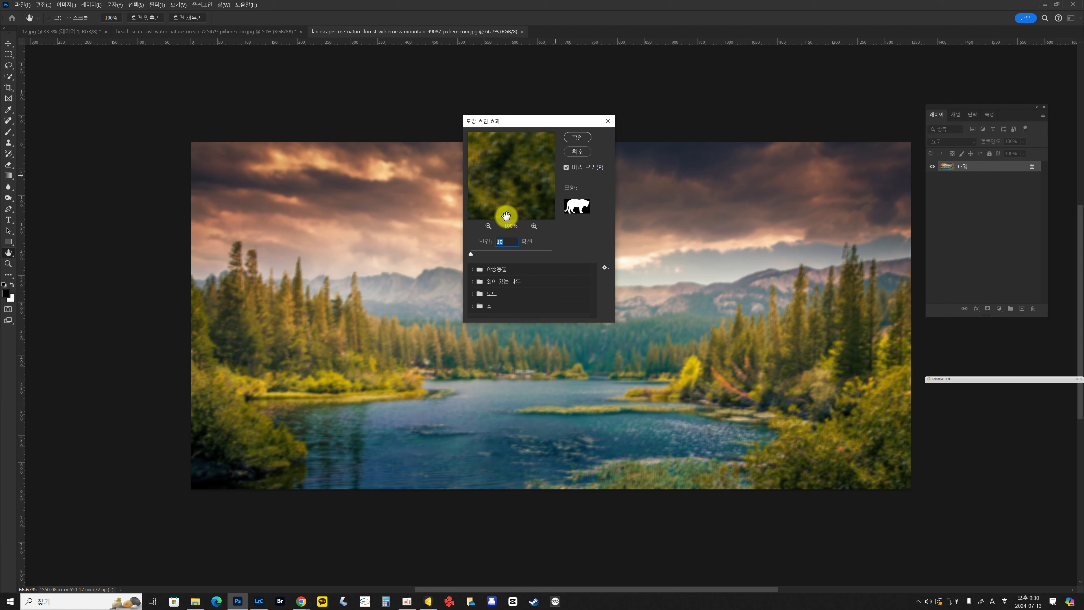
click(577, 153)
Step: Apply a near-horizontal Motion Blur to the forest lake photo, with an angle of about 1° and a distance of about 176 pixels
click(158, 5)
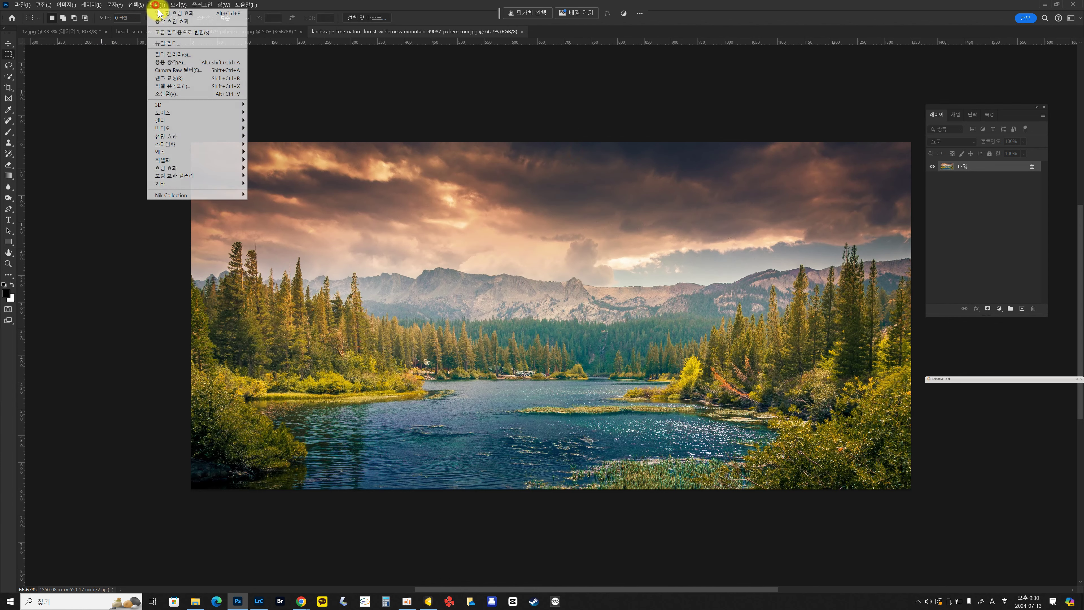
mouse_move(175, 168)
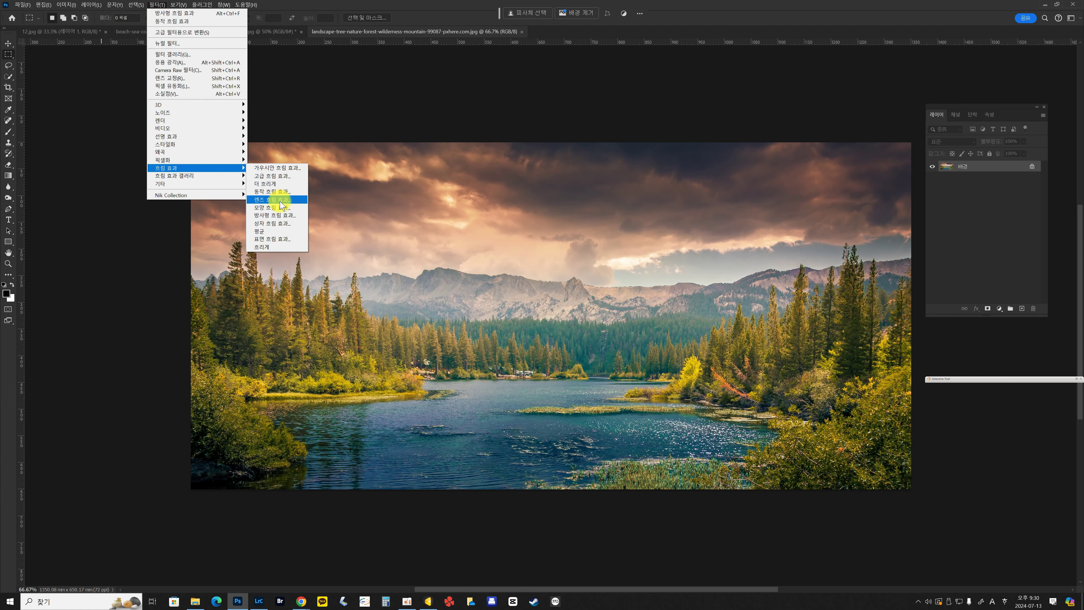
click(277, 191)
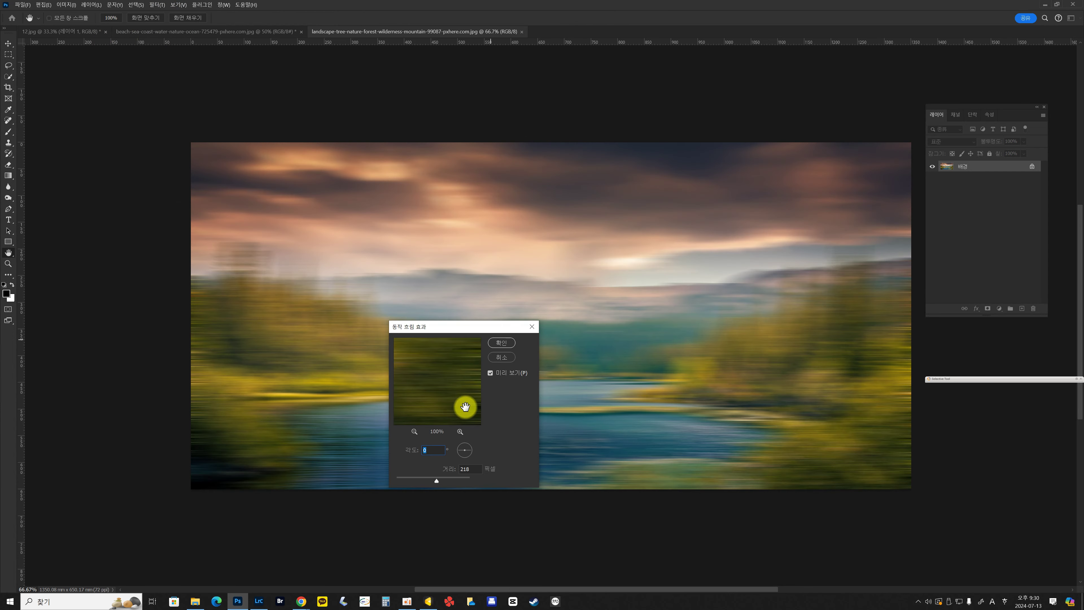
mouse_move(436, 479)
mouse_down()
mouse_move(447, 479)
mouse_move(421, 479)
mouse_move(431, 481)
mouse_up()
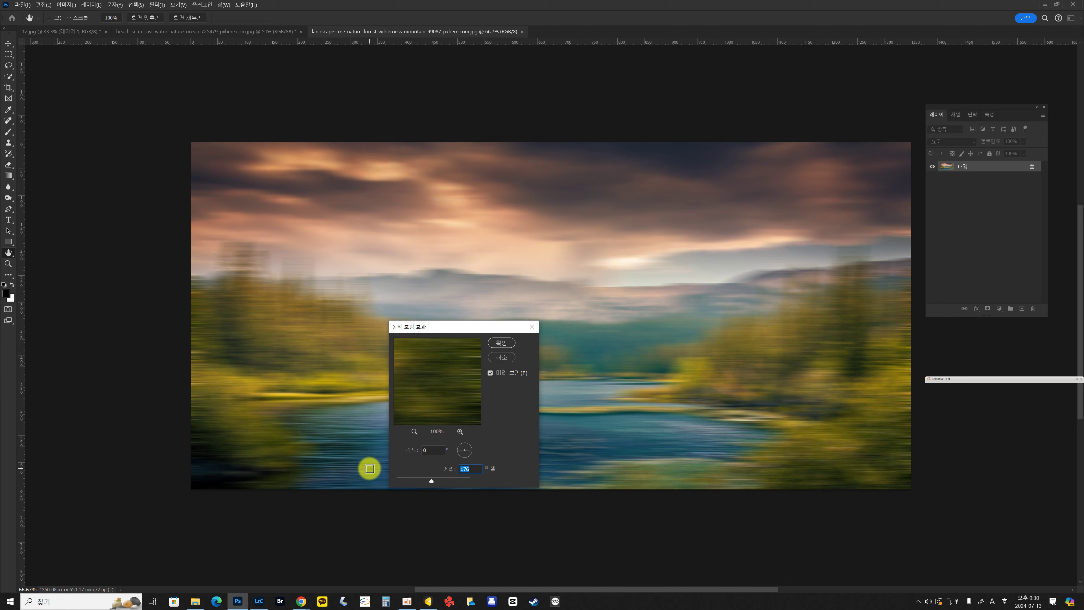
click(471, 444)
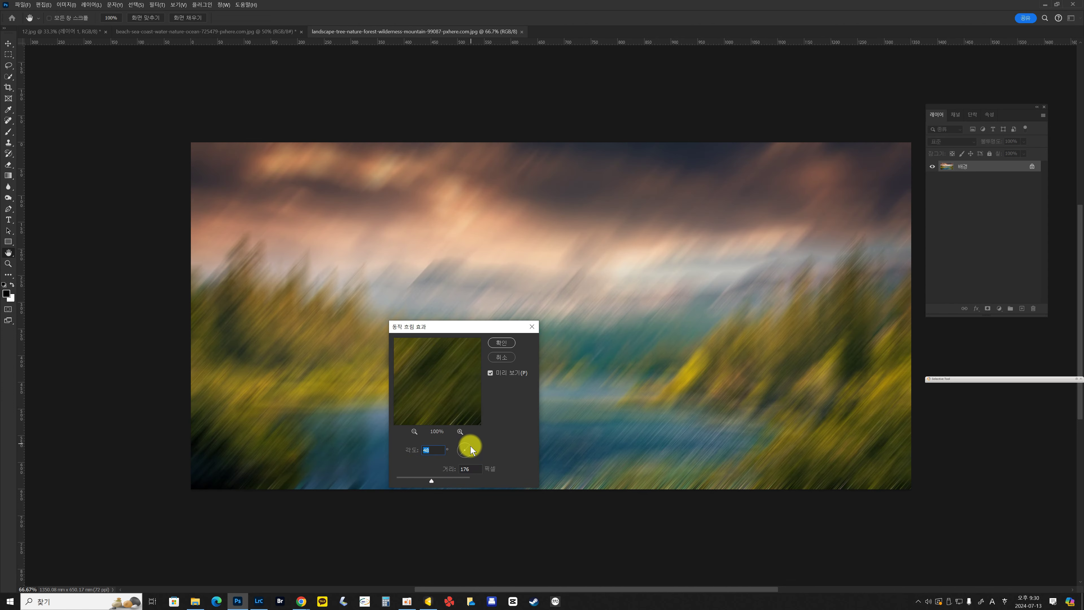
drag(471, 447, 473, 455)
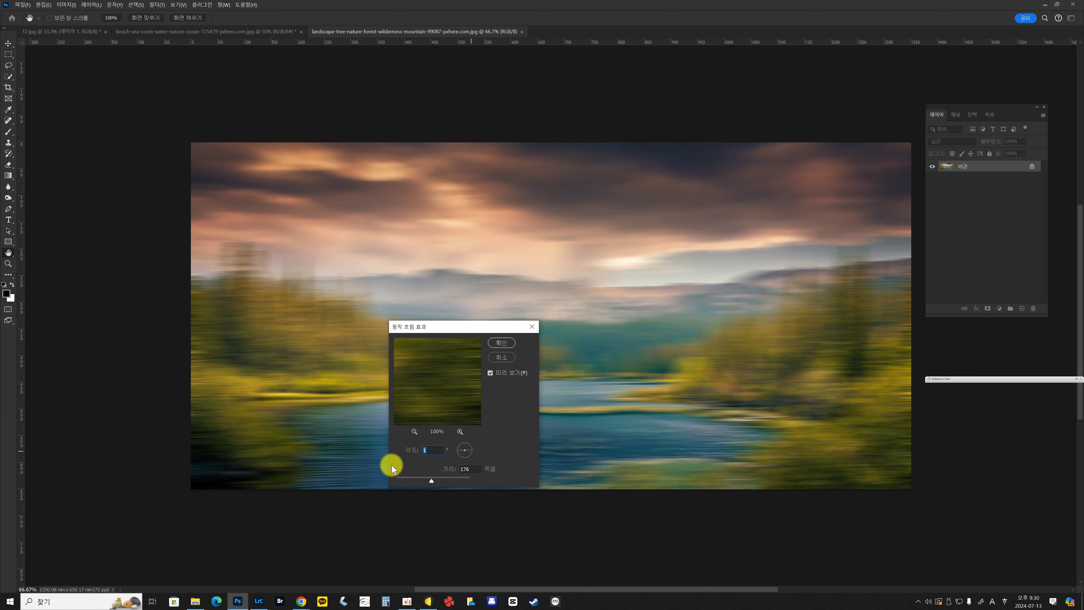
click(502, 343)
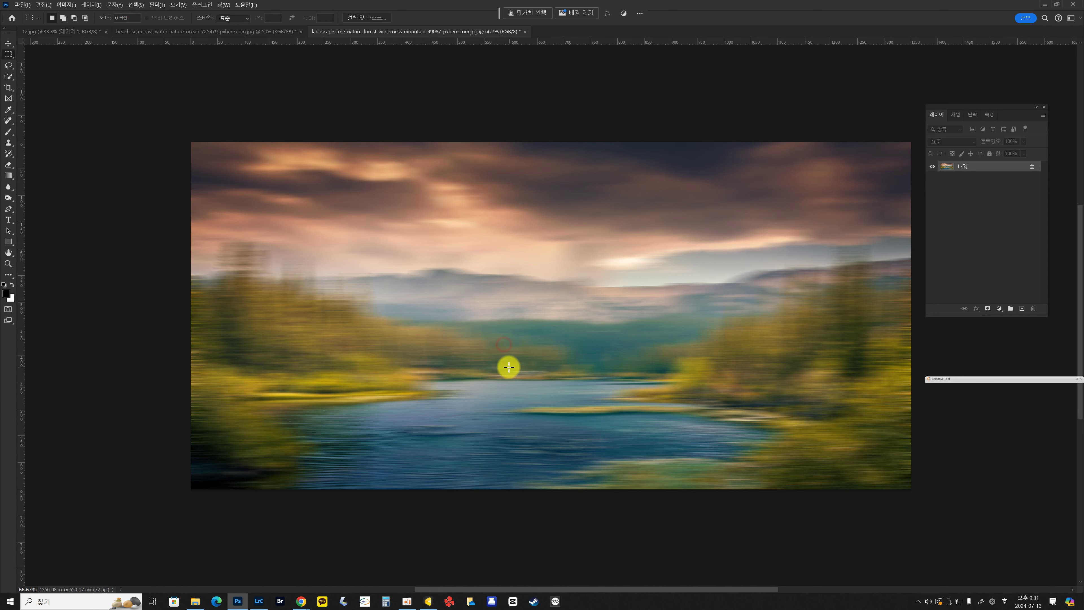
Step: Close the blurred forest lake photo and the blurred sunset sea photo without saving either one
click(525, 32)
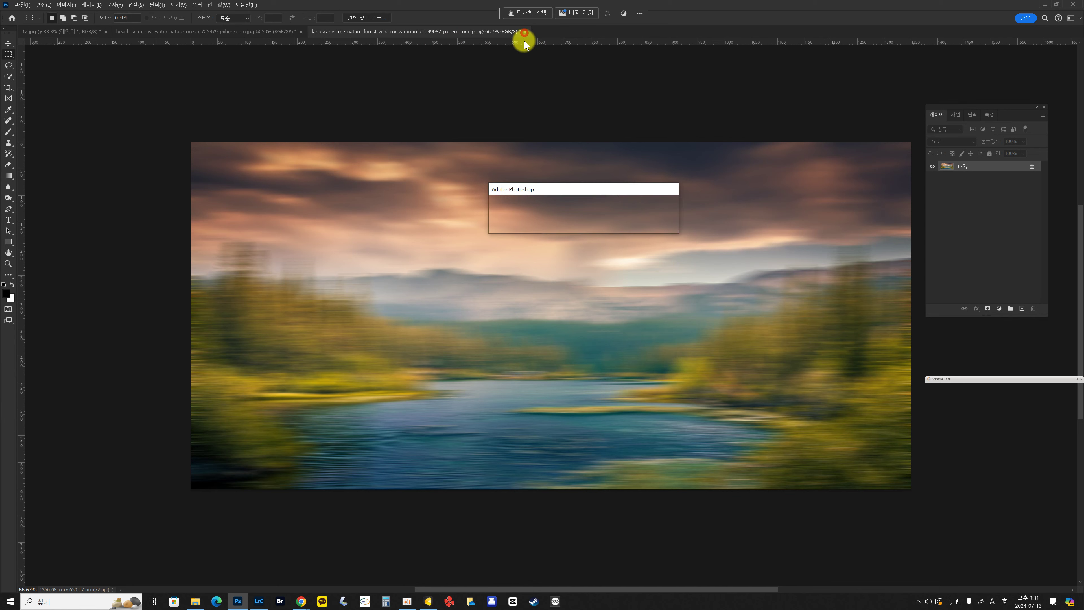
click(584, 224)
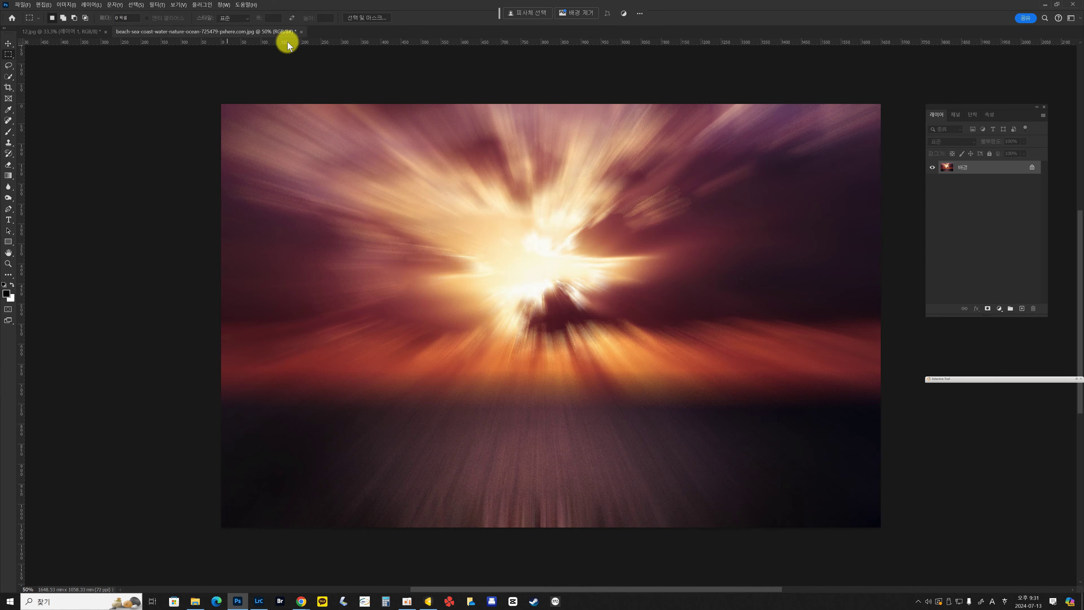
click(302, 33)
click(581, 223)
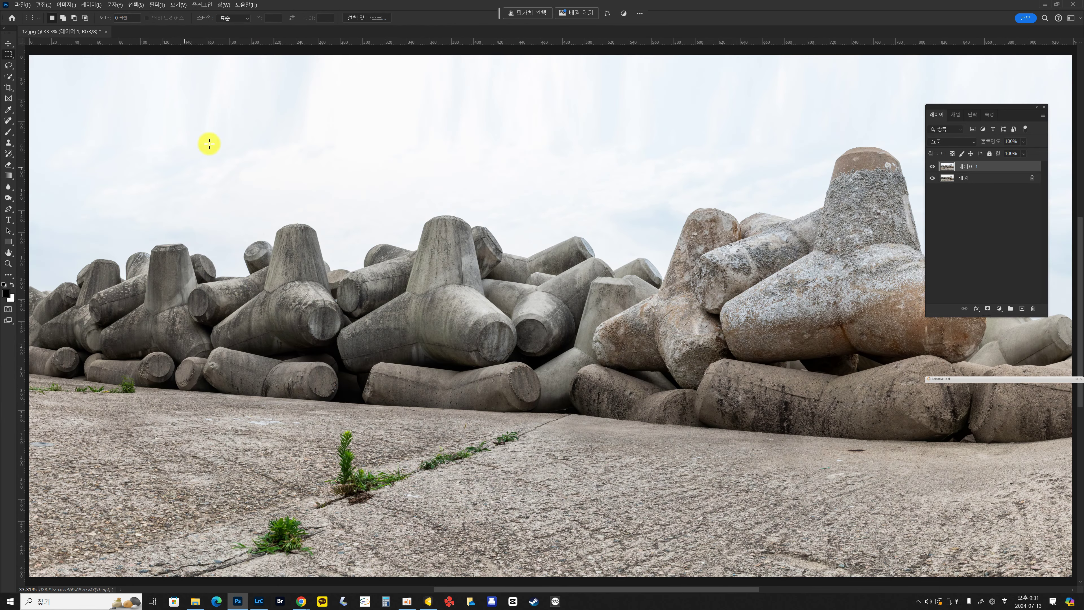
Step: Start Sky Replacement on the tetrapod panorama
click(43, 5)
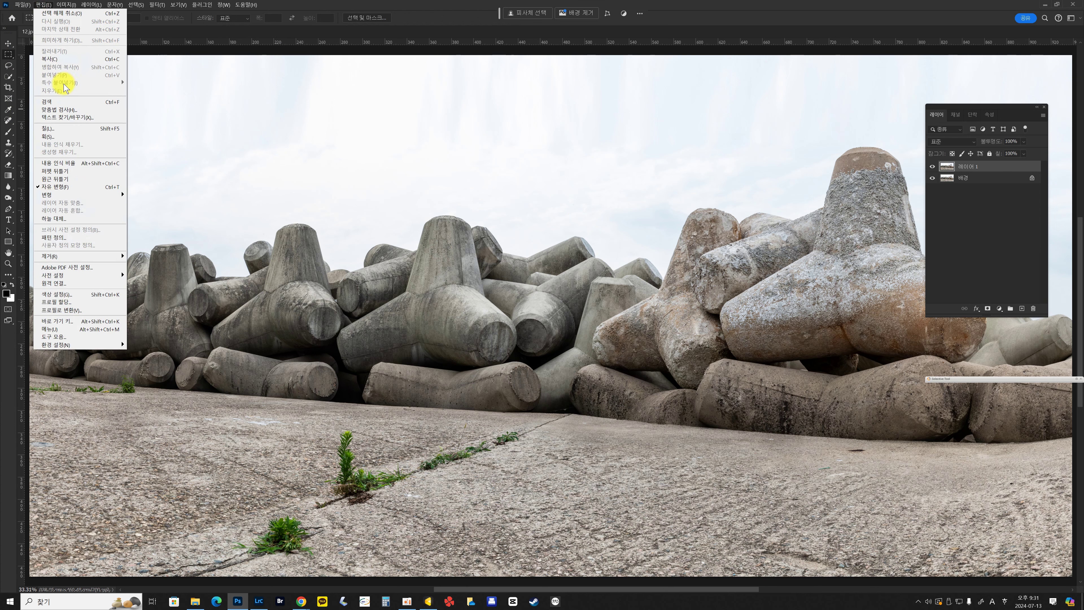
click(54, 218)
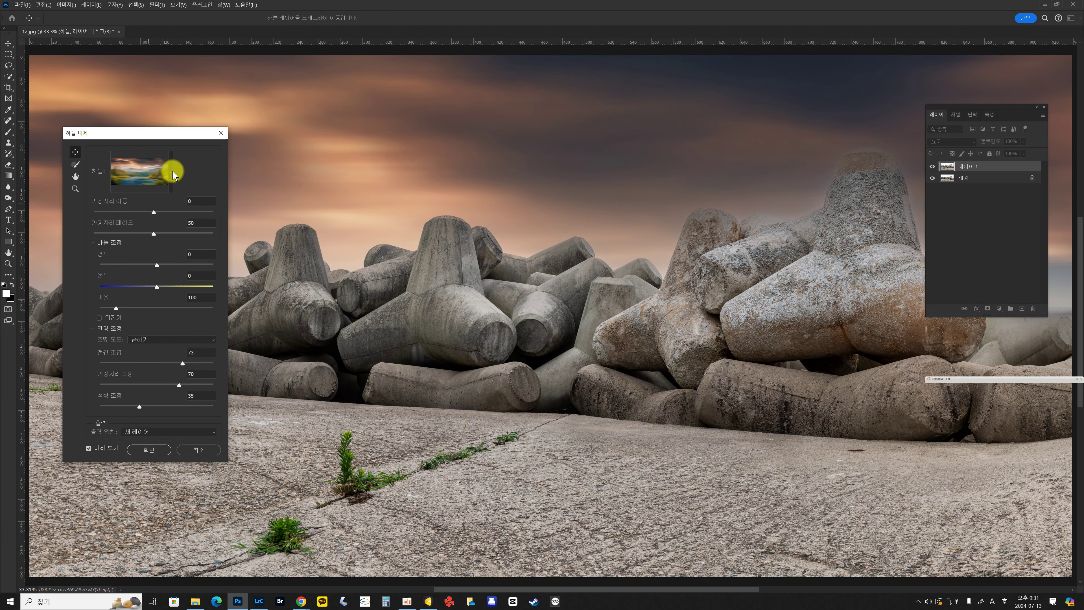
click(173, 174)
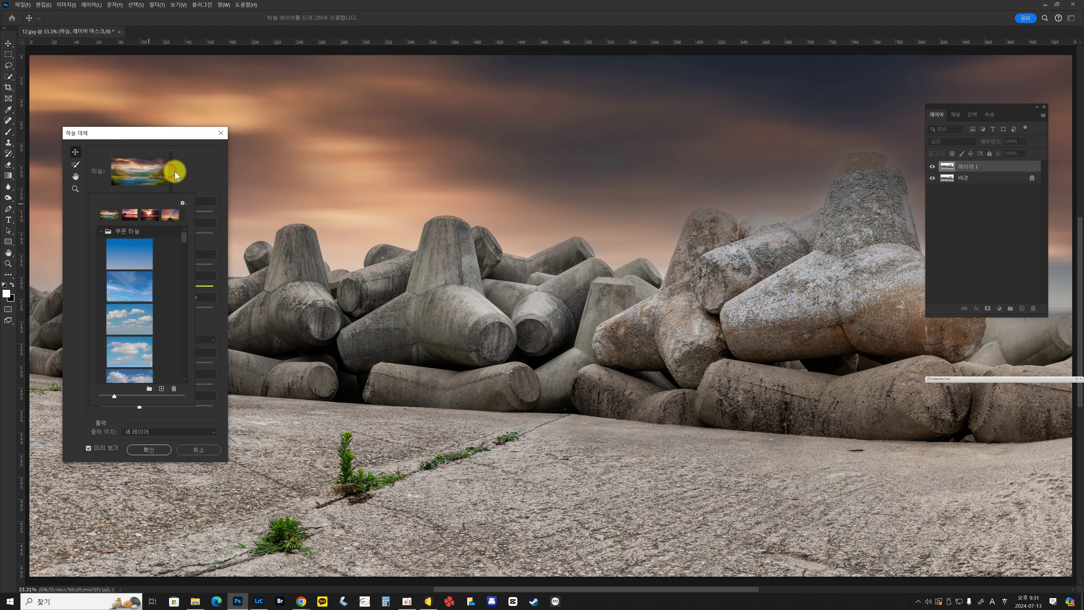
click(162, 389)
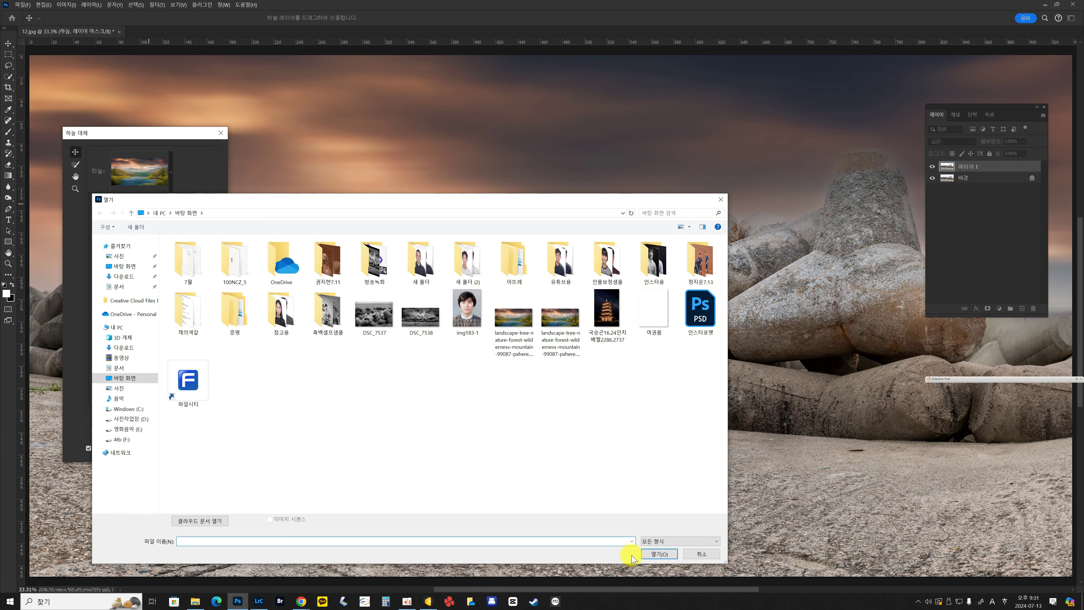
click(700, 554)
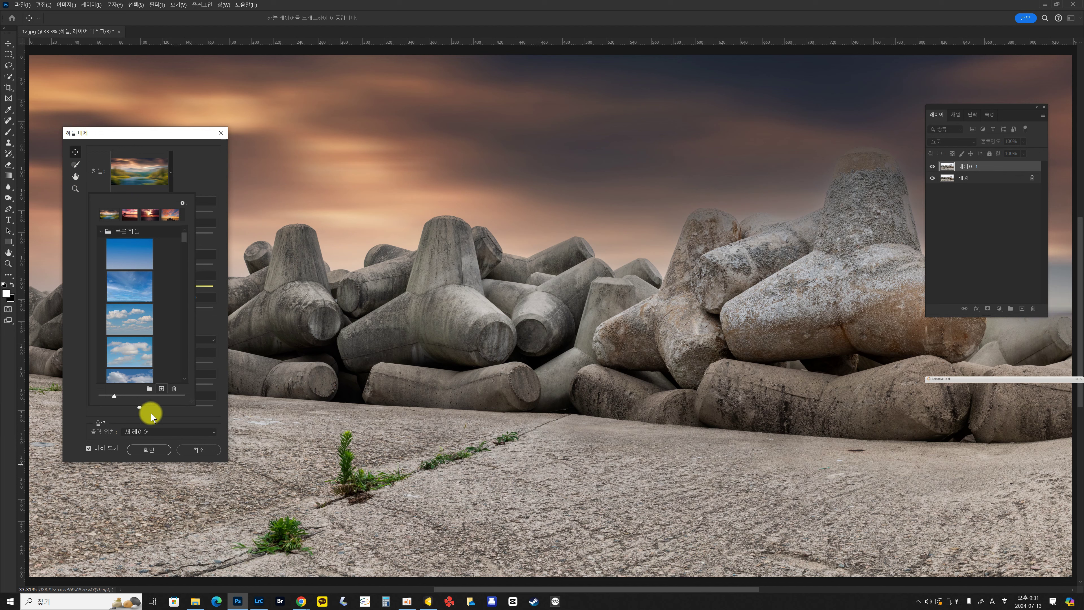
click(204, 173)
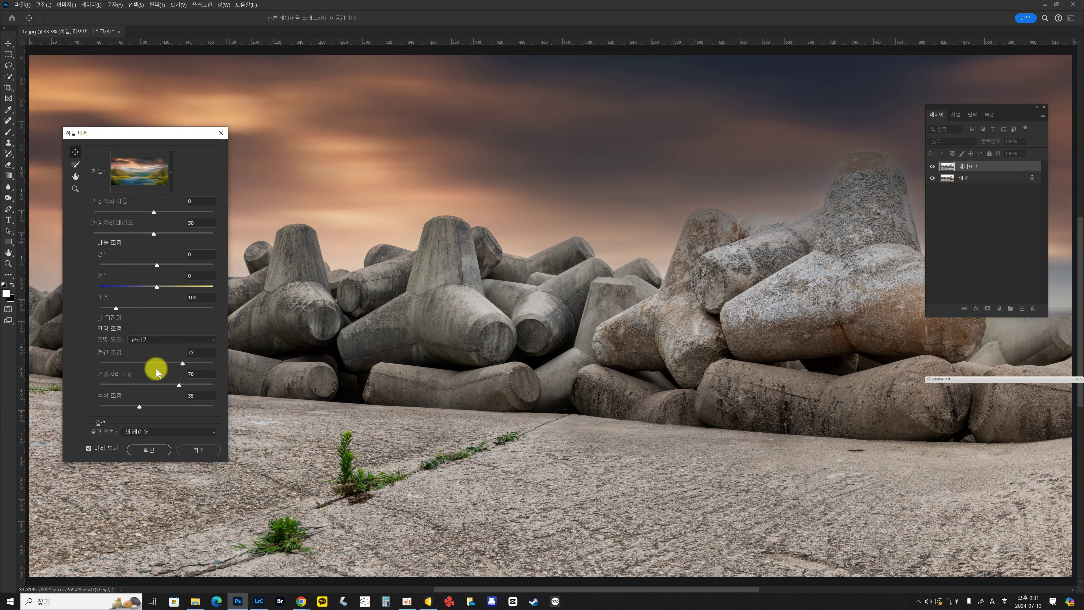
Step: Apply the motion-blurred landscape sky with foreground lighting 57, sky brightness 31 and edge shift about 18, output to new layers
drag(148, 370, 164, 368)
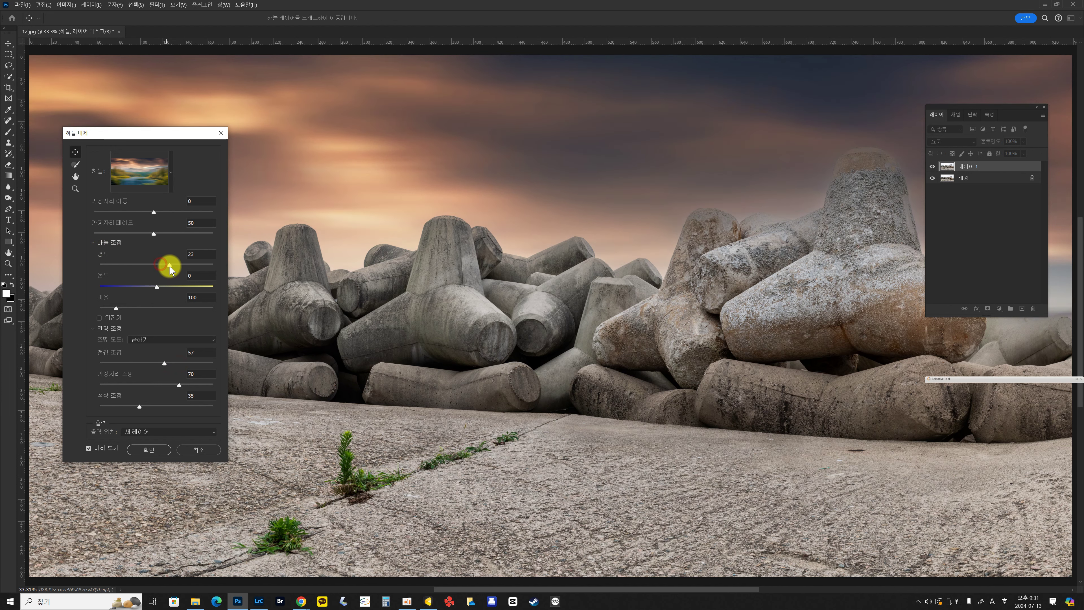
drag(175, 268, 174, 265)
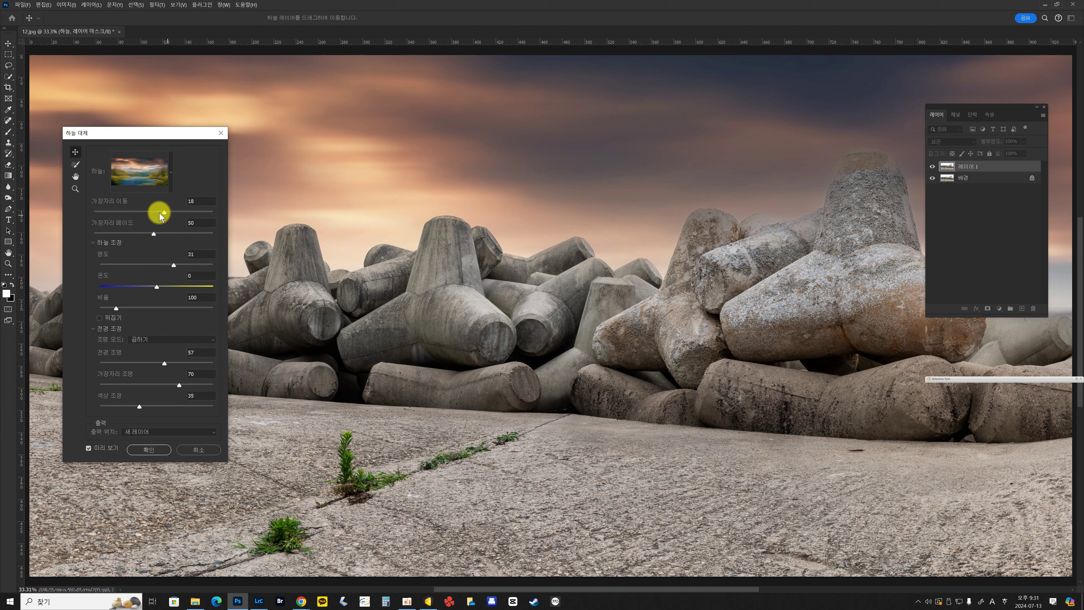
click(149, 449)
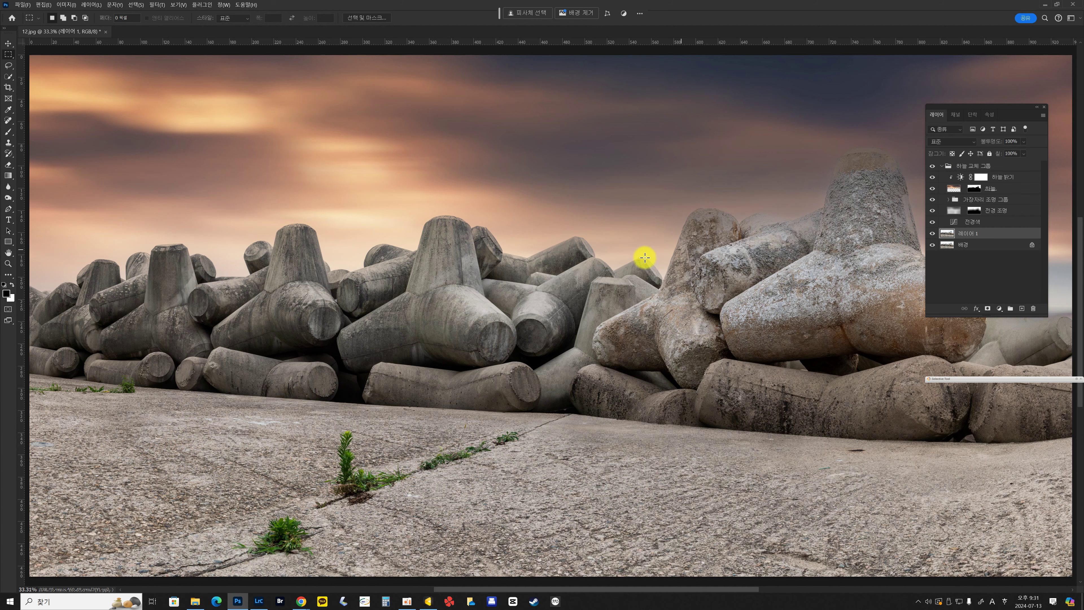
Step: Hide the sky replacement group and select the whole original pale sky above the tetrapods with the Quick Selection tool
key(z)
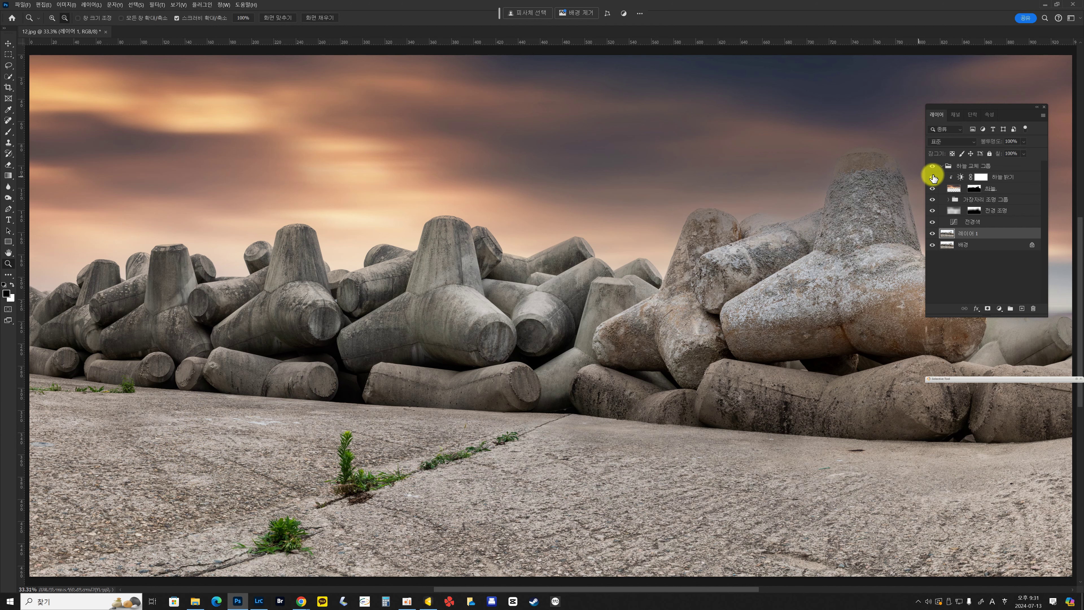
click(932, 166)
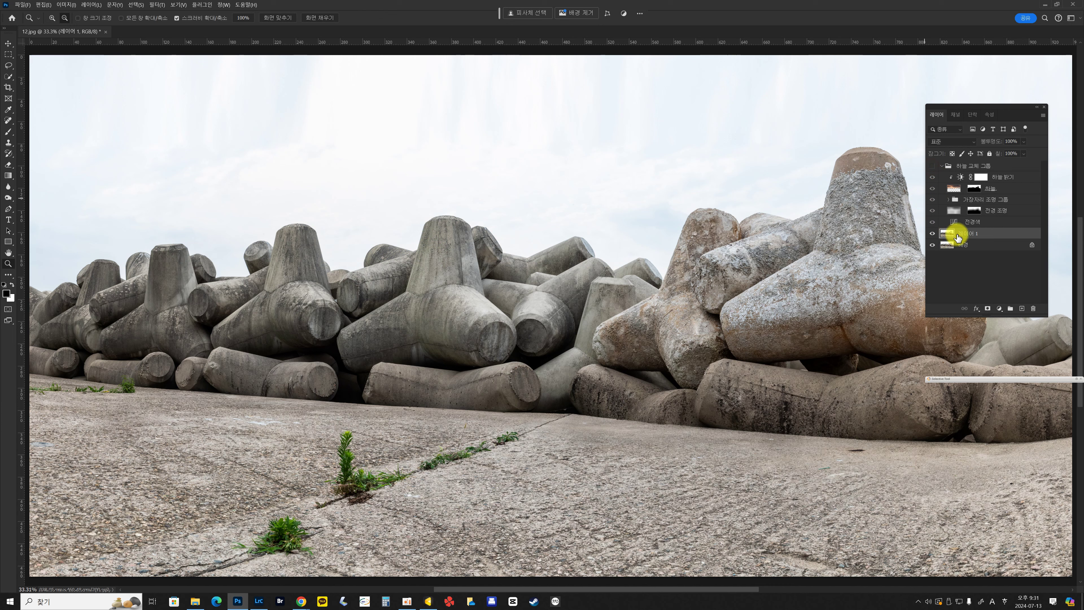
key(w)
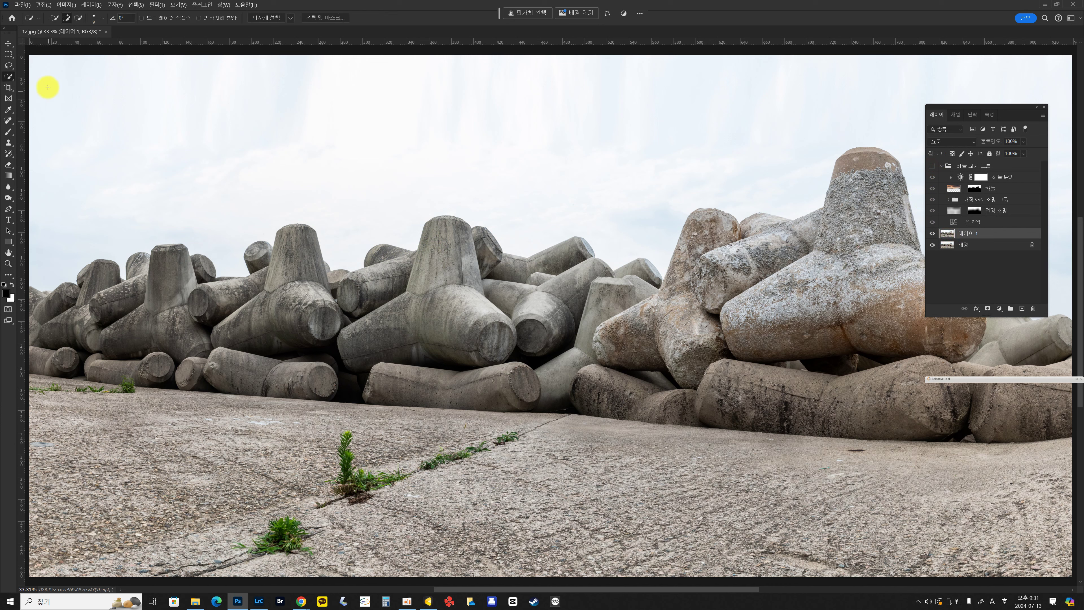
click(90, 93)
mouse_move(88, 151)
mouse_down()
mouse_move(756, 99)
mouse_move(847, 59)
mouse_move(945, 50)
mouse_move(1062, 109)
mouse_move(1068, 150)
mouse_up()
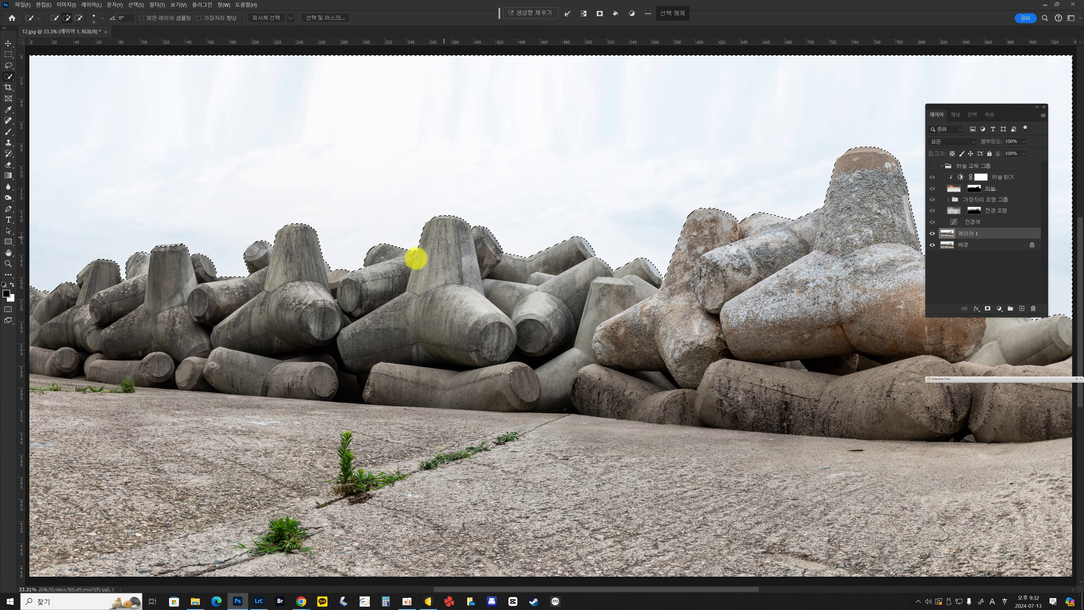
Step: Invert the selection to copy the tetrapods and ground to a new layer, and move that layer to the top of the sky replacement group
key(ctrl+shift+i)
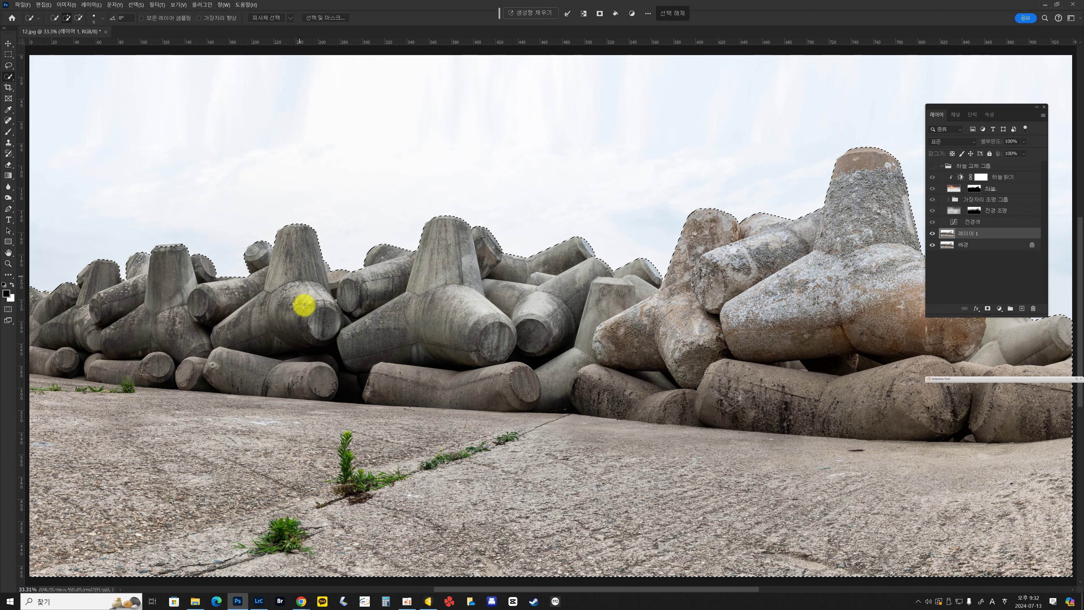
key(ctrl+j)
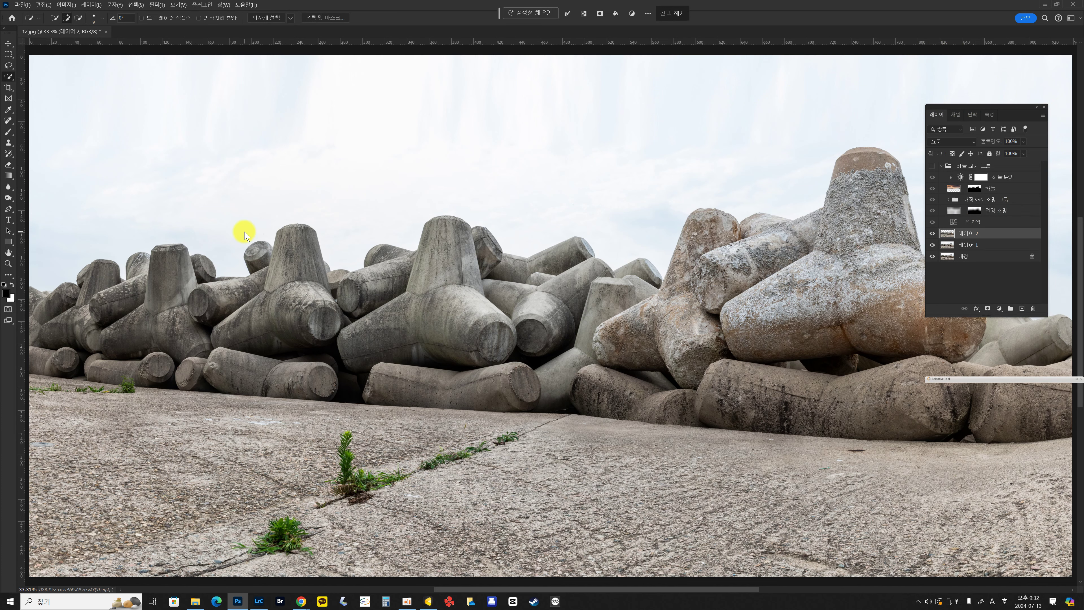
click(932, 245)
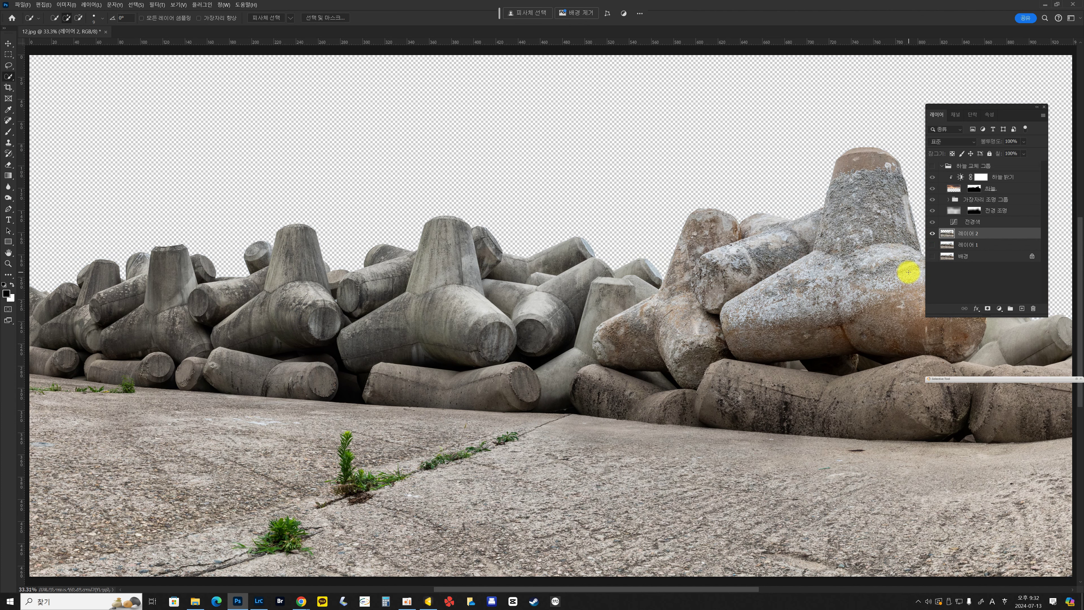
drag(933, 258, 976, 167)
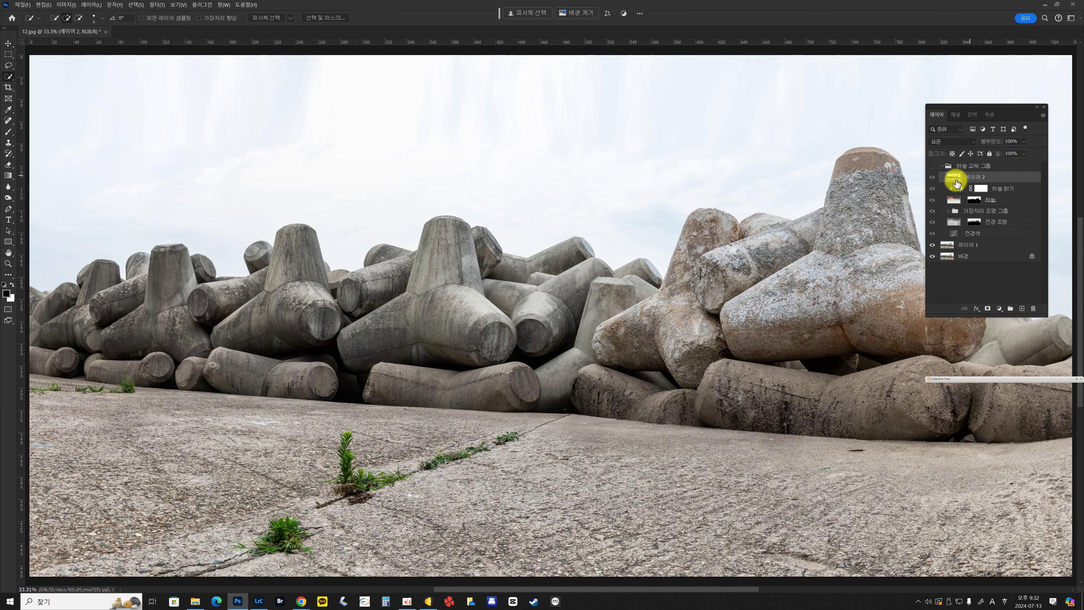
Step: Toggle the sky replacement group's visibility and leave it shown, comparing the edges of the brown tetrapods against the original and new skies up close
key(z)
drag(806, 210, 803, 179)
click(932, 166)
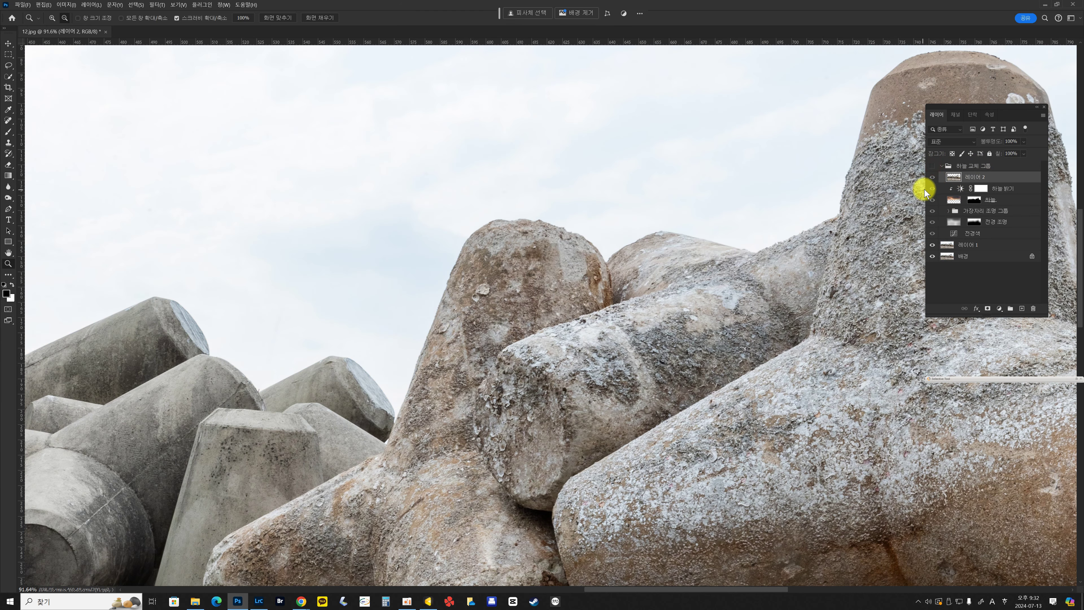
click(933, 167)
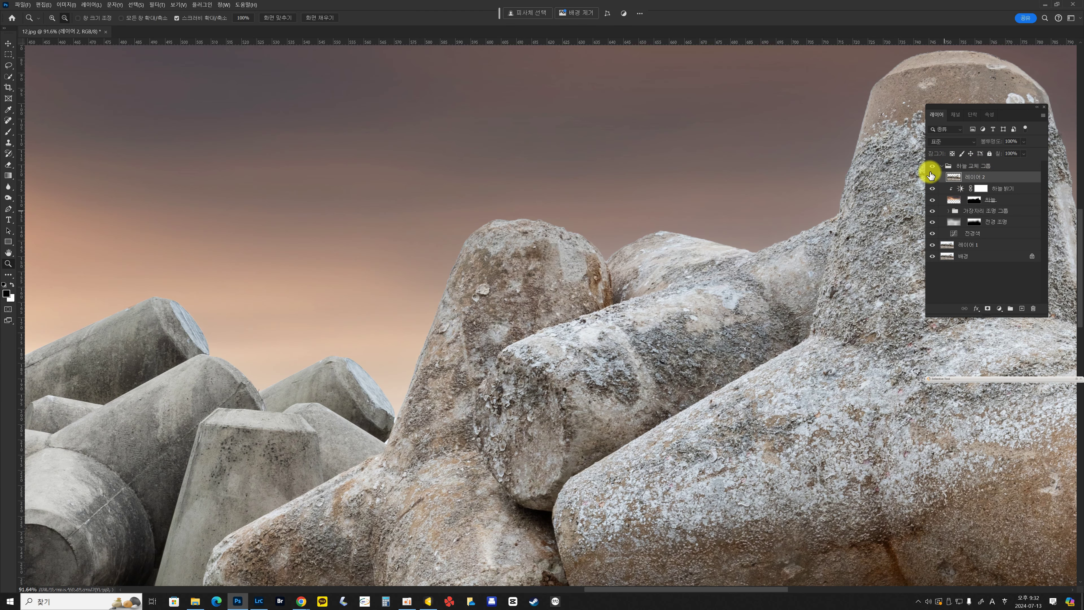
click(933, 166)
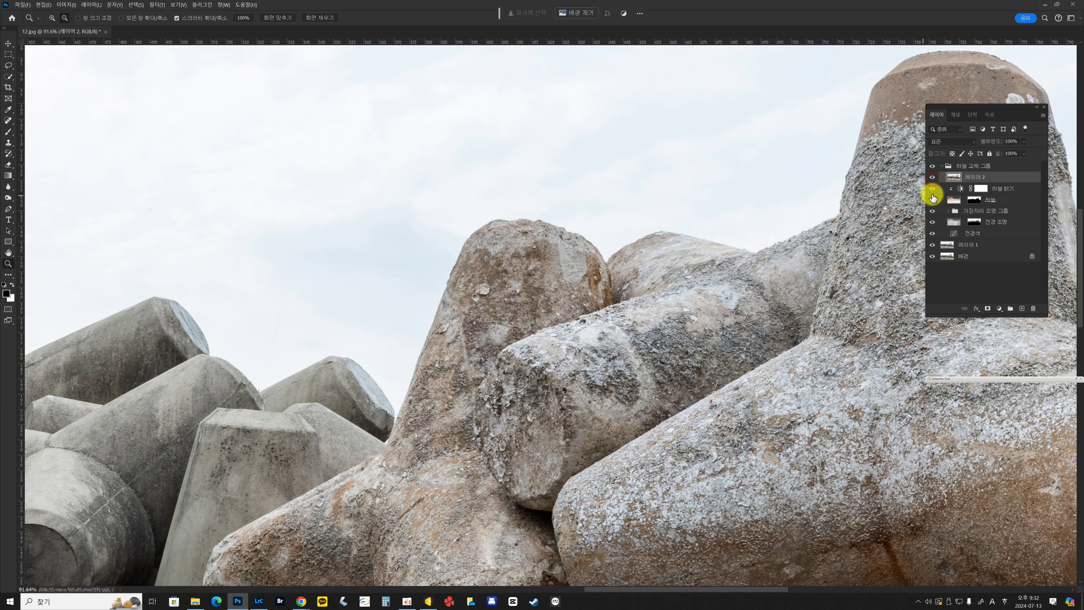
Step: Toggle the visibility of the sky replacement group and the cutout layer to compare the tallest brown tetrapod's edges
click(933, 166)
drag(767, 241, 394, 290)
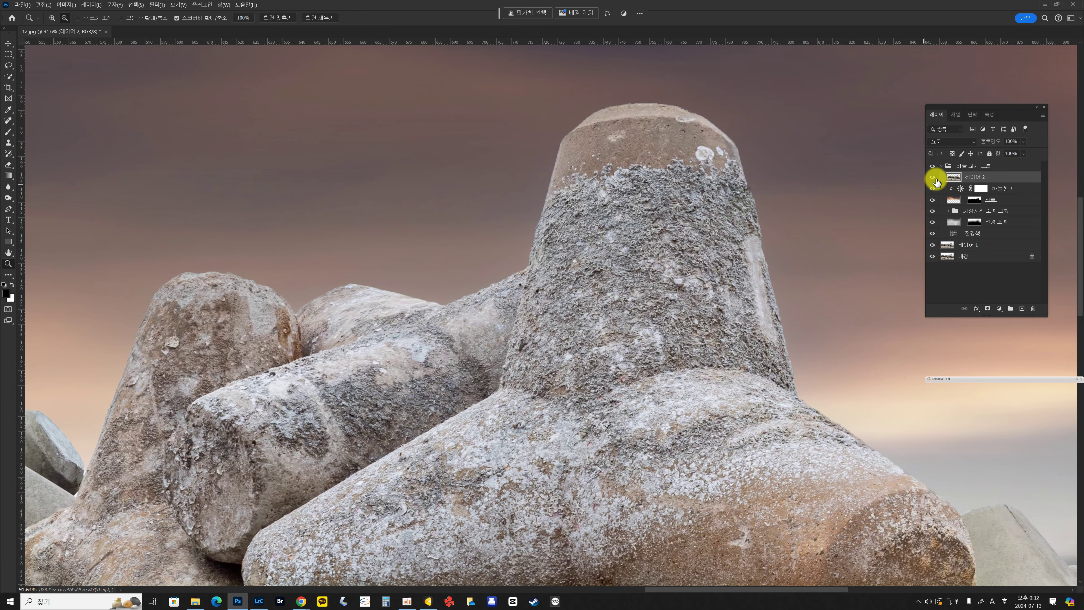
drag(933, 166, 933, 185)
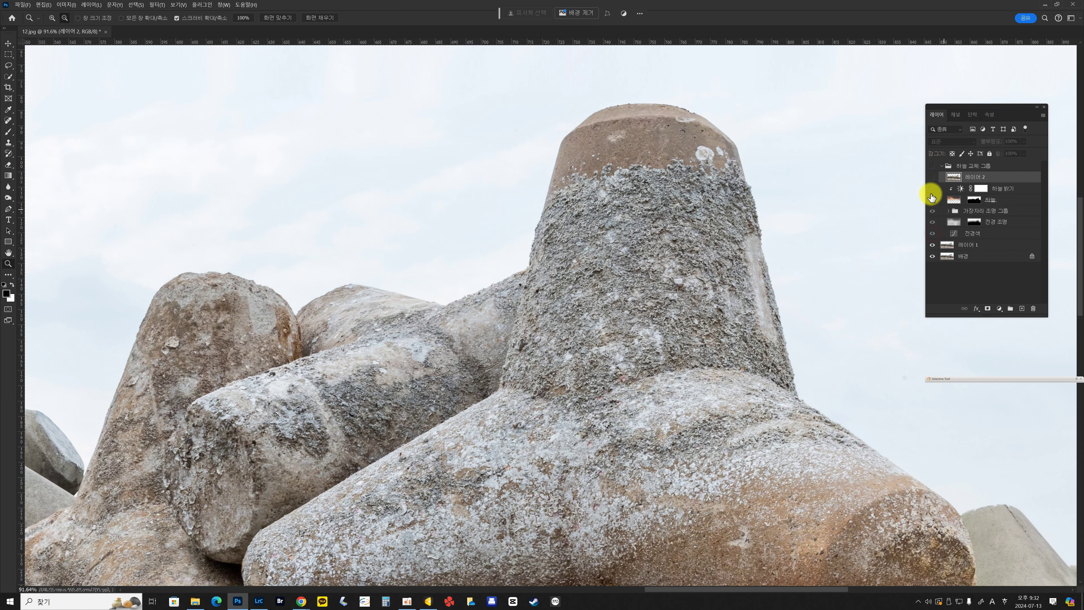
drag(932, 167, 933, 183)
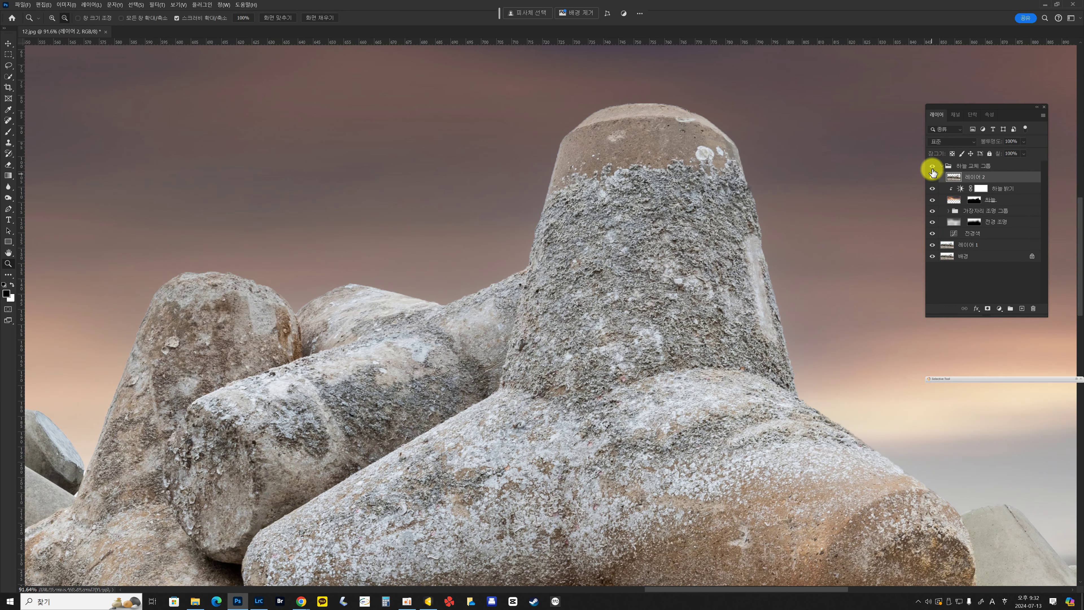
click(934, 172)
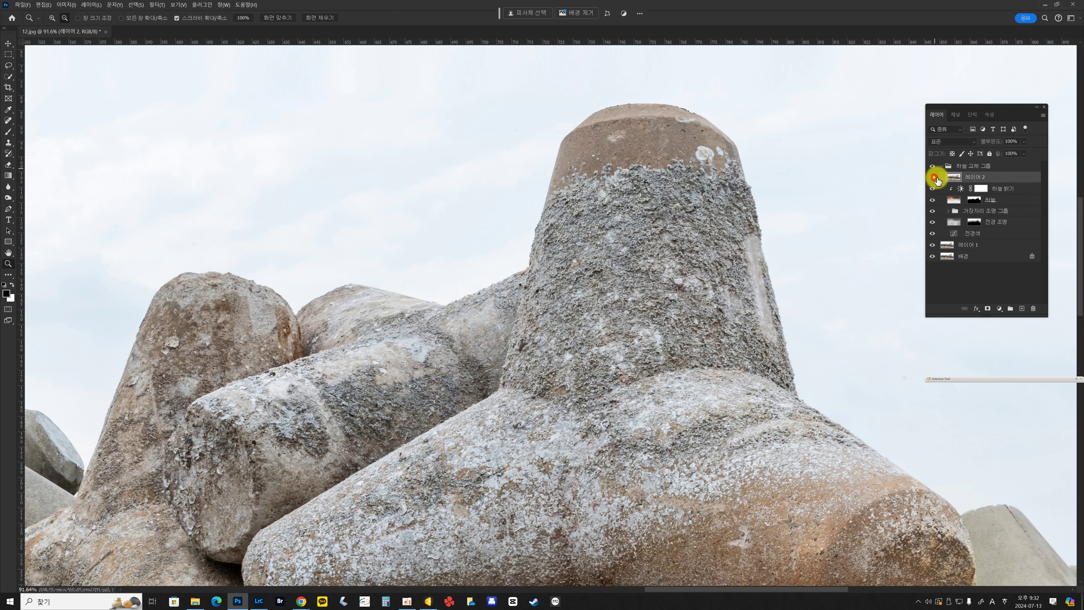
click(935, 178)
click(932, 166)
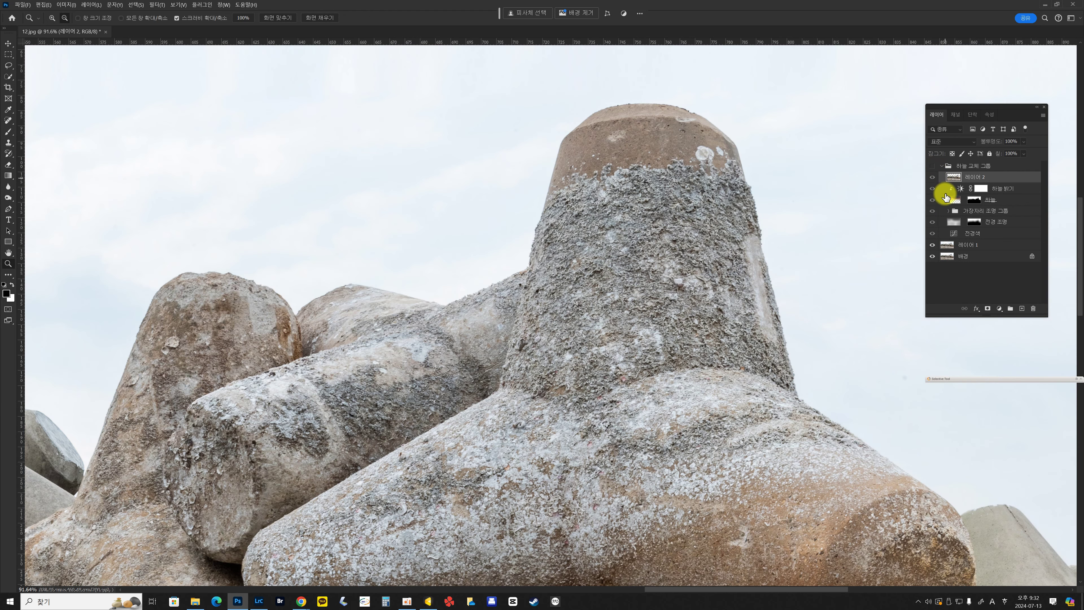
Step: Step back through the history to undo the visibility changes and the cutout layer's move into the sky replacement group
key(ctrl+z)
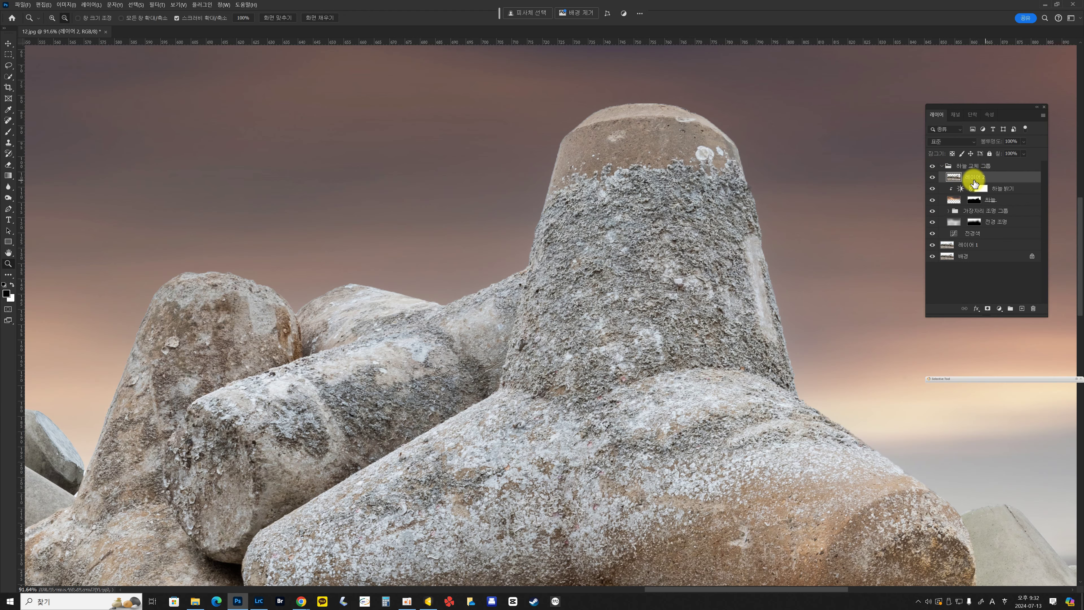
key(ctrl+shift+z)
key(ctrl+z)
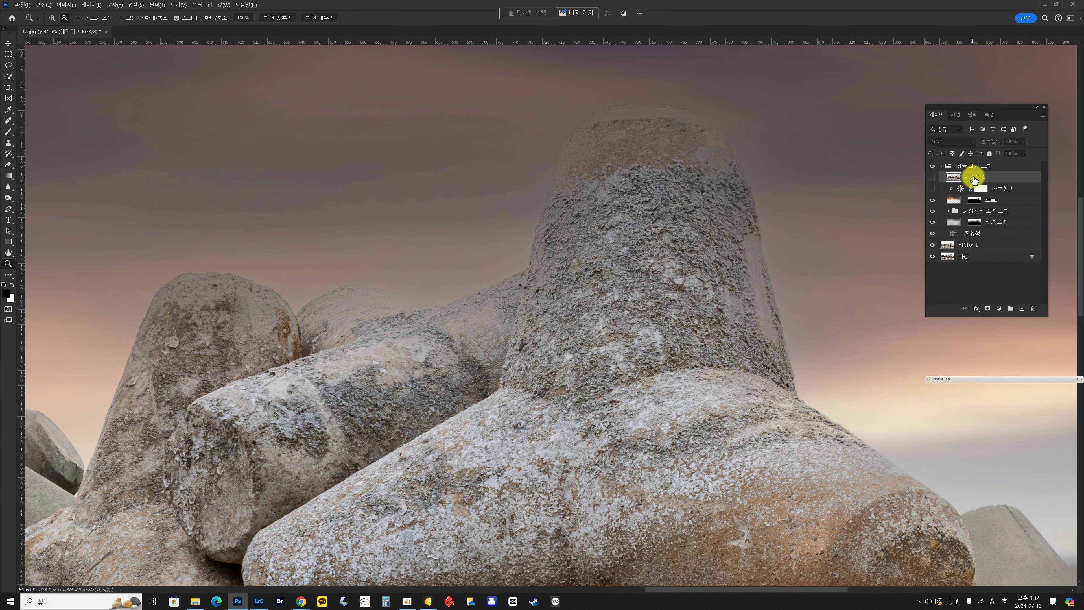
key(ctrl+shift+z)
key(ctrl+z)
key(ctrl+shift+z)
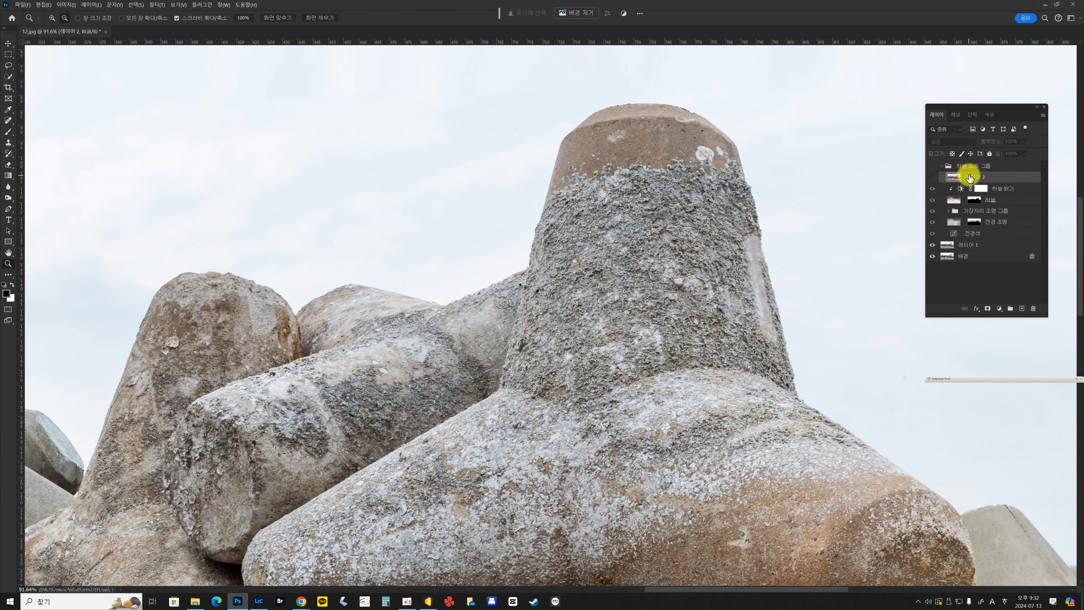
key(ctrl+z)
key(ctrl+shift+z)
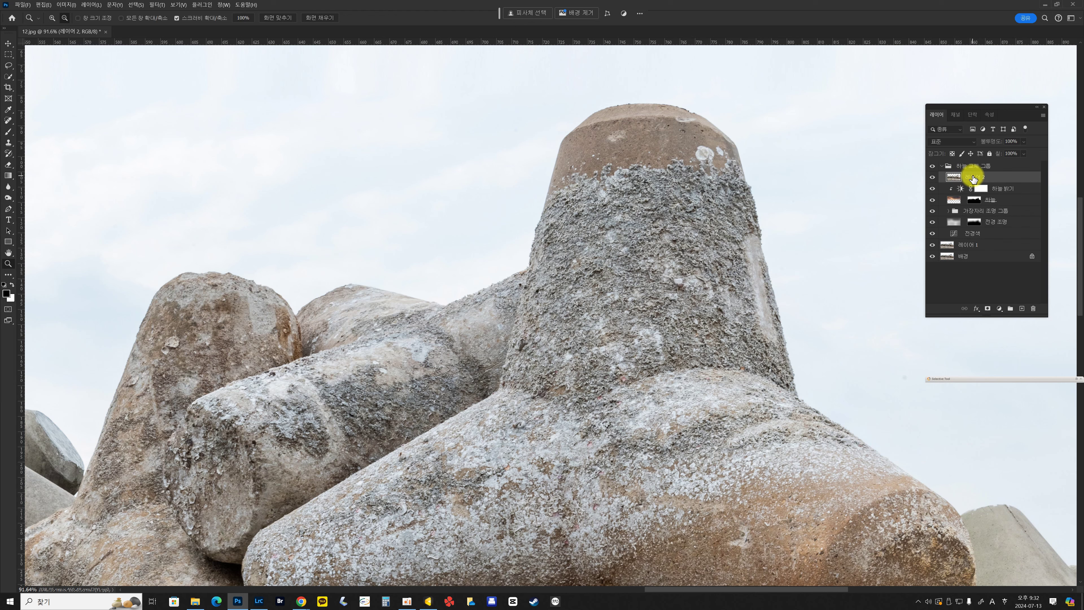
key(ctrl+z)
key(ctrl+shift+z)
key(ctrl+shift+z)
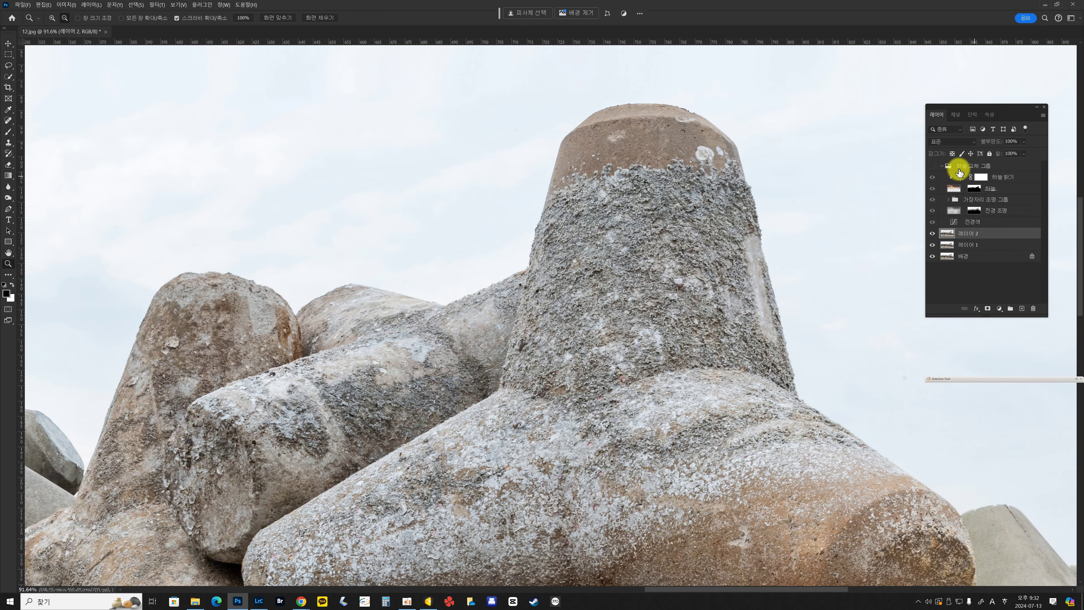
Step: Show the sky replacement group, move the tetrapod cutout layer directly above it, and collapse the group
drag(956, 232, 976, 169)
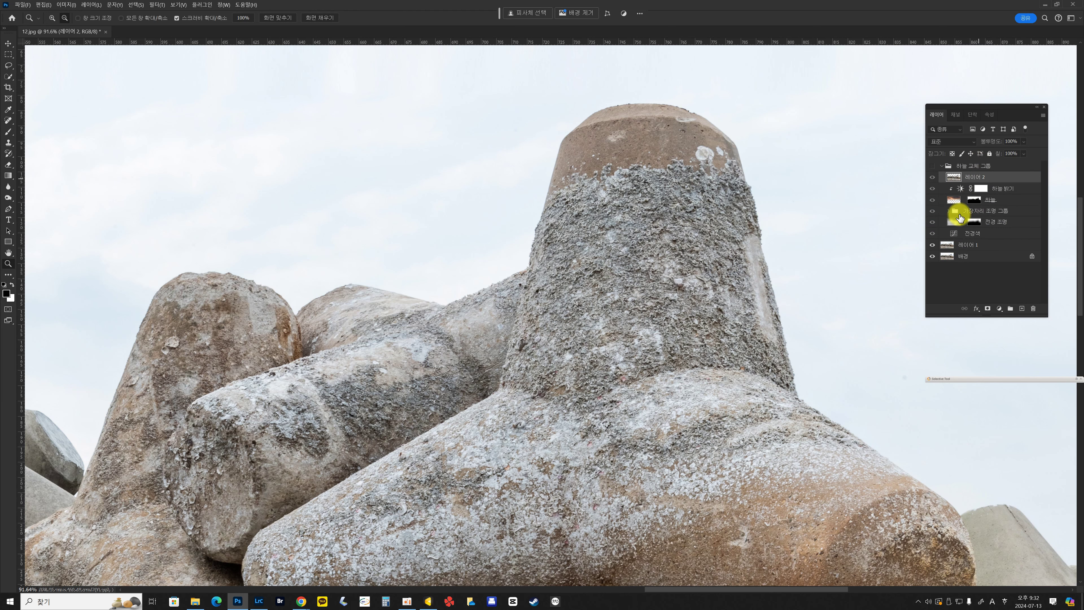
key(ctrl+z)
click(935, 168)
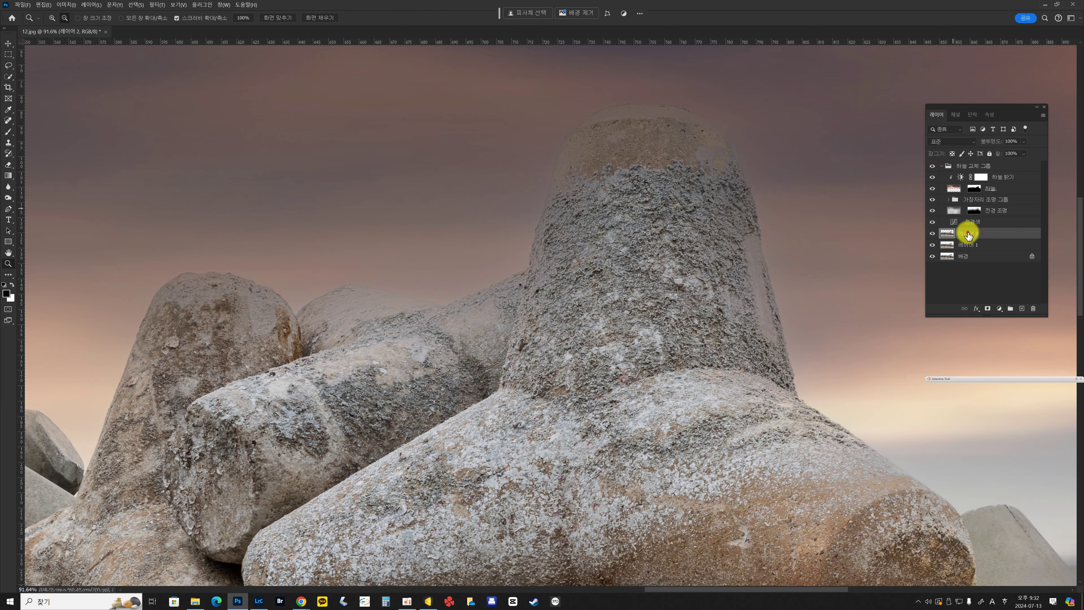
drag(968, 234, 963, 162)
click(942, 165)
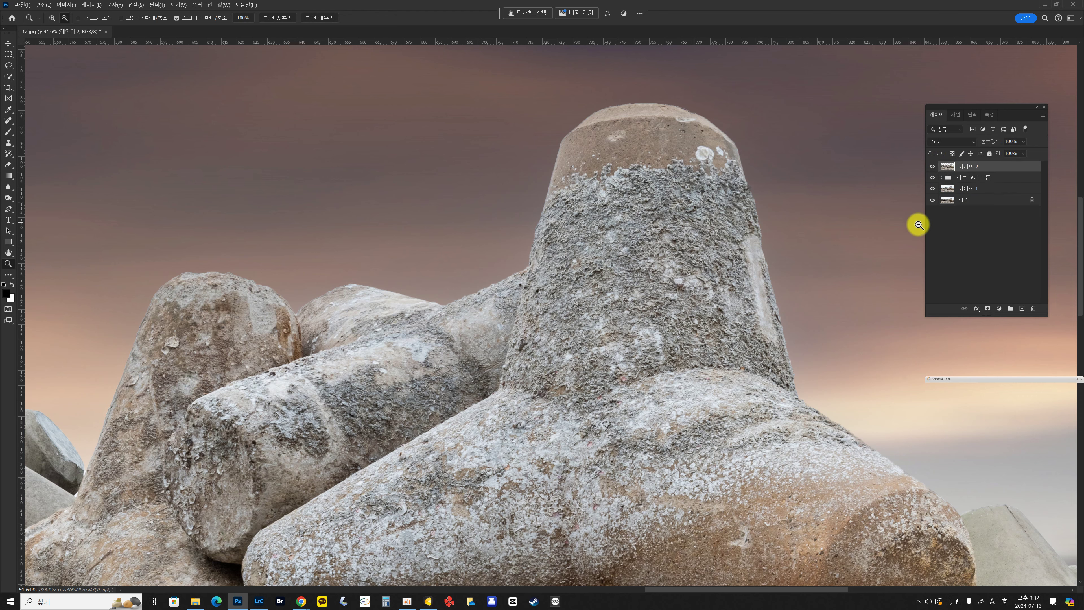
Step: Toggle the cutout layer and sky replacement group off and on to compare the whole panorama with and without them
alt+click(686, 244)
drag(686, 244, 697, 265)
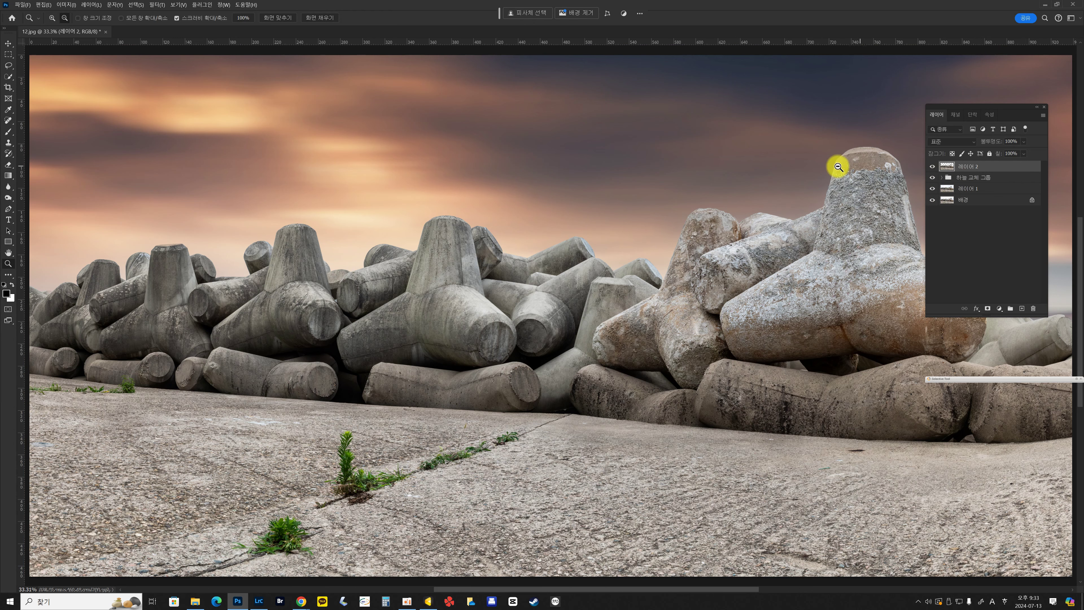
click(934, 166)
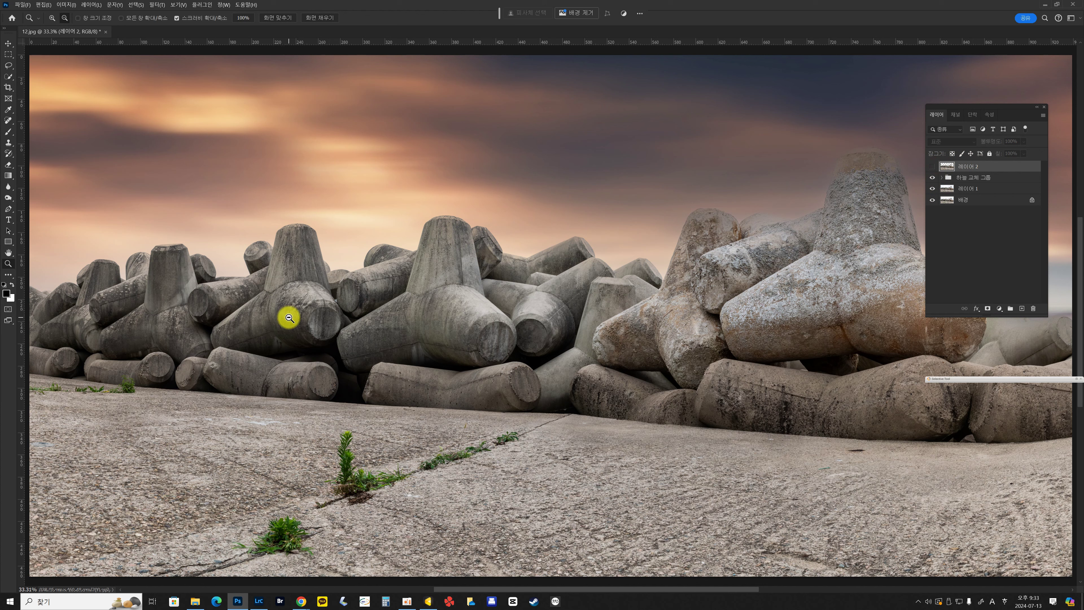
click(934, 189)
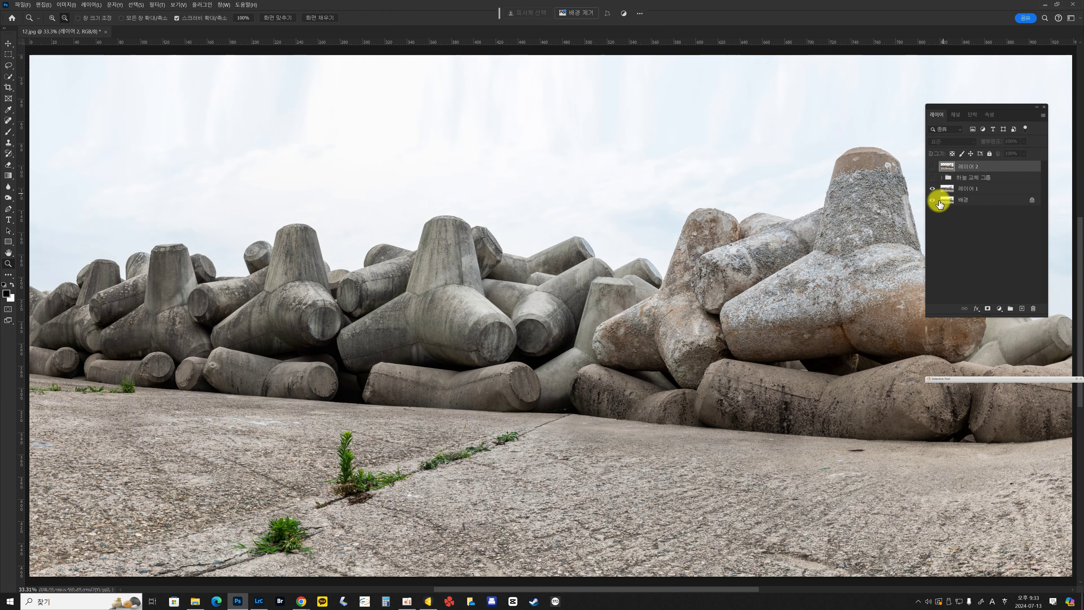
click(932, 181)
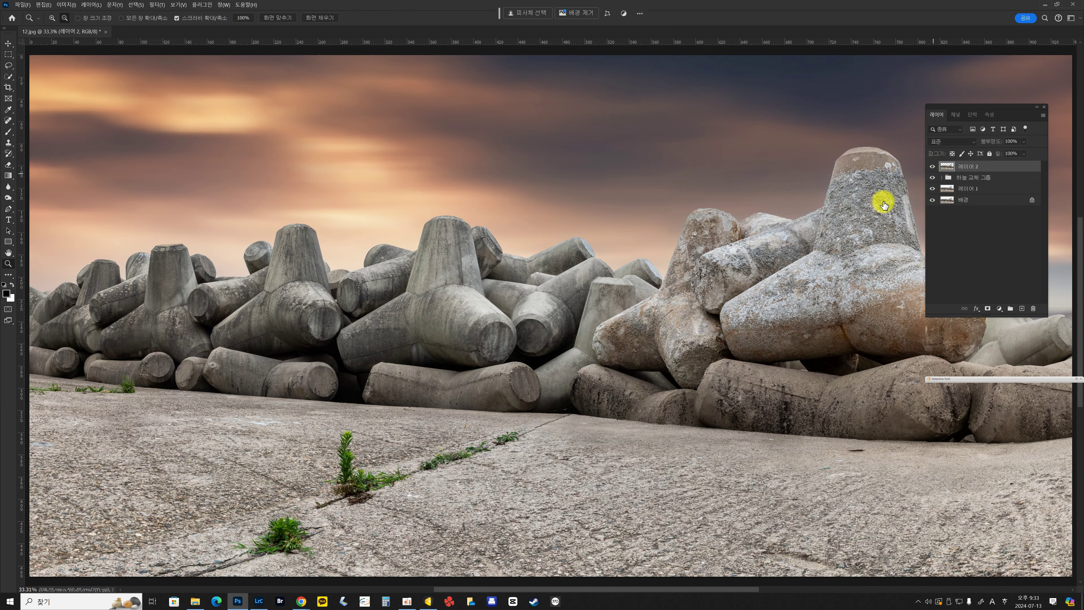
Step: Examine the tetrapod edges against the new sky up close, from one end of the panorama to the other
scroll(313, 277, up, 8)
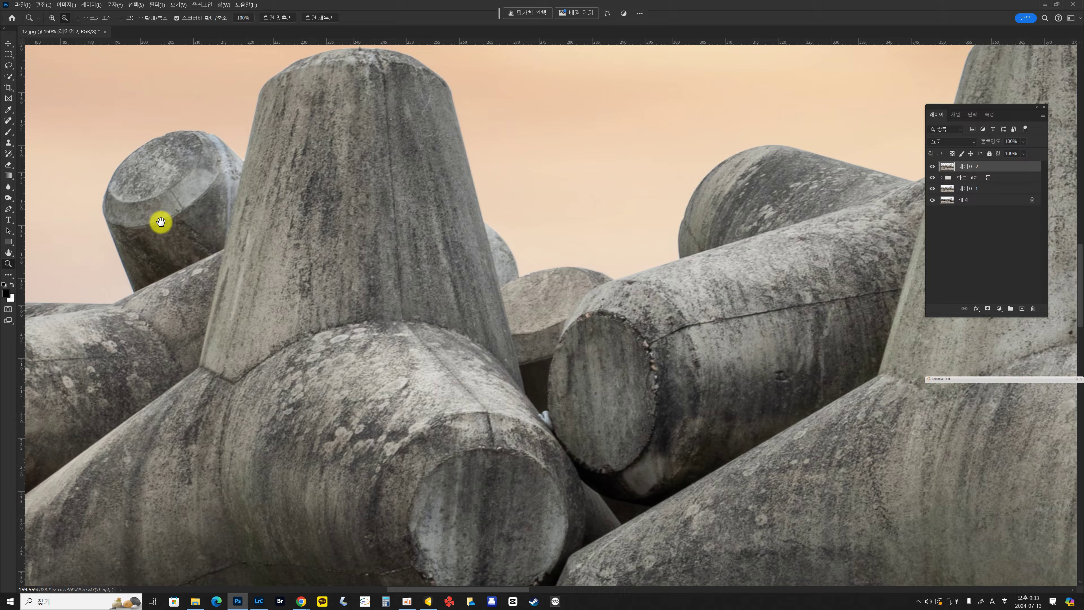
drag(160, 222, 742, 216)
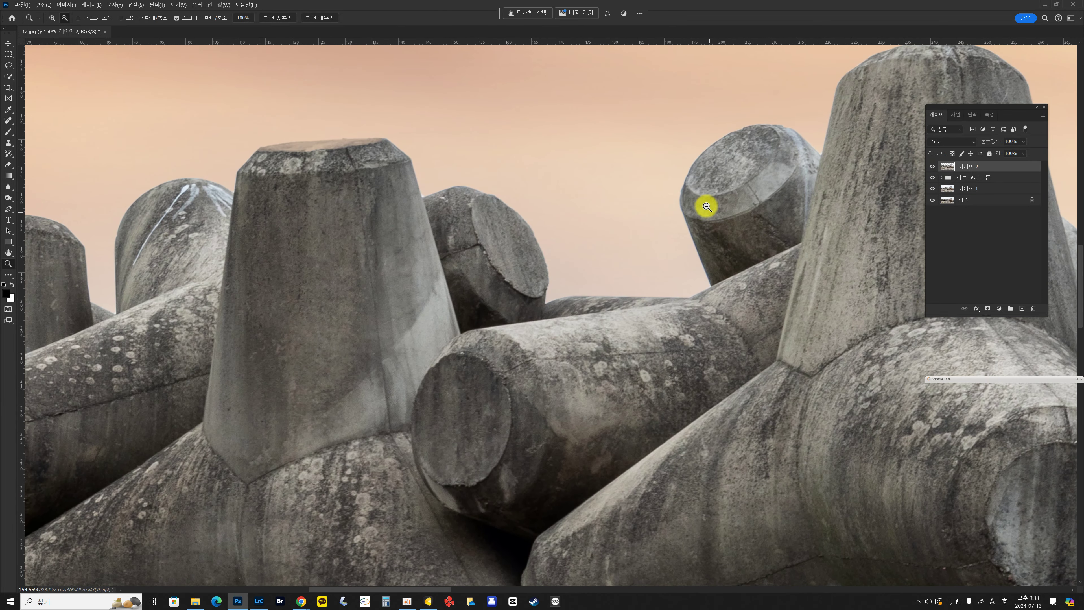
mouse_move(173, 271)
mouse_down()
mouse_move(521, 250)
mouse_move(752, 174)
mouse_up()
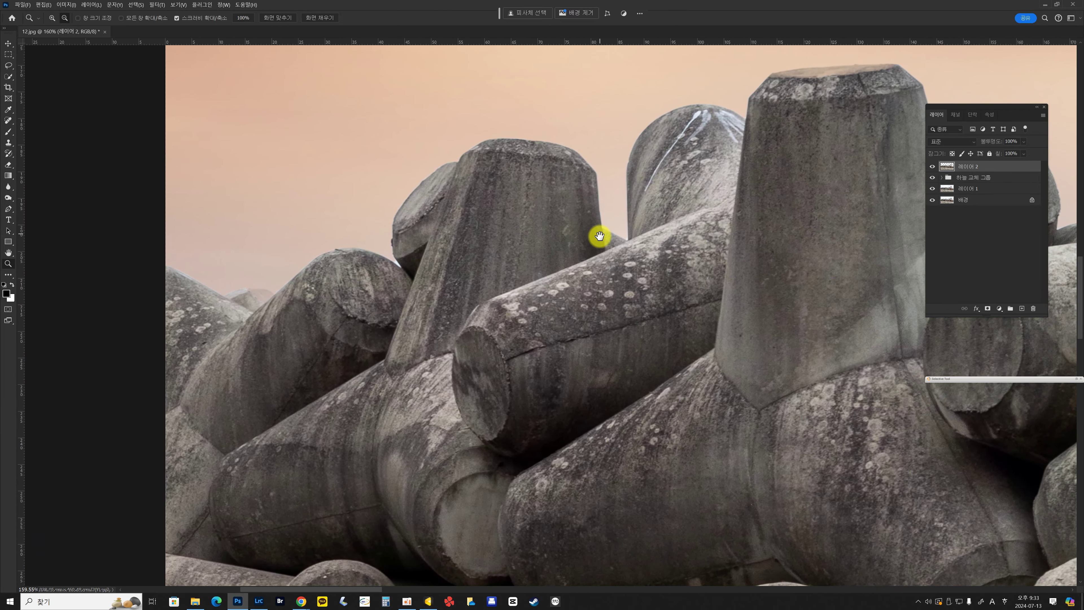
drag(599, 235, 409, 274)
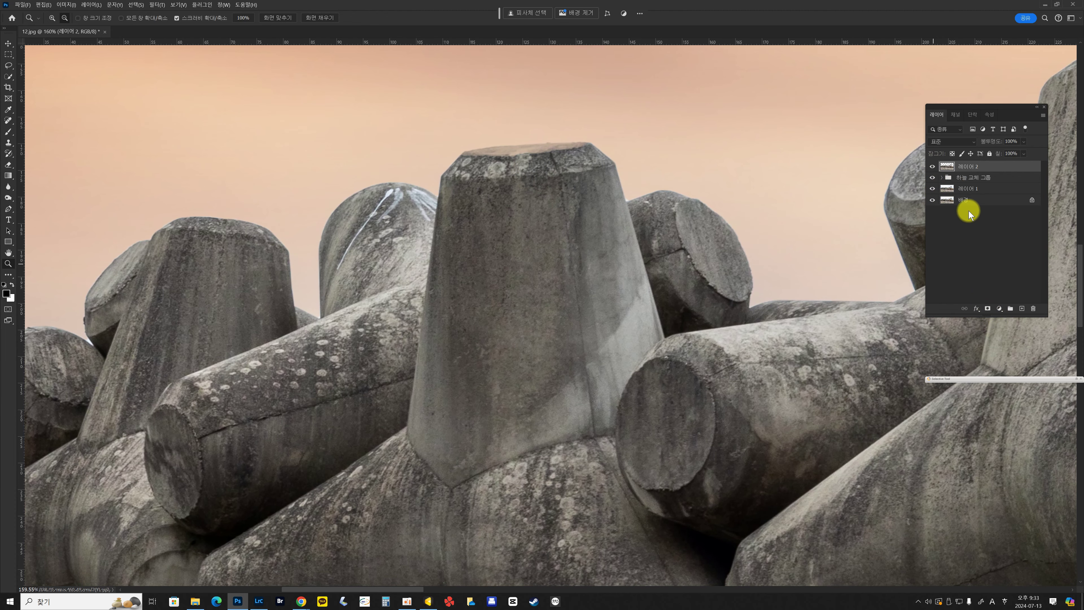
drag(762, 214, 423, 254)
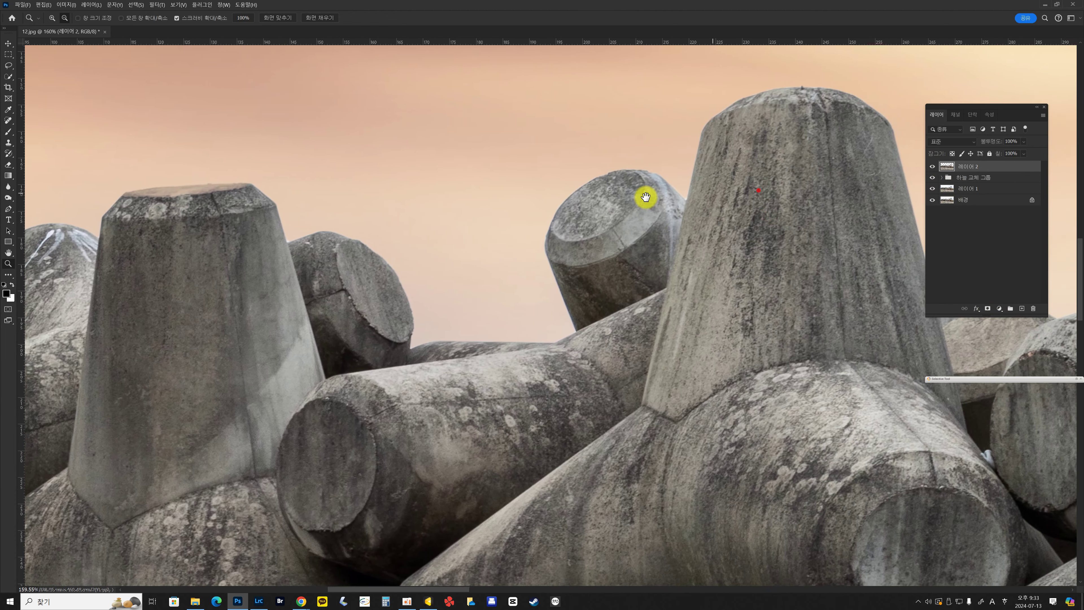
drag(646, 199, 339, 235)
drag(546, 269, 376, 283)
drag(641, 273, 261, 274)
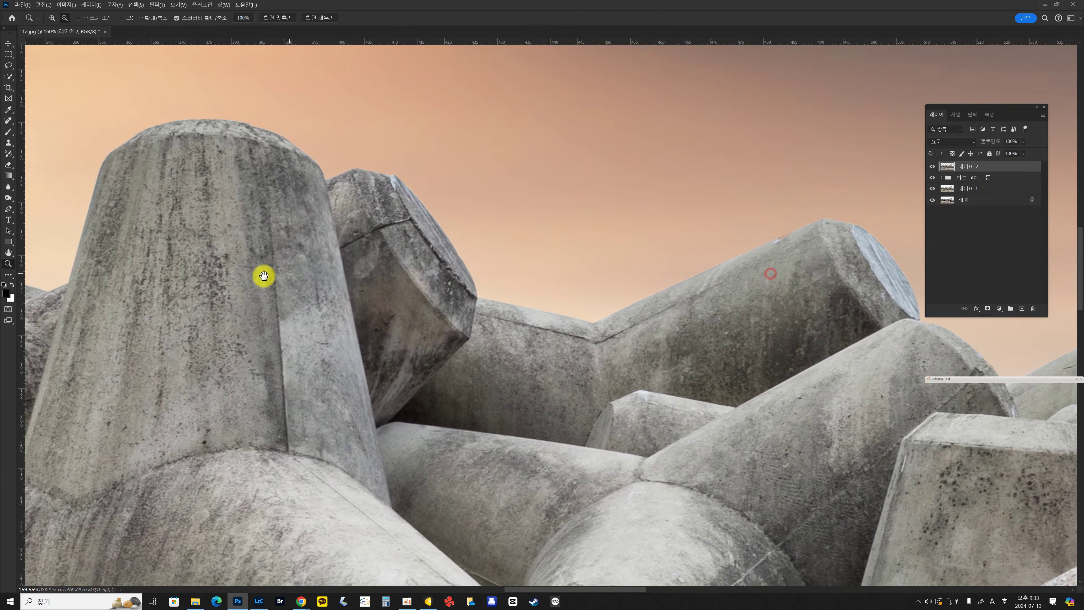
drag(641, 287, 325, 300)
drag(746, 281, 362, 336)
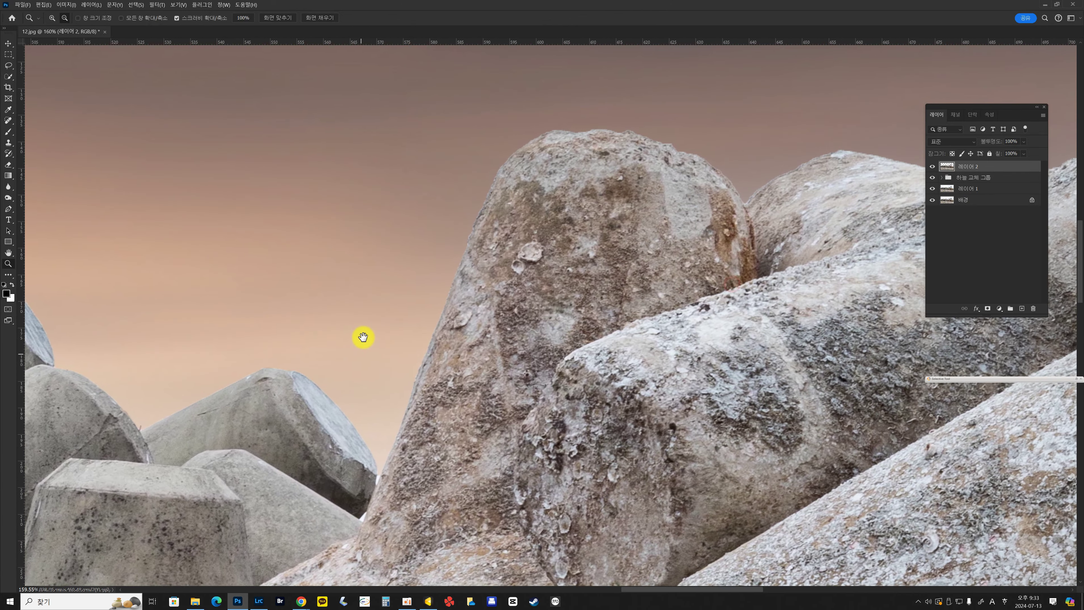
drag(770, 235, 344, 280)
drag(729, 251, 516, 444)
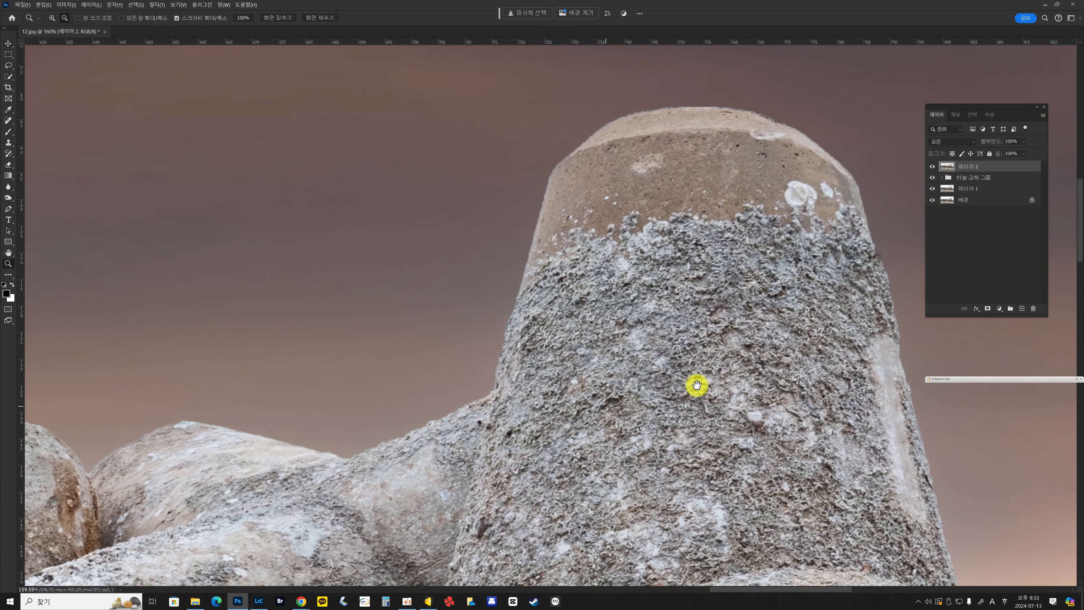
drag(697, 383, 358, 138)
drag(550, 255, 533, 259)
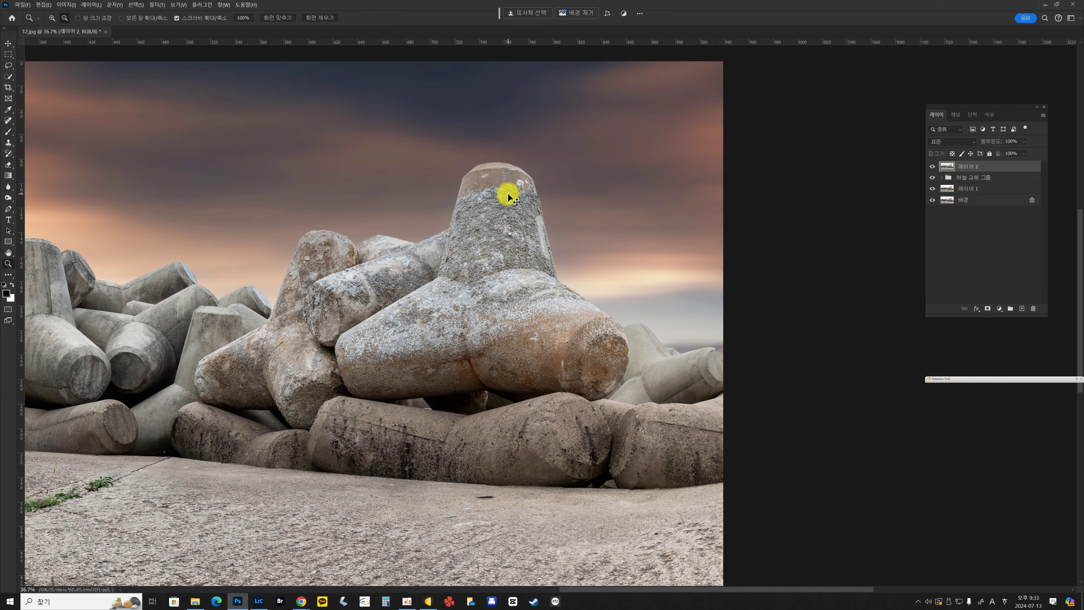
Step: Stamp all visible layers into a new layer above the cutout, and duplicate that merged layer
key(ctrl+o)
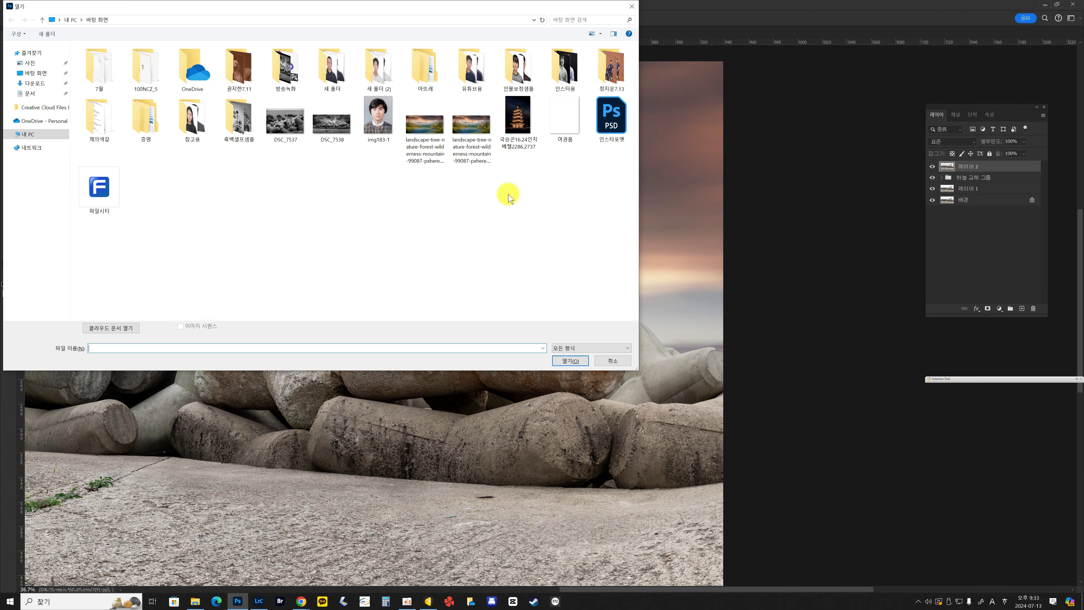
click(610, 361)
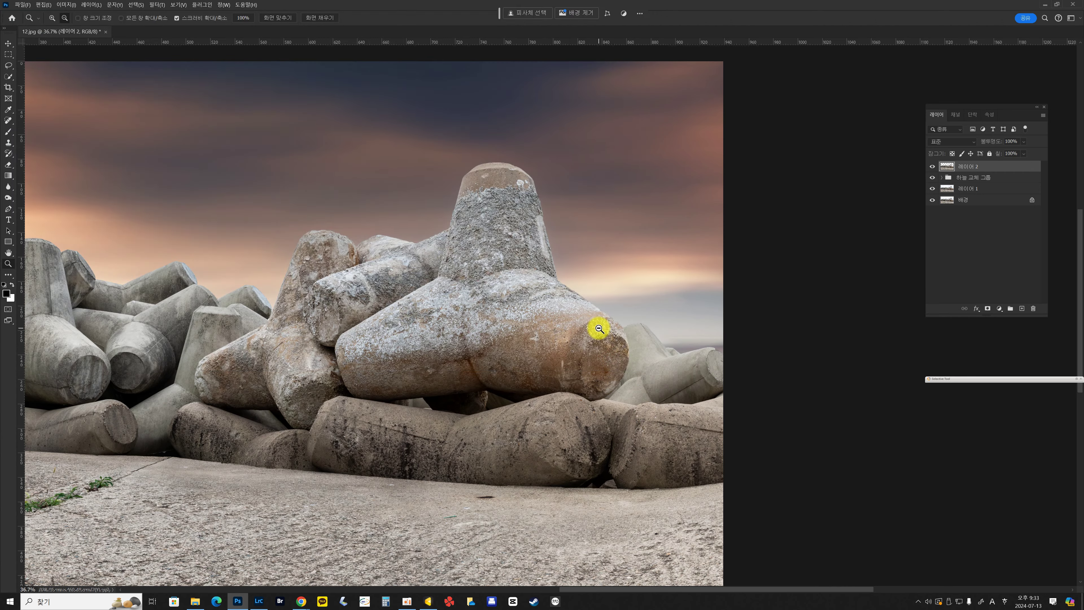
key(ctrl+0)
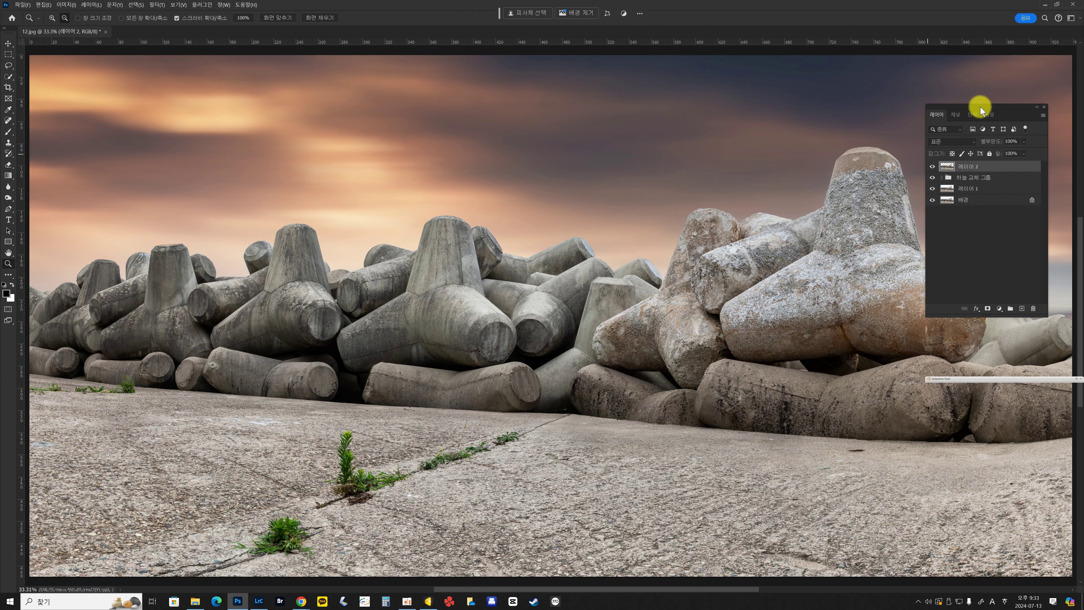
drag(978, 108, 980, 284)
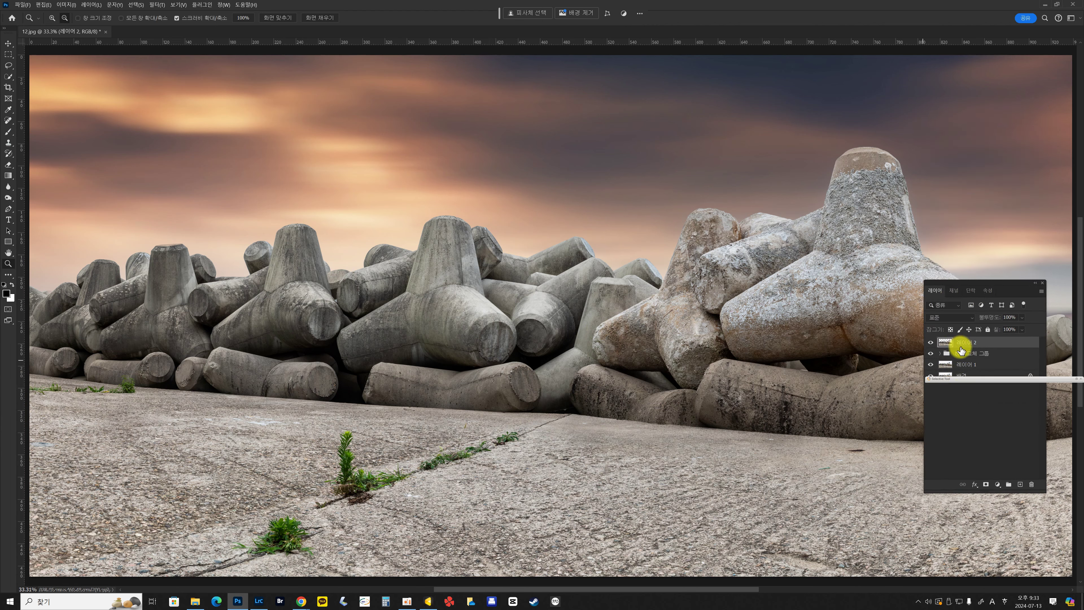
key(ctrl+shift+alt+e)
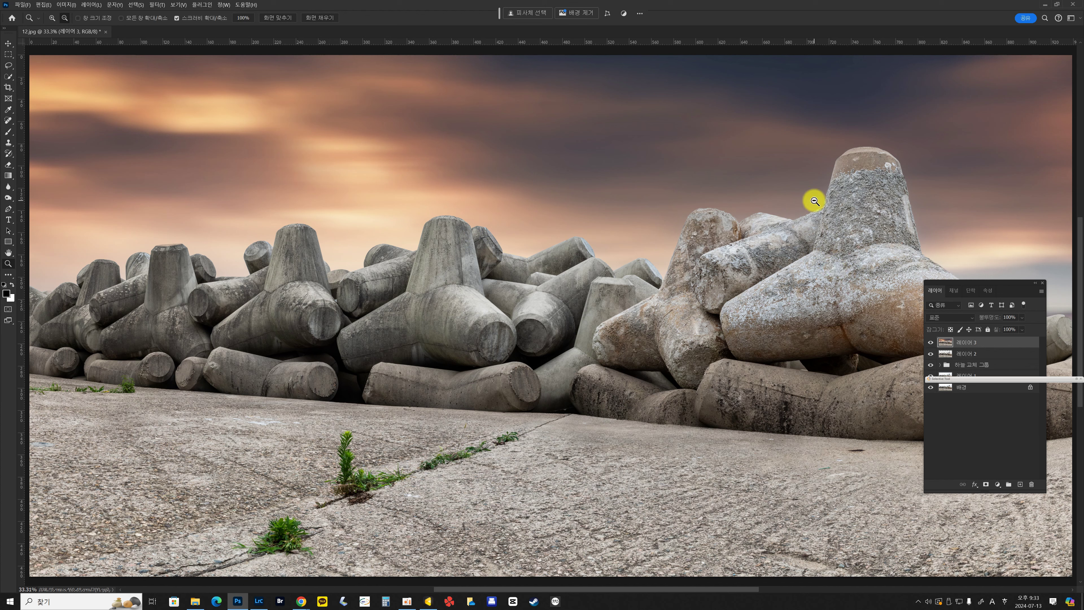
key(ctrl+j)
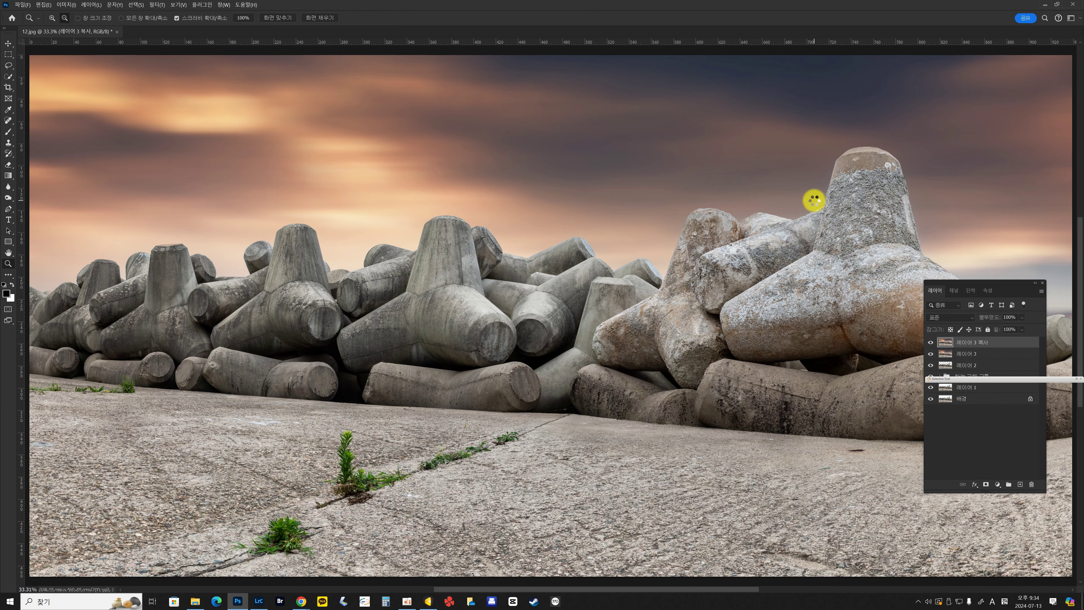
Step: Open the duplicated merged layer in the Camera Raw filter and widen its window for a larger preview
key(ctrl+shift+a)
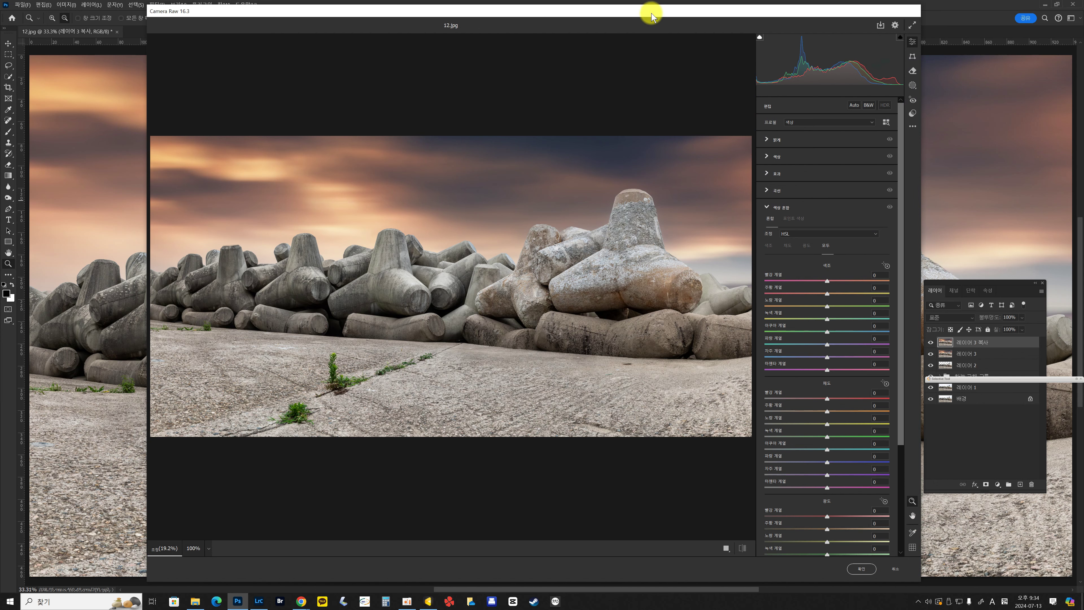
drag(653, 12, 568, 14)
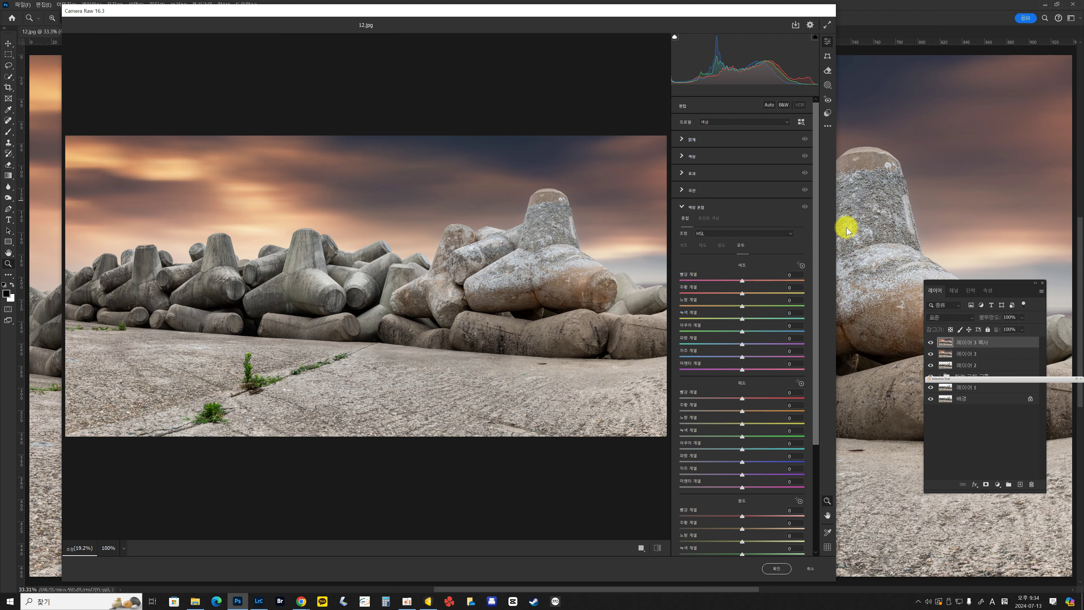
drag(835, 229, 982, 232)
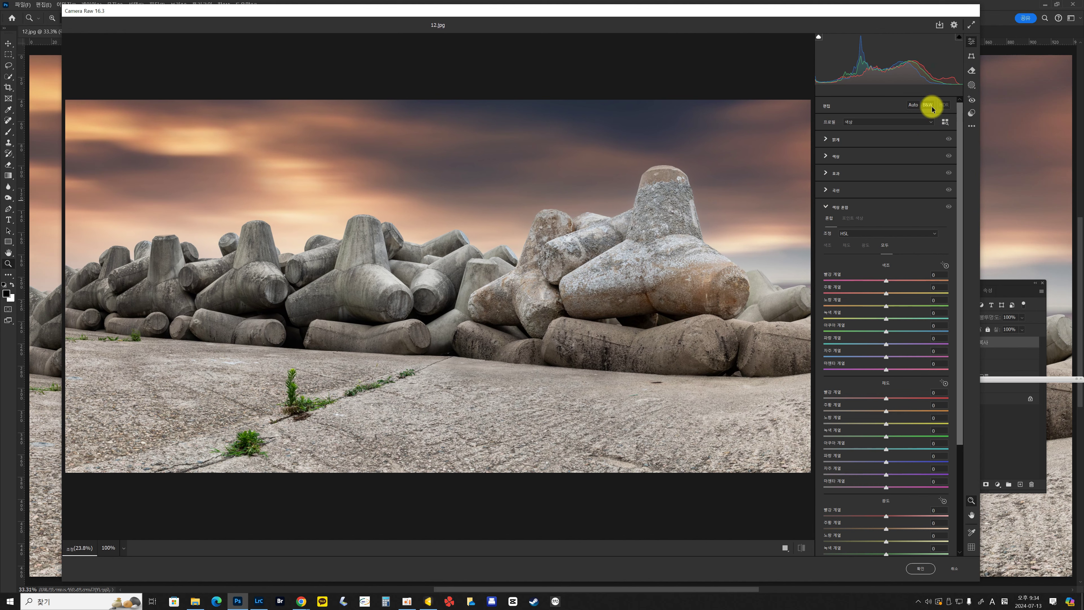
Step: Convert the panorama to black and white and set its overall Contrast to +36
click(931, 107)
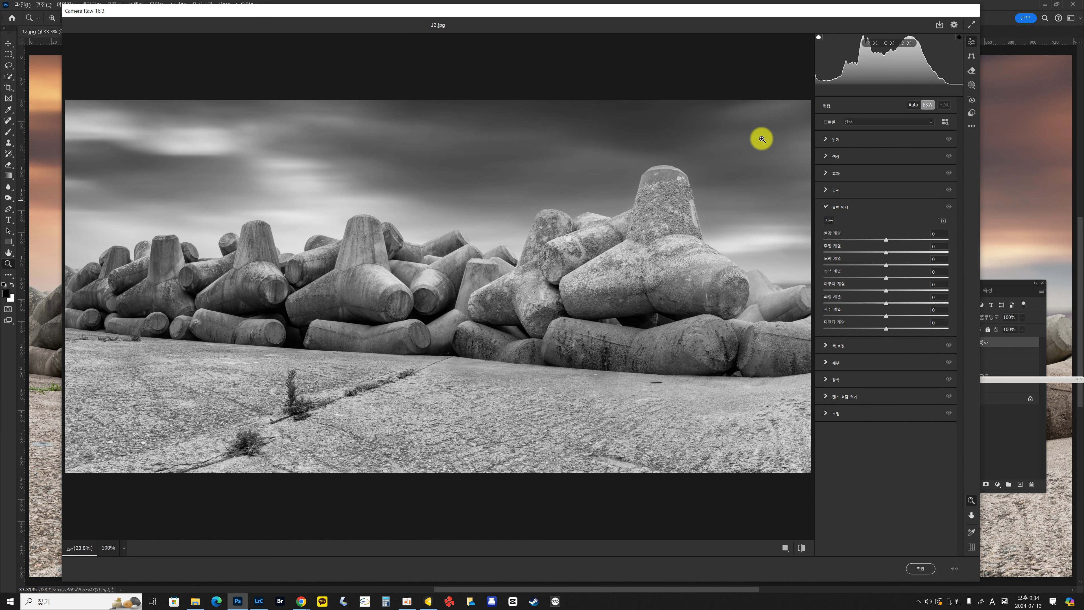
click(833, 139)
click(907, 170)
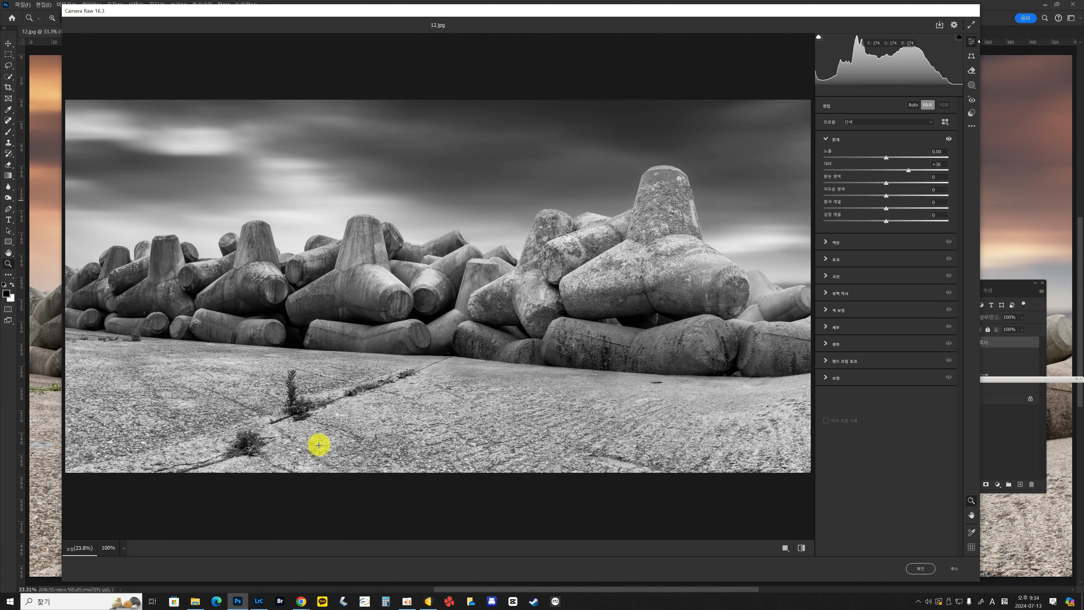
Step: Add a linear gradient mask rising from below the concrete ground to mid-height on the tetrapods, and hide its overlay
key(g)
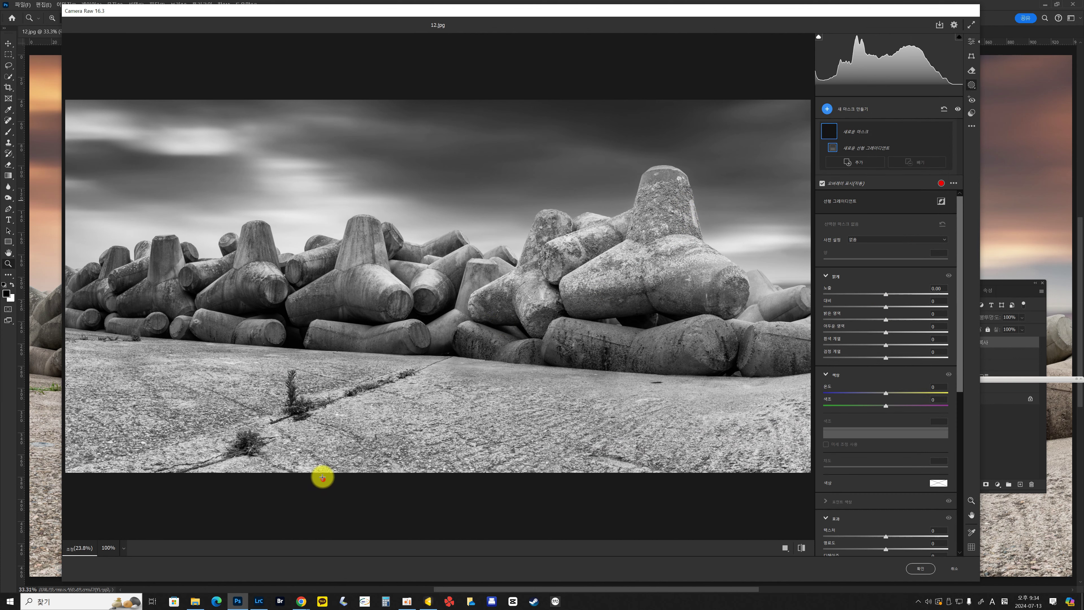
mouse_move(322, 478)
mouse_down()
mouse_move(341, 284)
mouse_move(333, 259)
mouse_up()
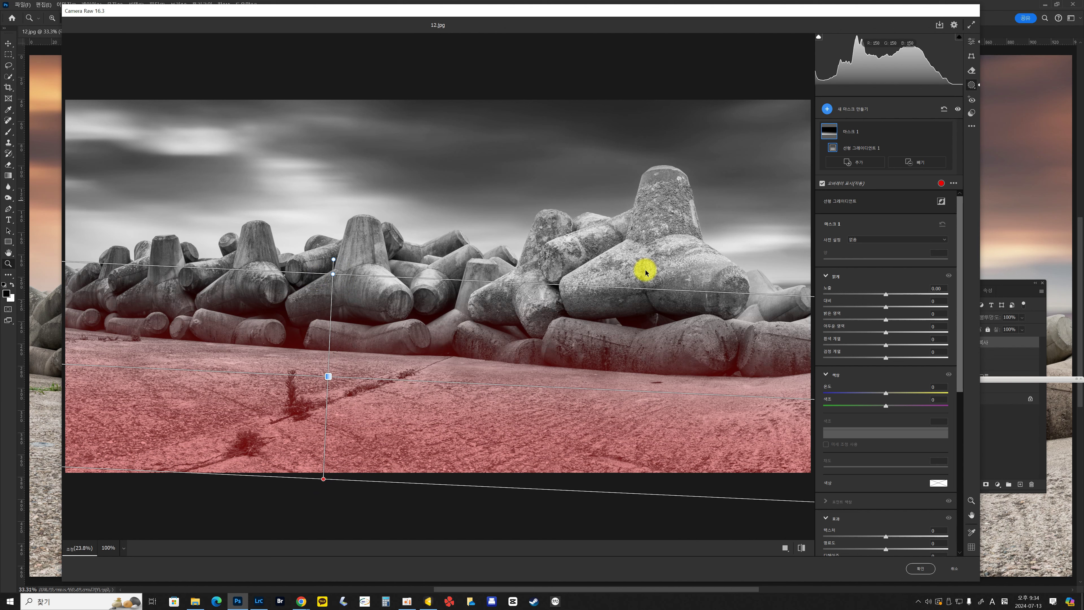
key(y)
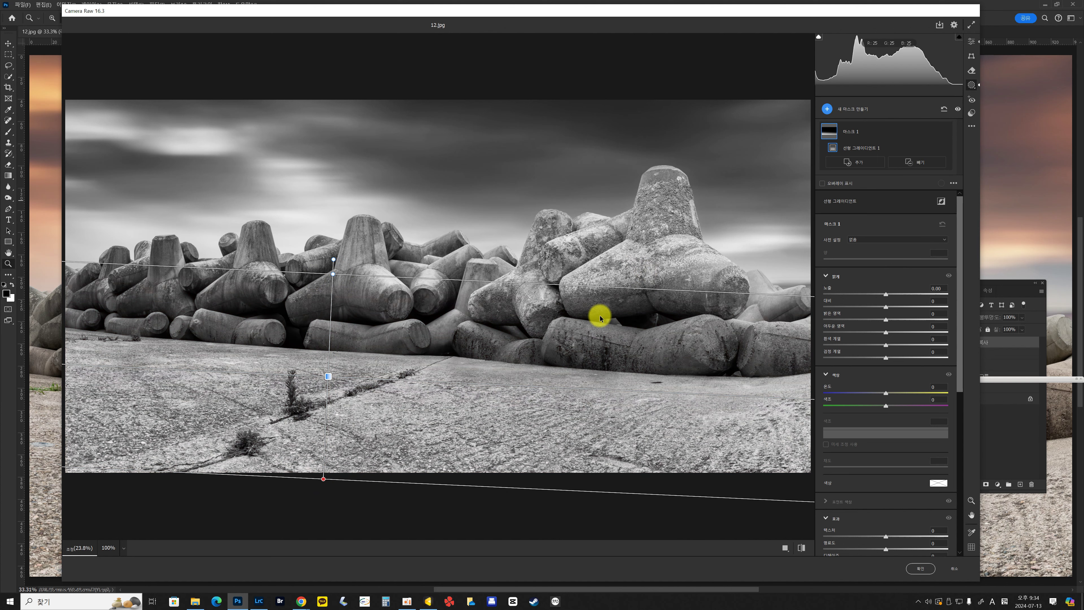
Step: Darken the ground gradient mask with Exposure -0.70 and set its Clarity to +26
click(823, 183)
click(823, 183)
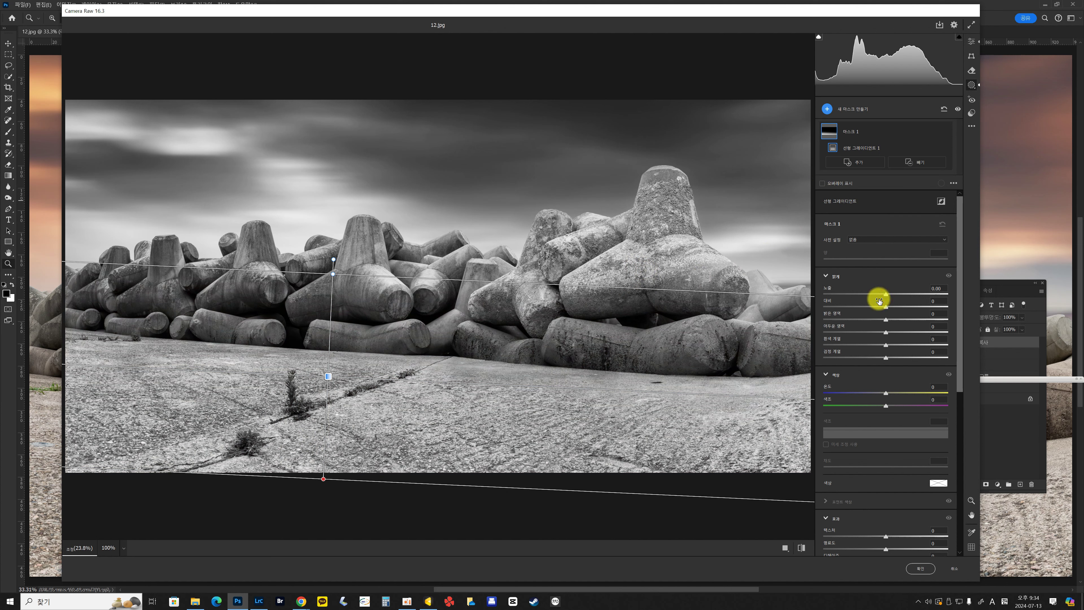
drag(884, 293, 876, 293)
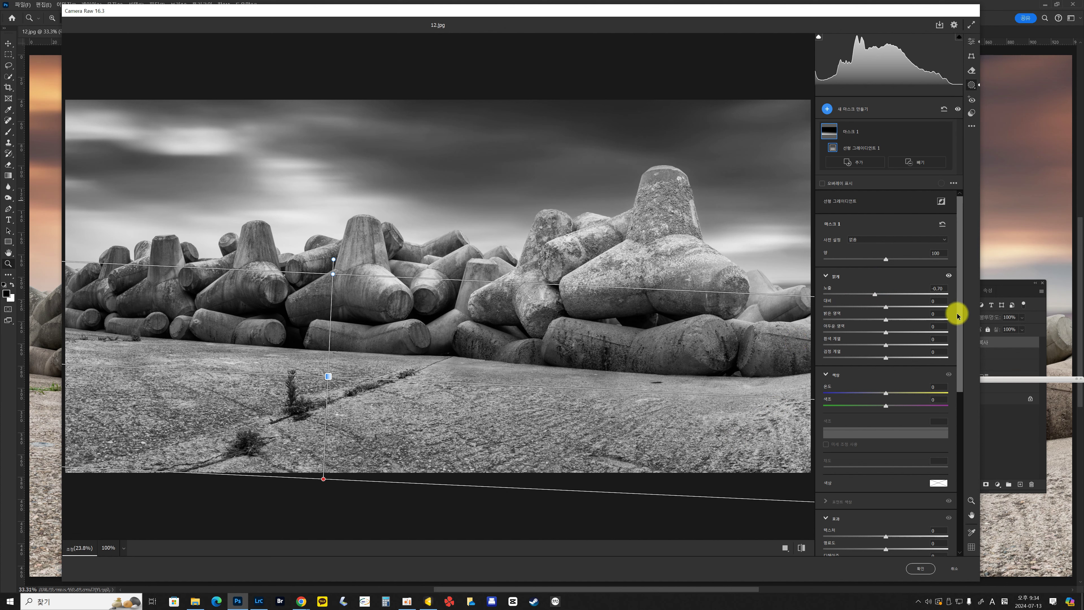
drag(961, 323, 948, 417)
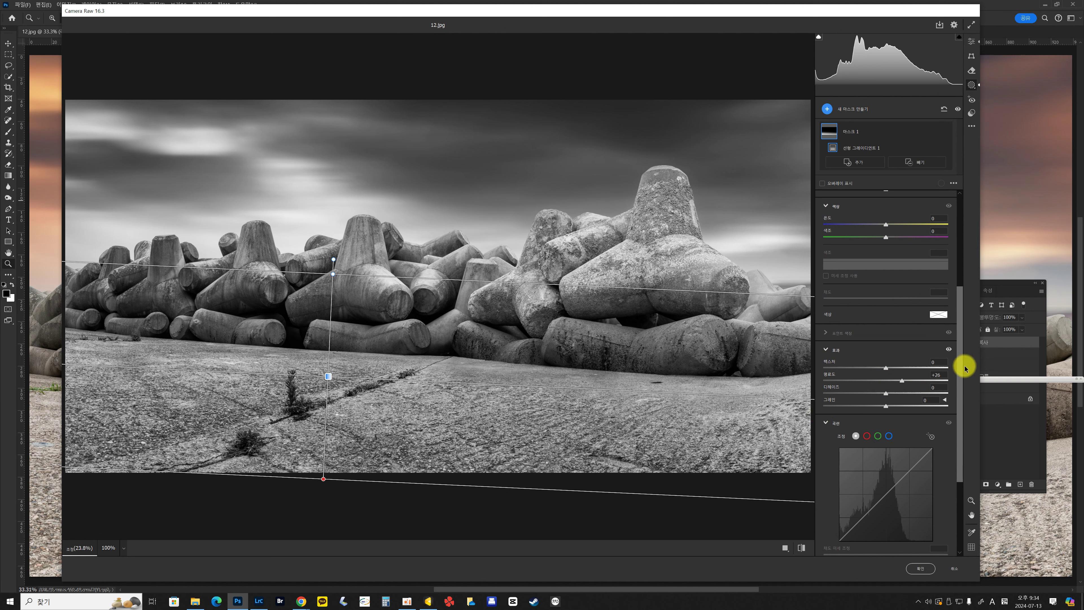
Step: Return to the global edit settings and set the whole image's Clarity to +27
click(972, 43)
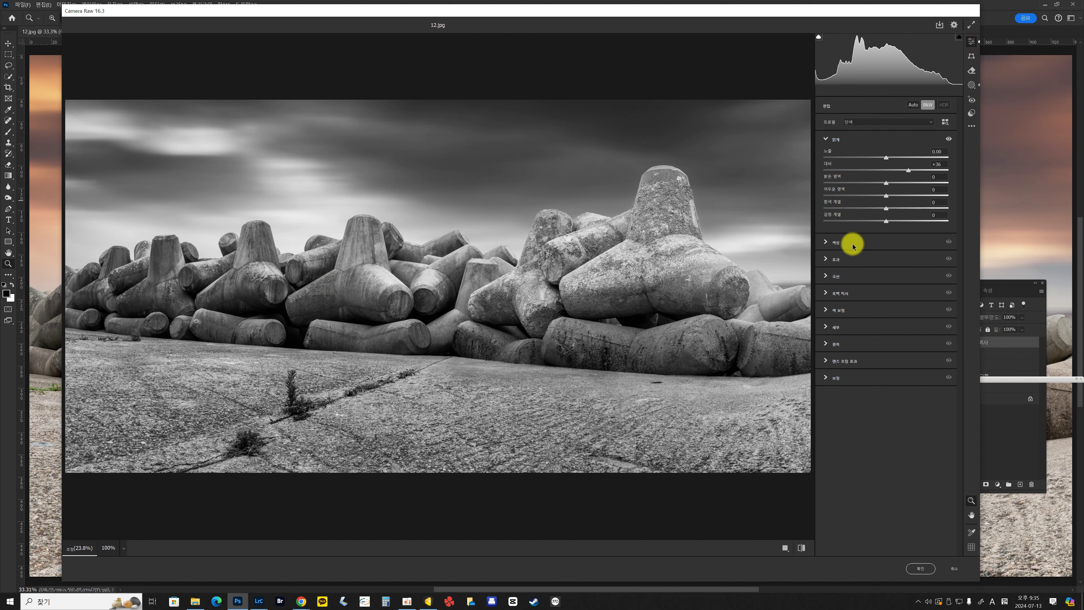
click(854, 259)
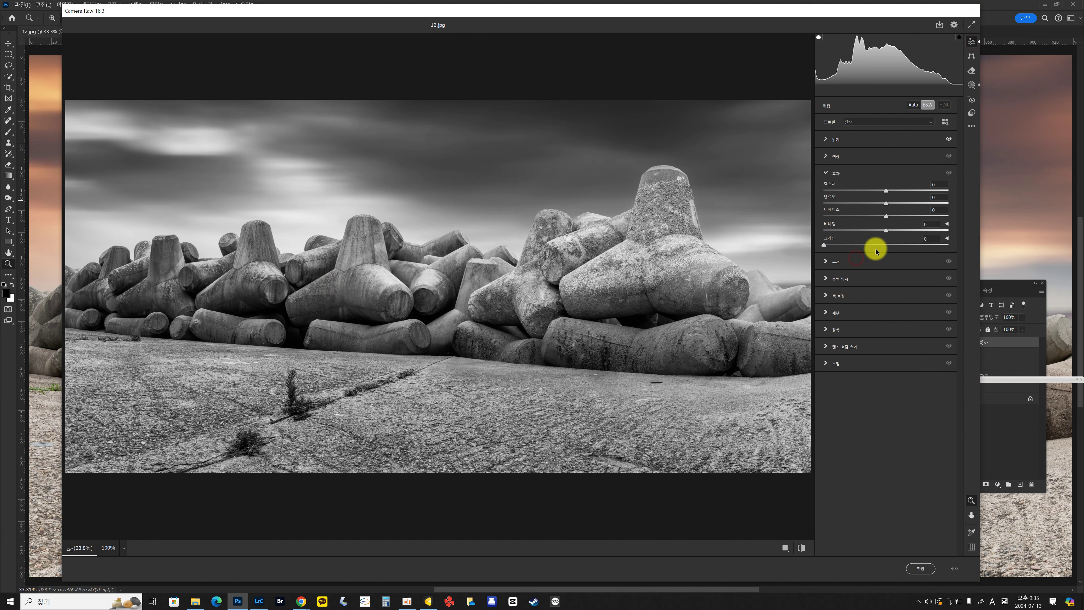
click(909, 202)
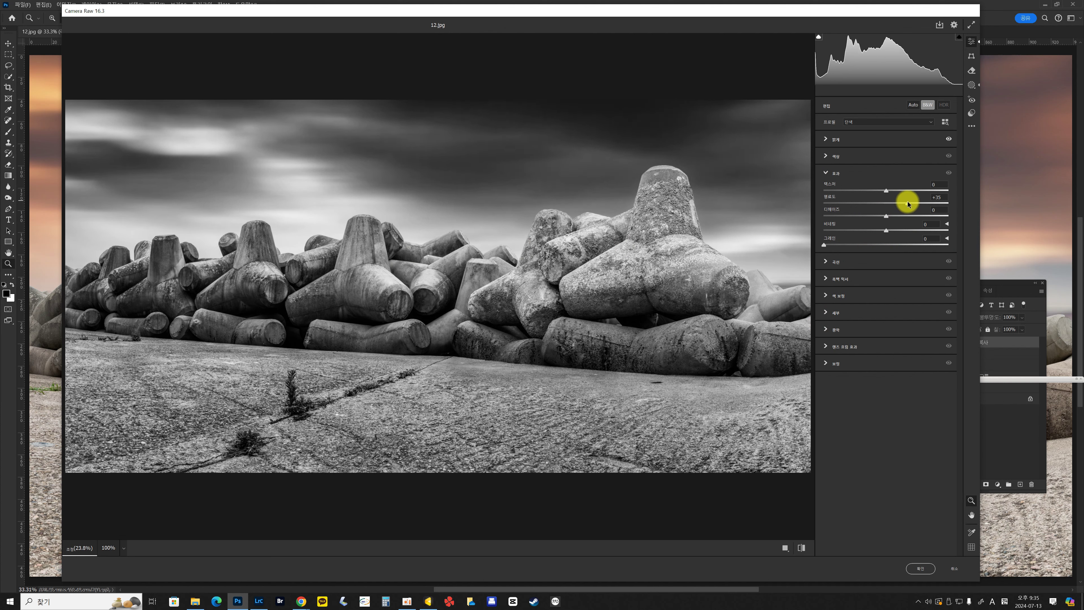
drag(905, 205, 902, 203)
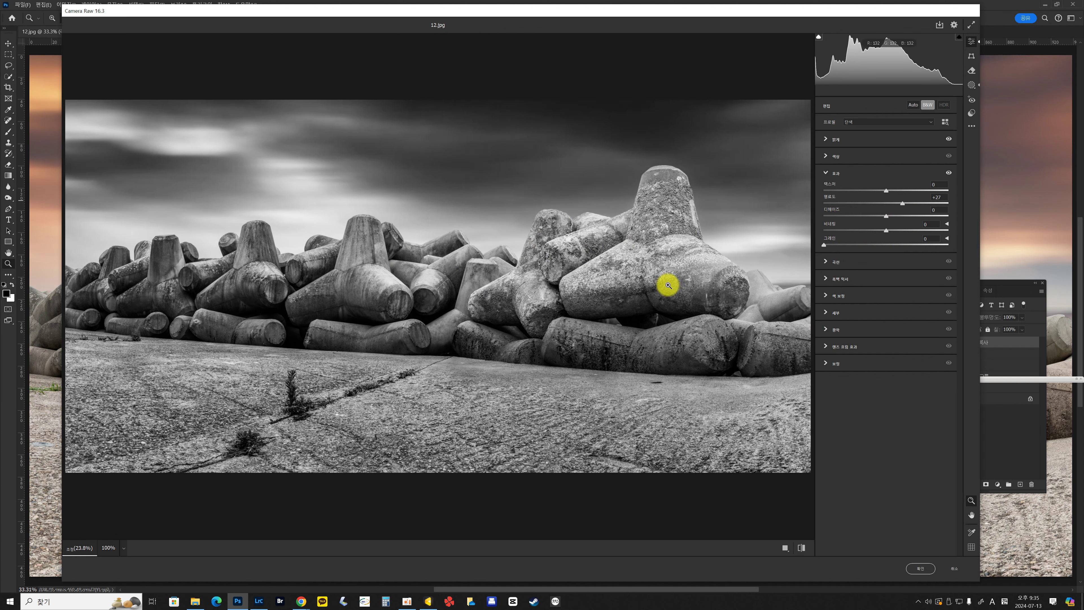
Step: Add a wide radial gradient mask around the tallest tetrapods and shift its centre slightly toward the ground
key(j)
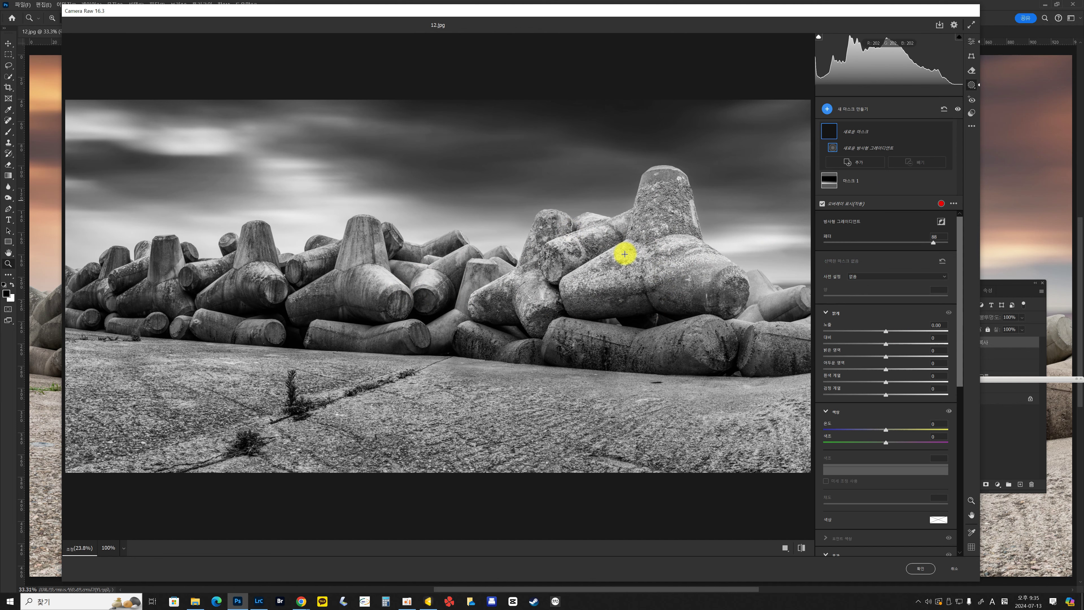
drag(625, 254, 813, 359)
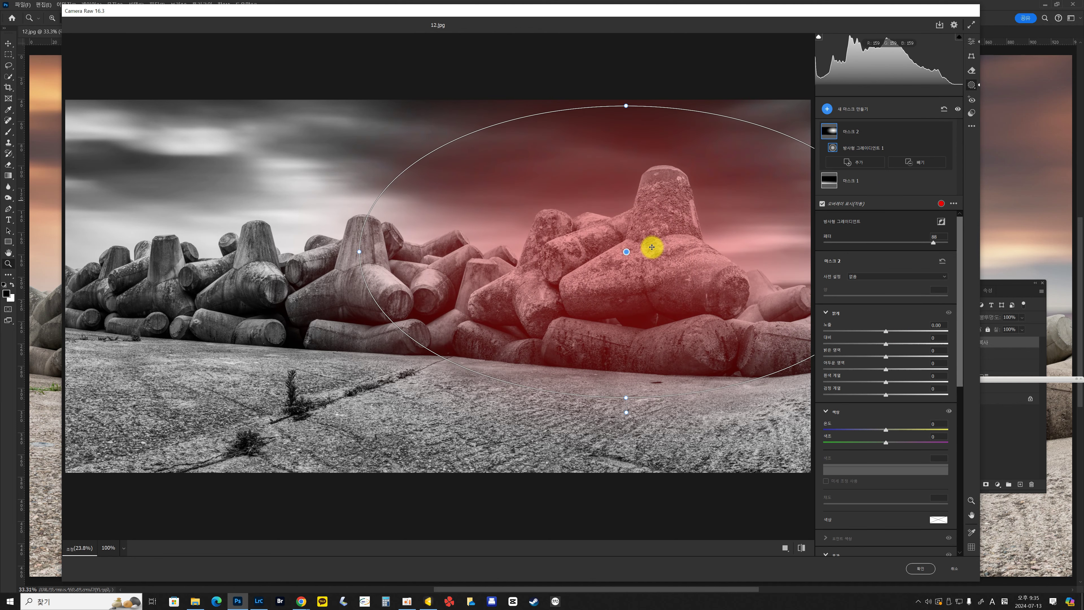
drag(626, 252, 619, 264)
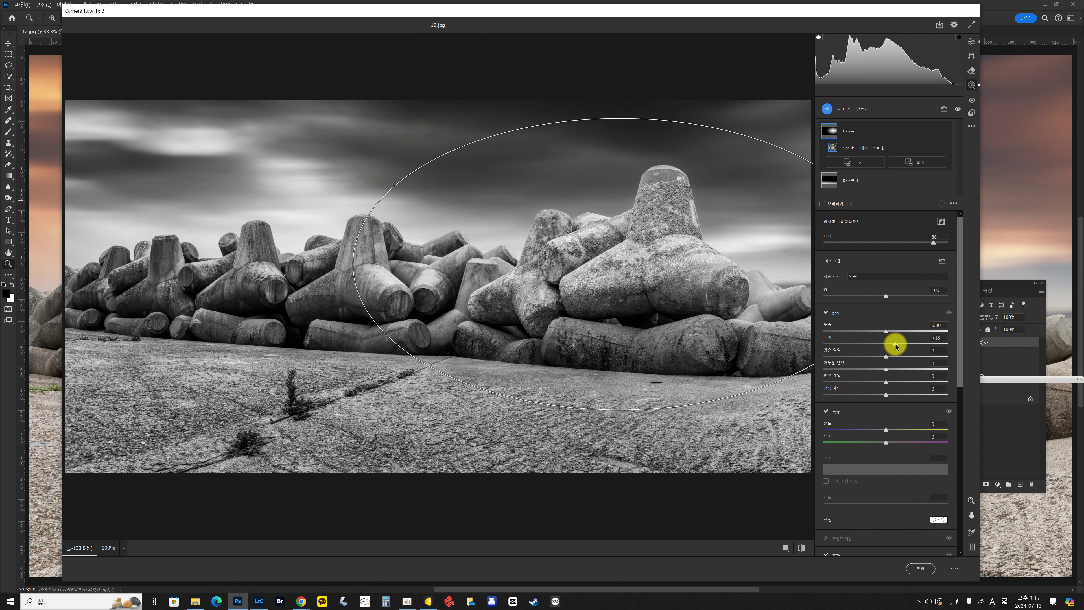
Step: Set the tallest tetrapods' radial mask to Exposure -0.15, Contrast +14 and Clarity +10
drag(896, 346, 883, 333)
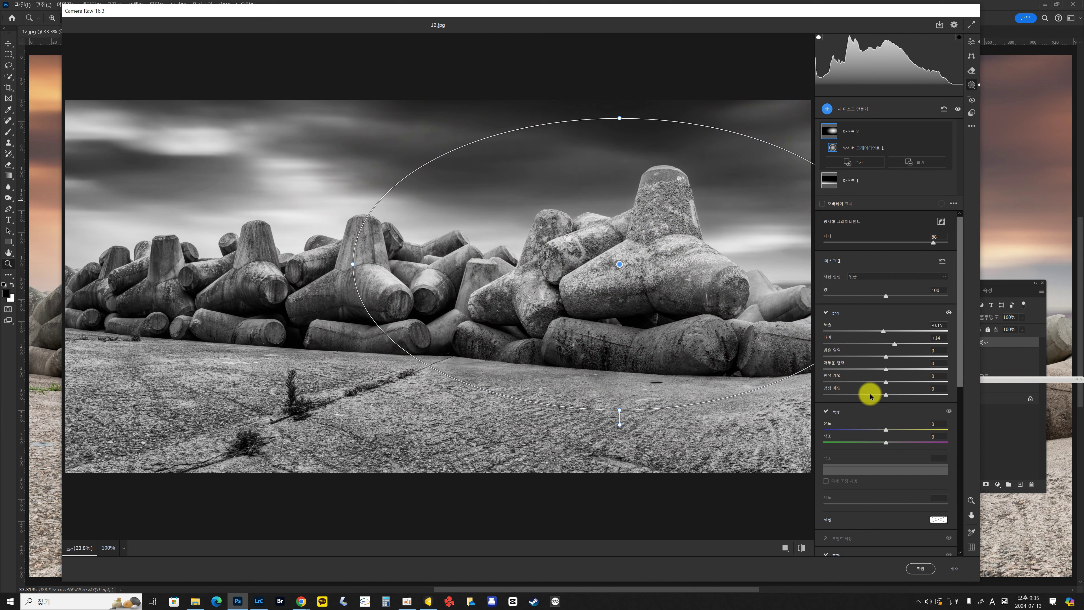
drag(956, 341, 955, 435)
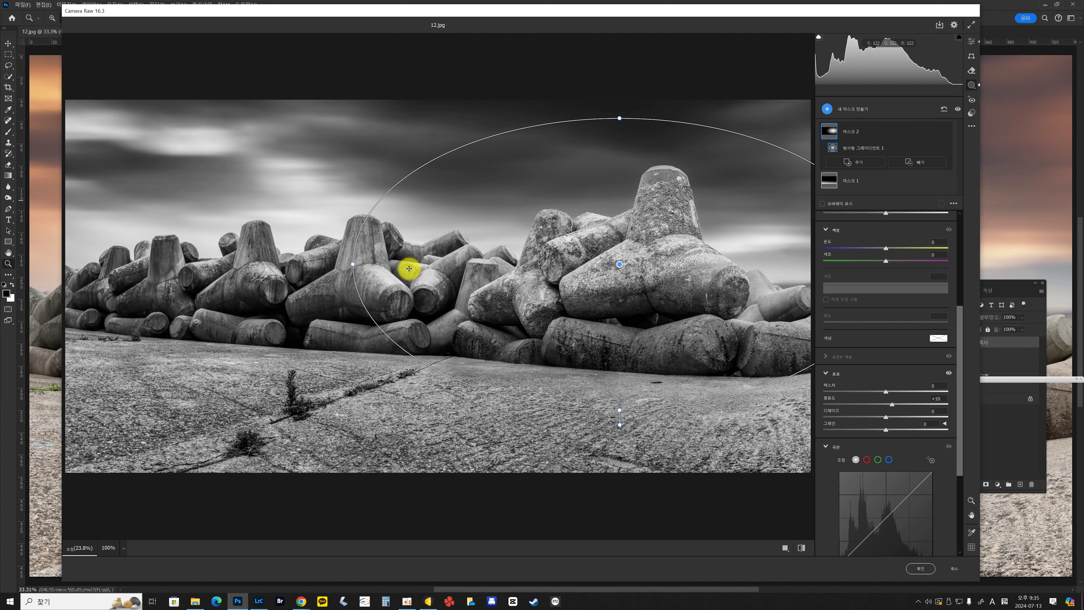
Step: Add a radial gradient mask larger than the image, centre it at the tetrapods' base, and invert it to cover the outer areas
key(shift+j)
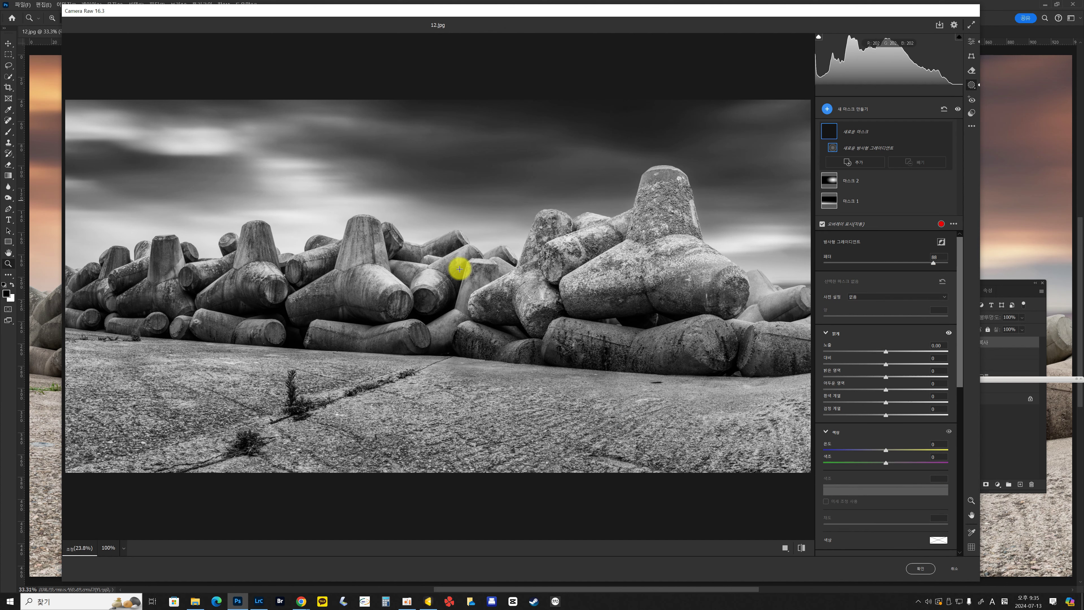
drag(444, 312, 883, 526)
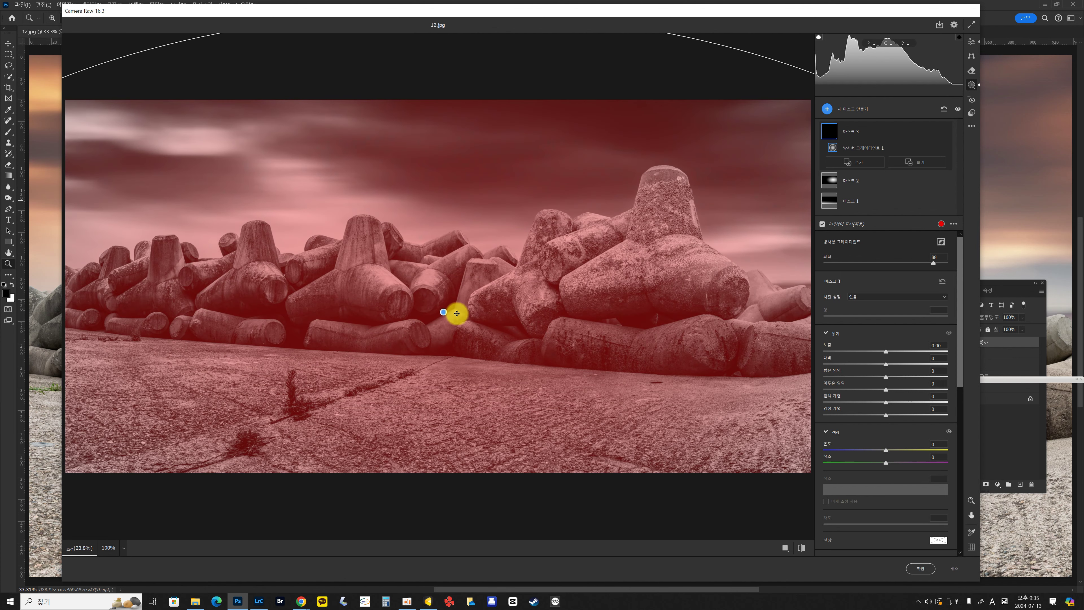
drag(443, 315, 523, 360)
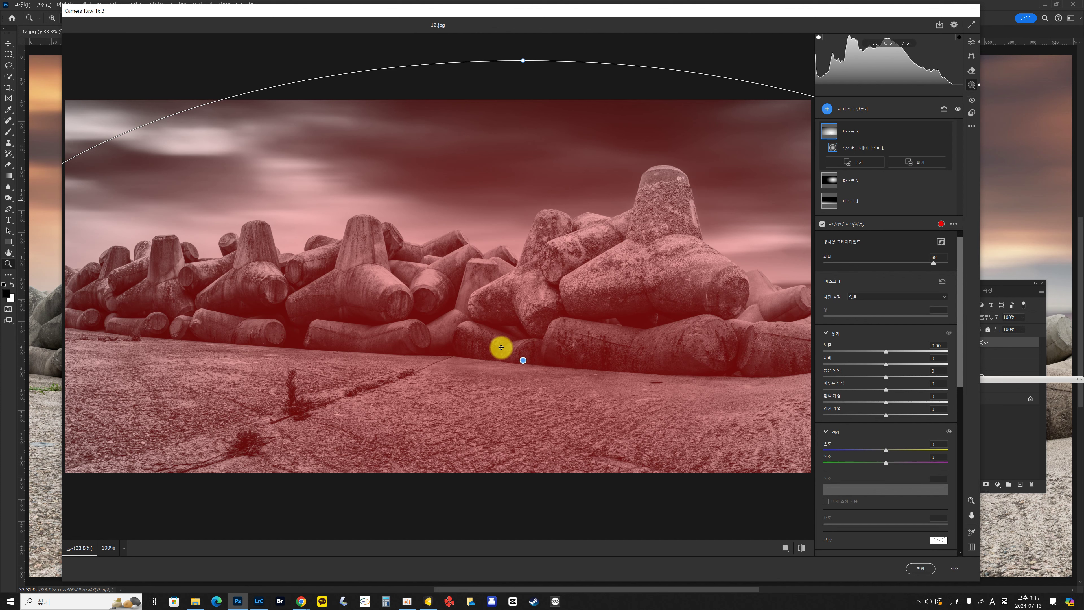
key(')
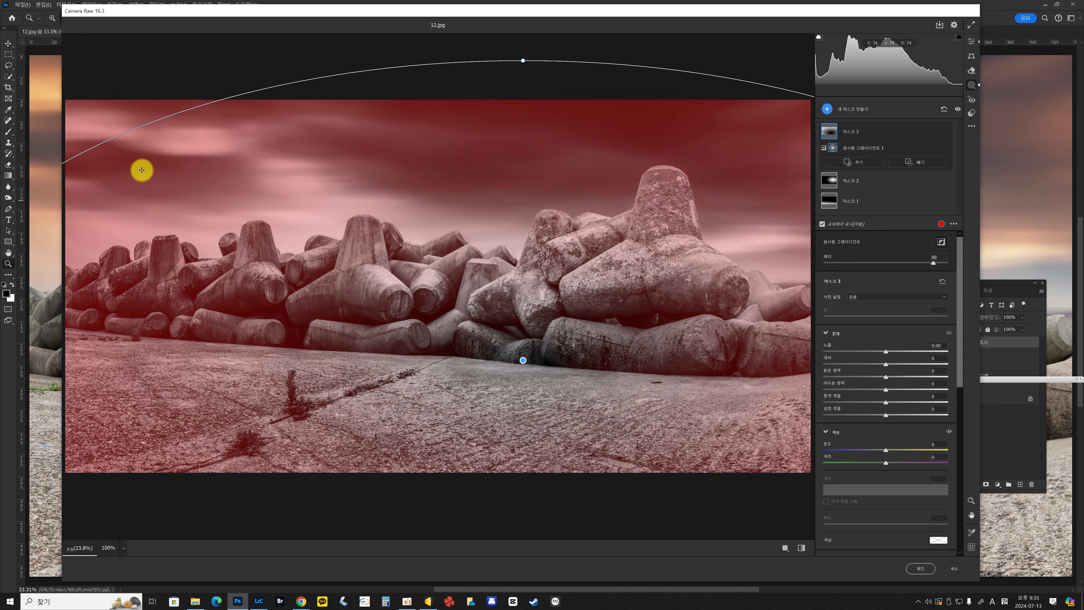
Step: Check the inverted radial mask's coverage with its overlay on and off, and set its Feather to 67
key(y)
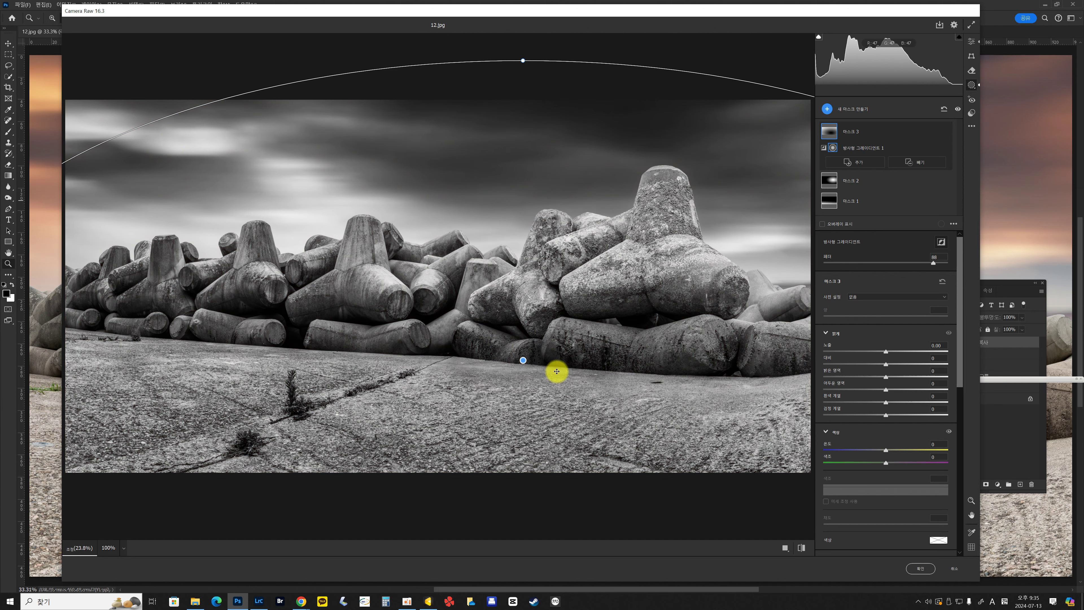
key(y)
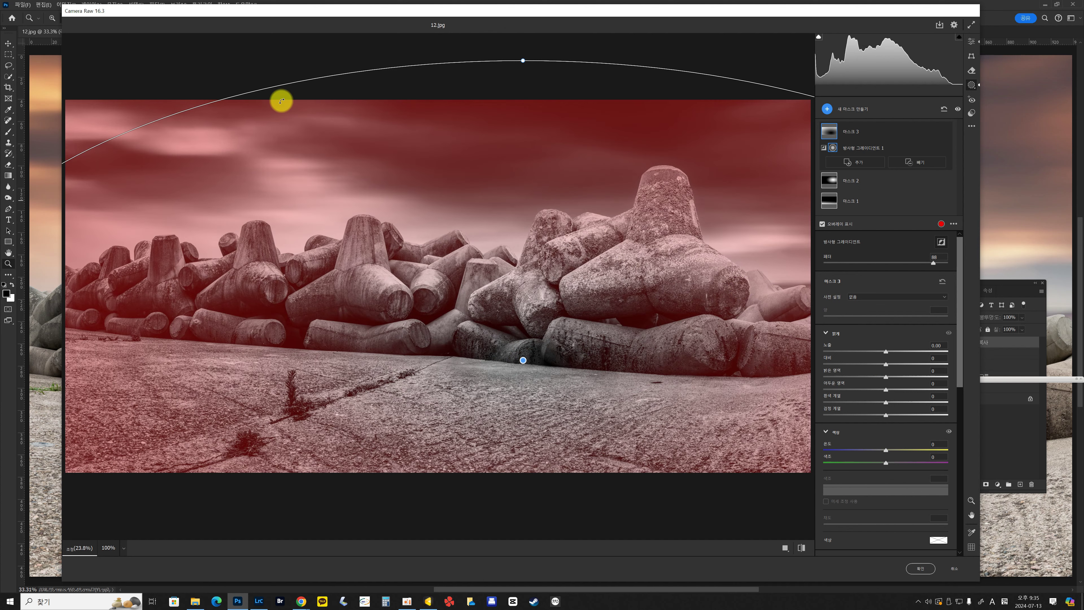
key(y)
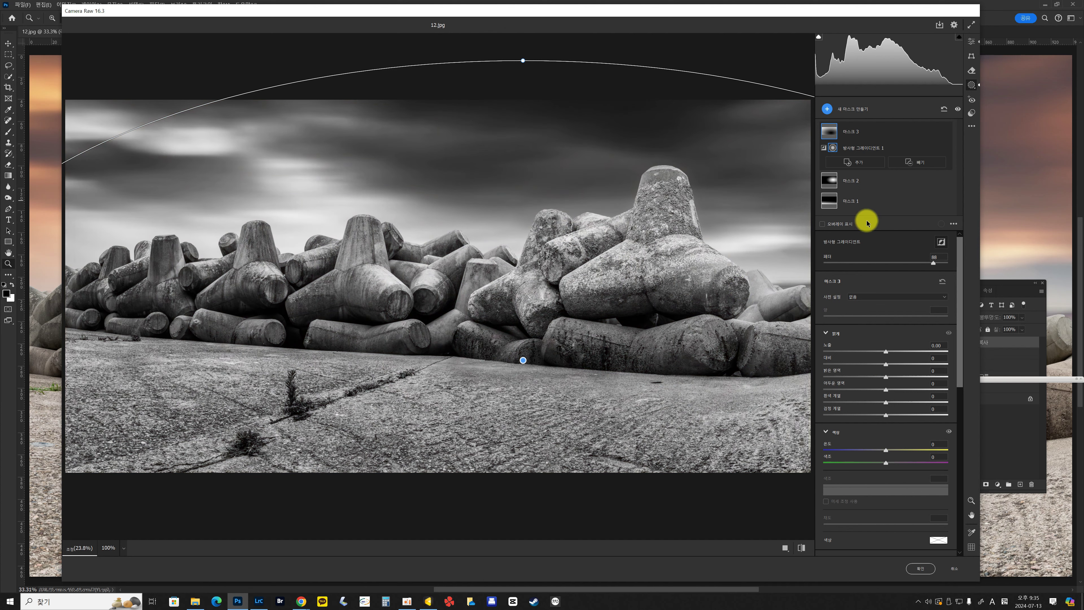
key(y)
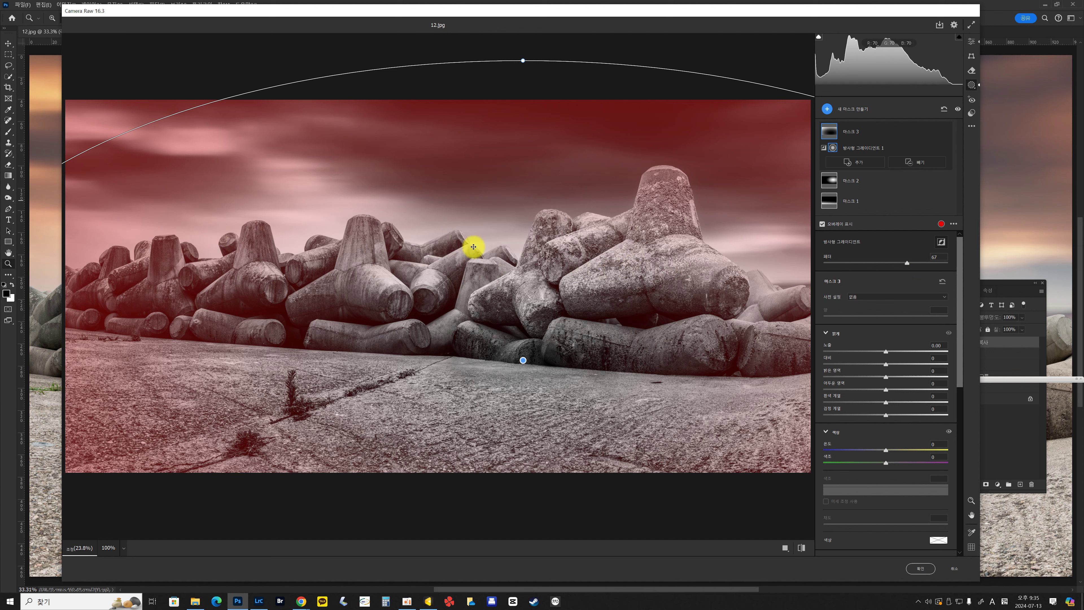
key(y)
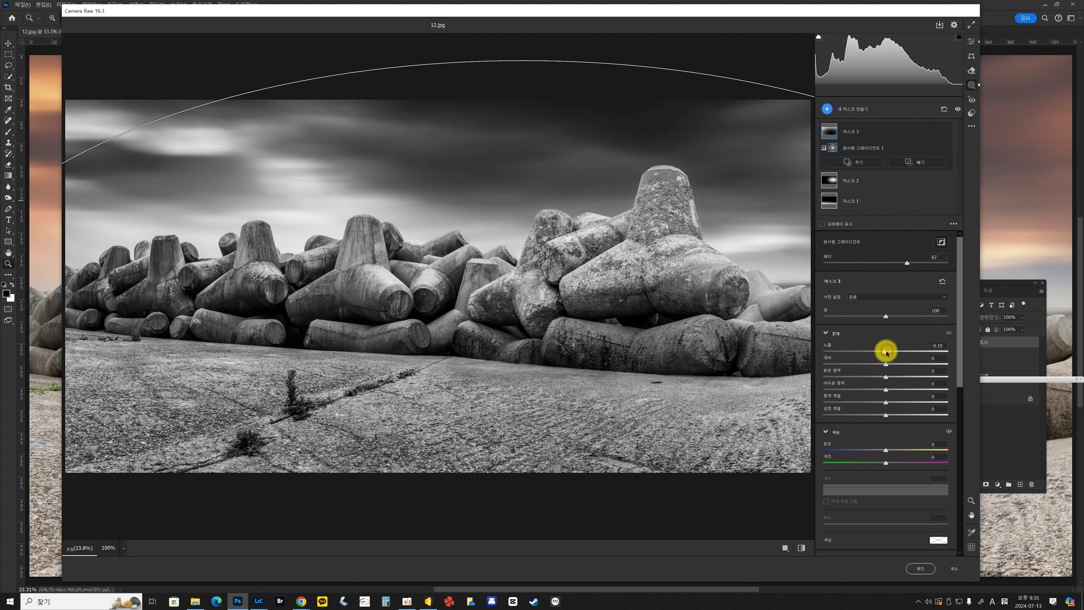
Step: Darken the inverted radial mask's outer area with Exposure -0.55 and Whites -17
drag(887, 353, 883, 355)
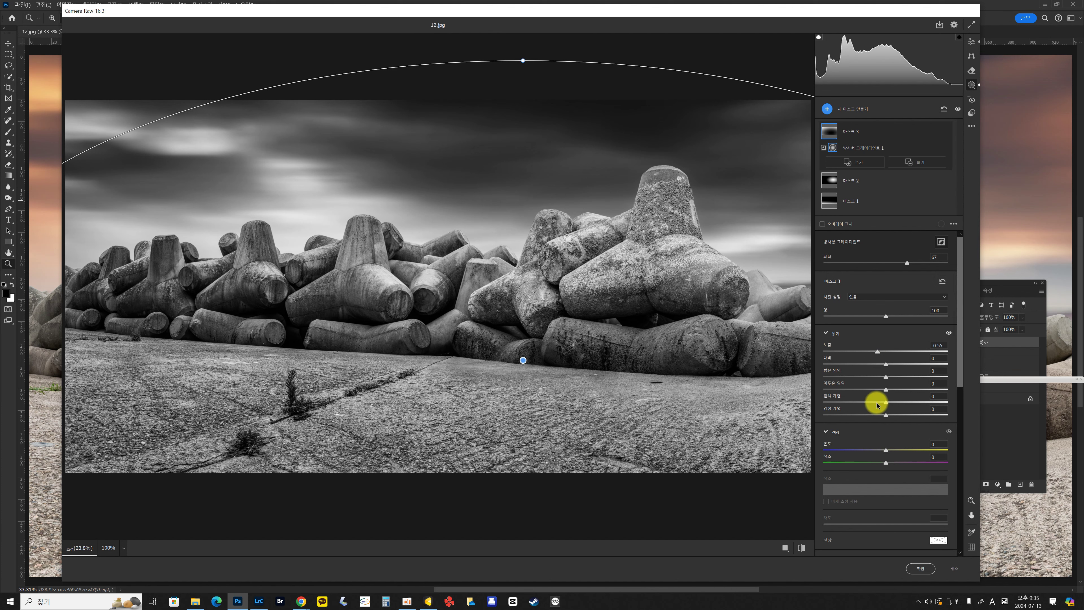
drag(876, 402, 871, 403)
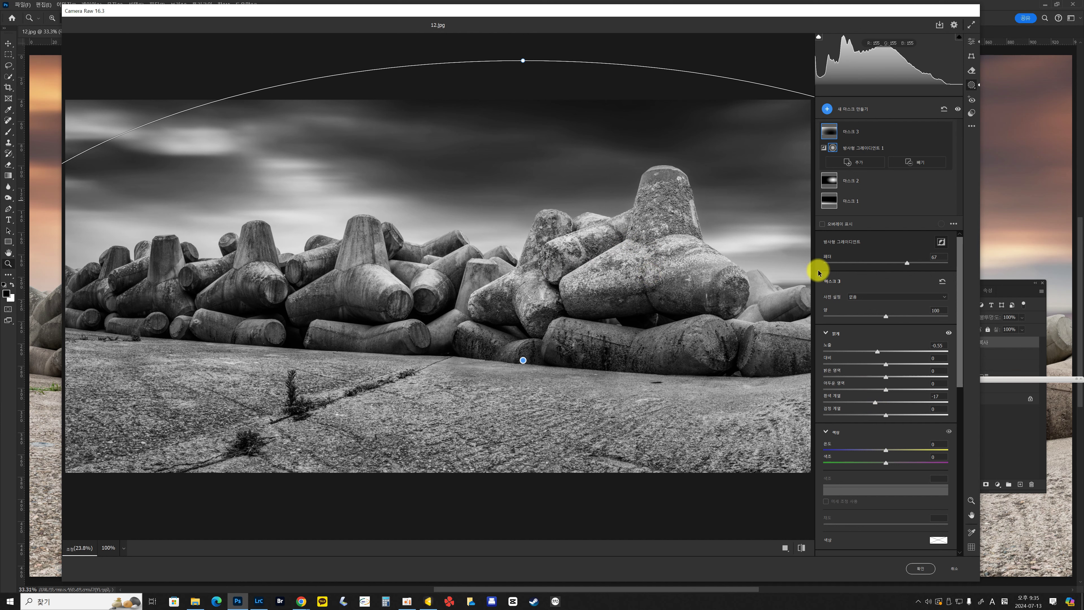
Step: Add a wide radial gradient mask across the whole row of tetrapods and set its Contrast to +32 and Clarity to +10
click(971, 42)
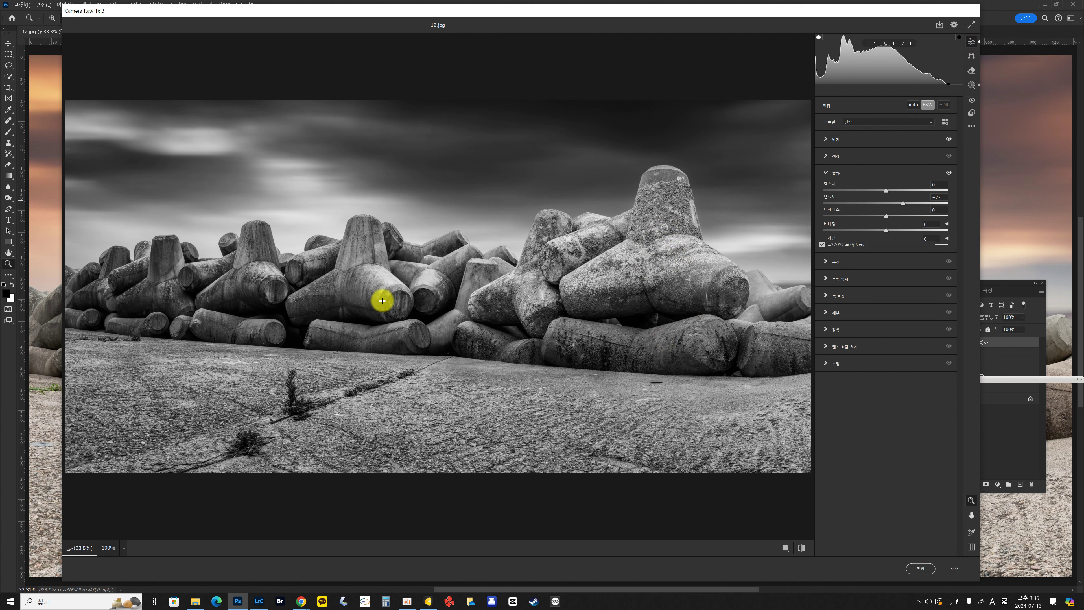
key(shift+r)
drag(386, 292, 995, 386)
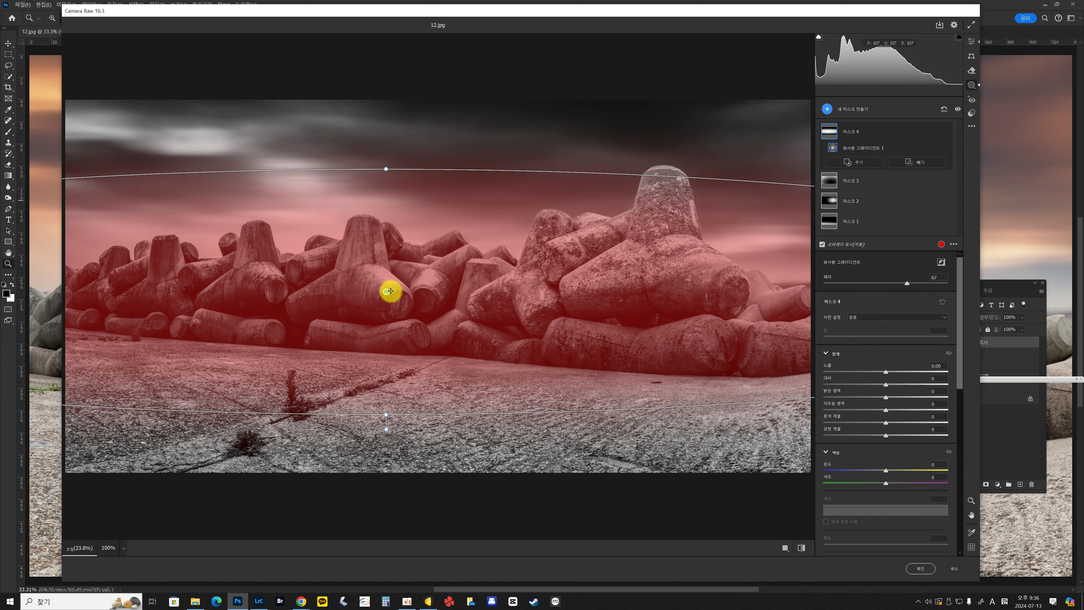
drag(390, 291, 454, 282)
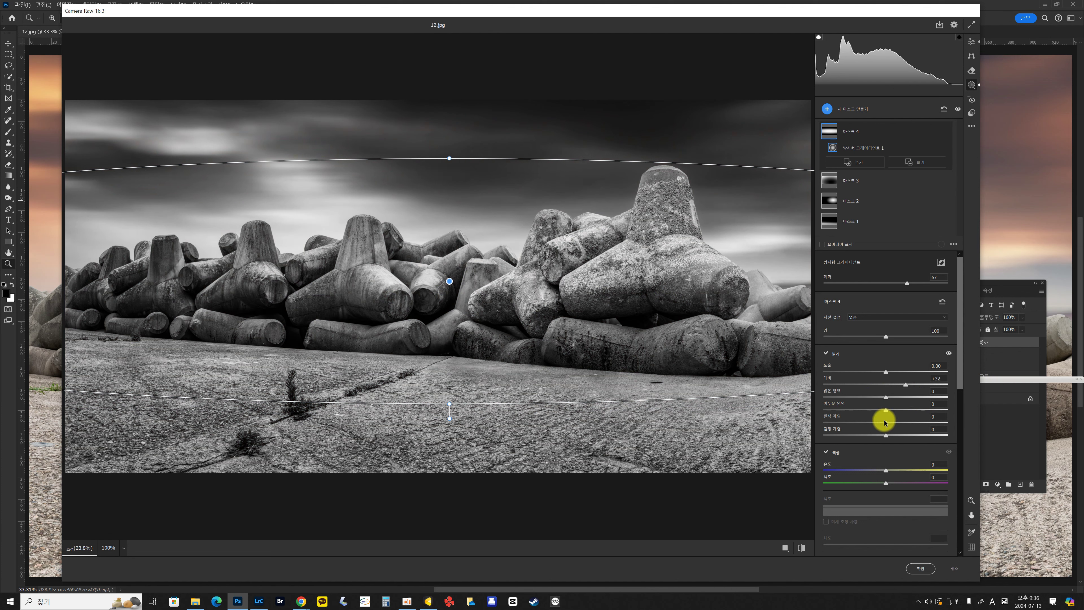
drag(961, 359, 961, 450)
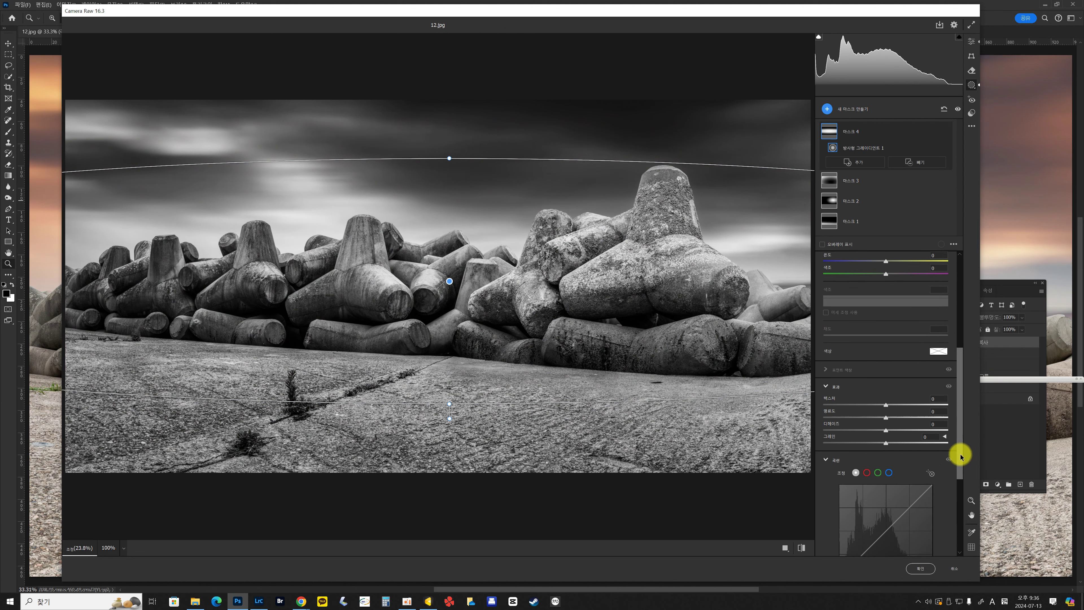
drag(904, 401, 892, 399)
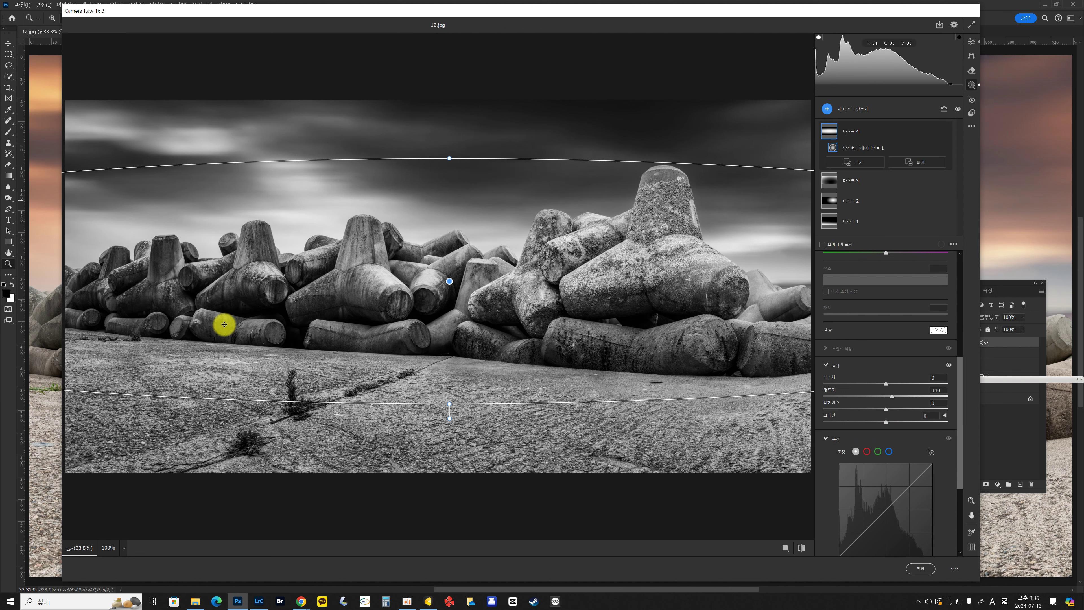
Step: Add a radial gradient mask over the left-hand tetrapods with Exposure +0.40, Contrast -13 and Whites +23, and apply the Camera Raw edits
drag(166, 296, 434, 340)
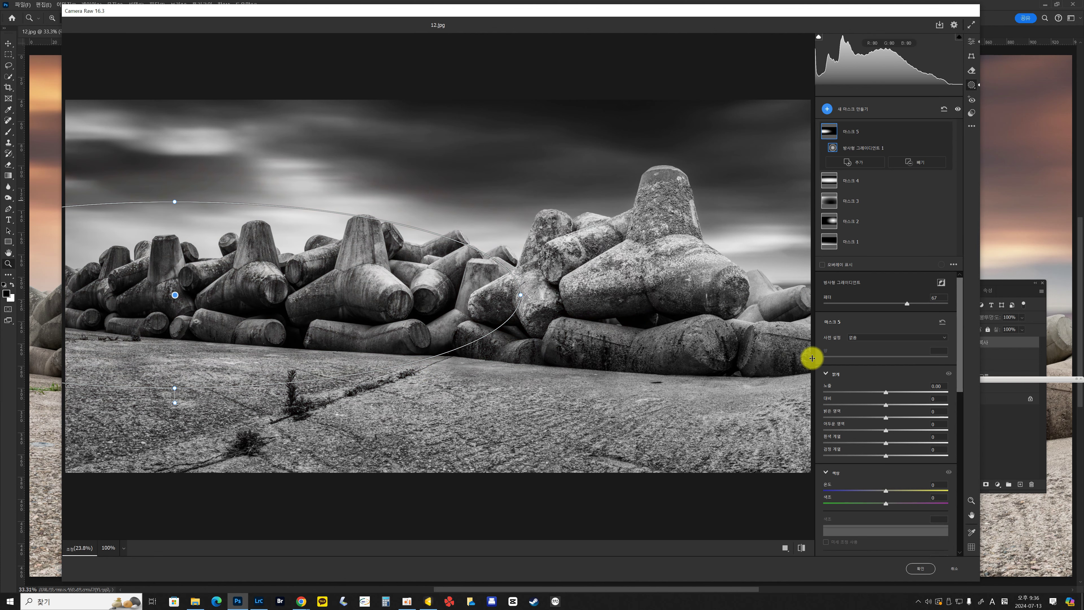
drag(886, 405, 894, 392)
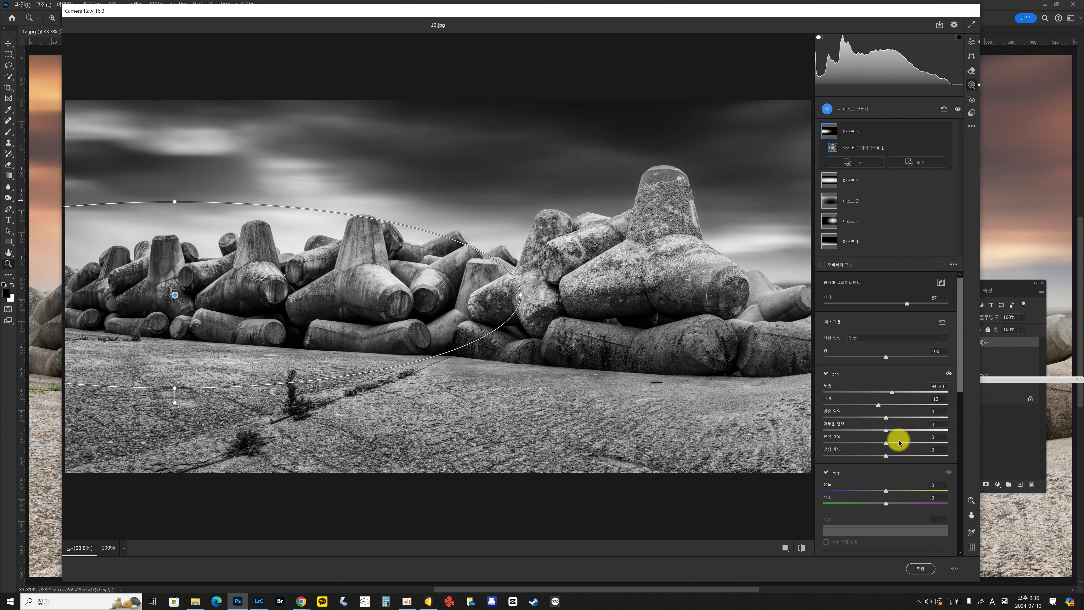
drag(899, 442, 900, 444)
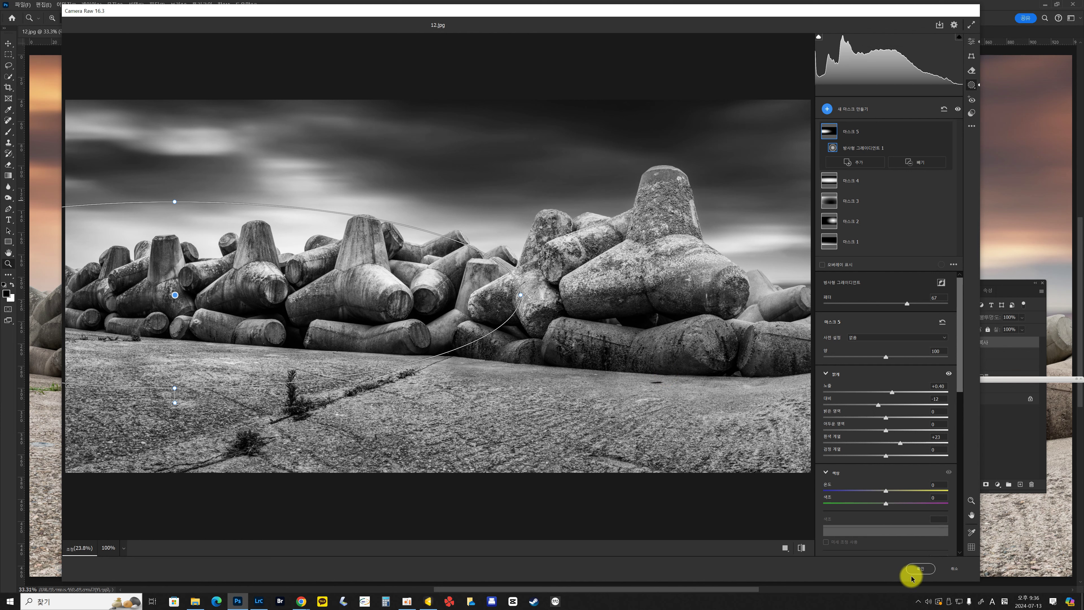
click(919, 569)
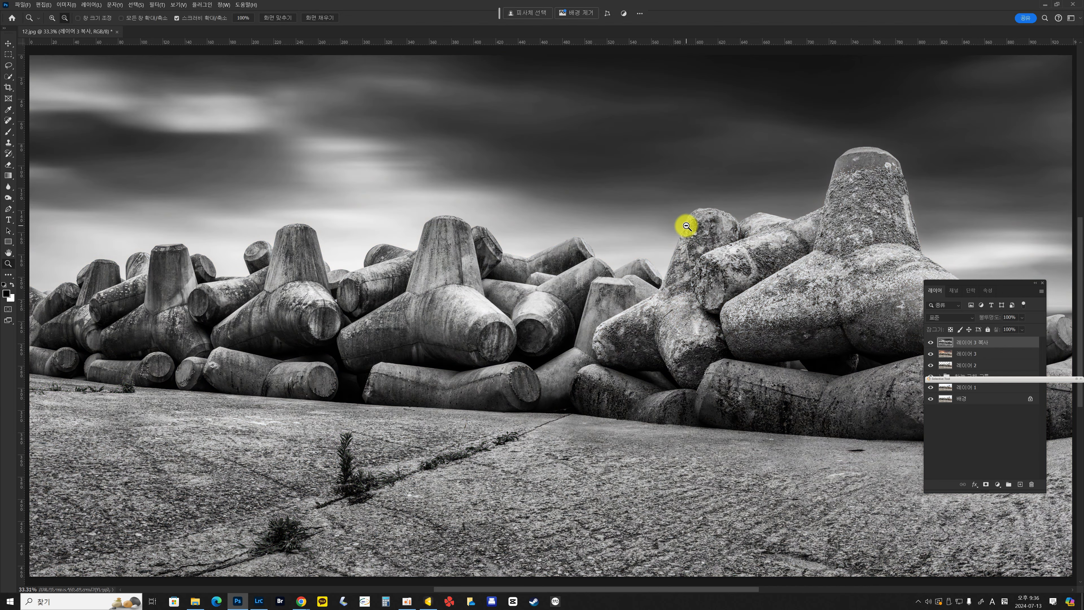
Step: Examine the tetrapods' surface detail at 100% magnification, and return to the full image
key(ctrl+1)
drag(695, 223, 575, 257)
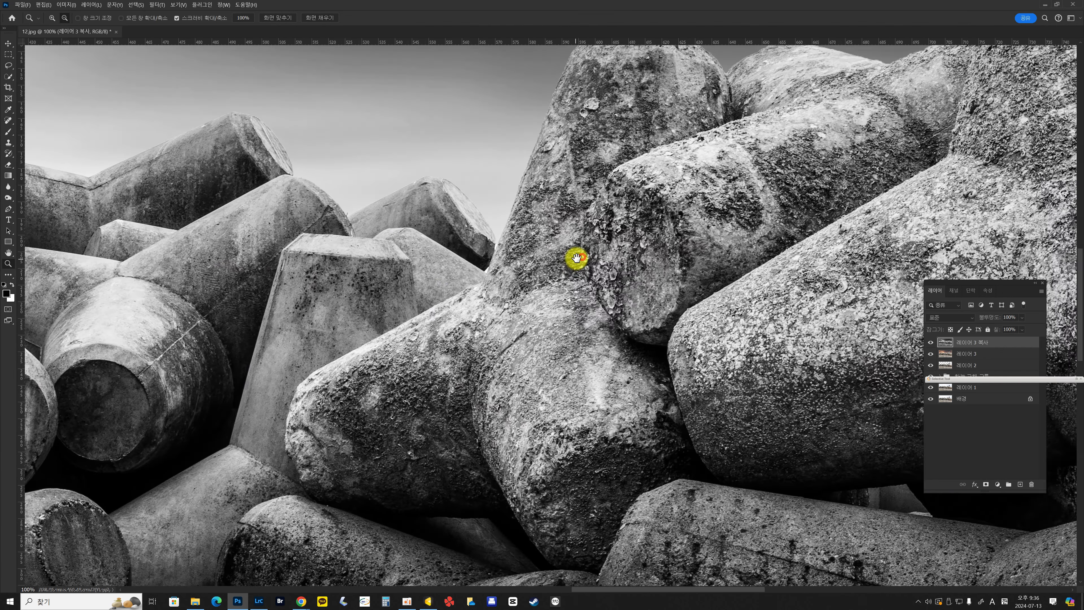
drag(634, 189, 649, 271)
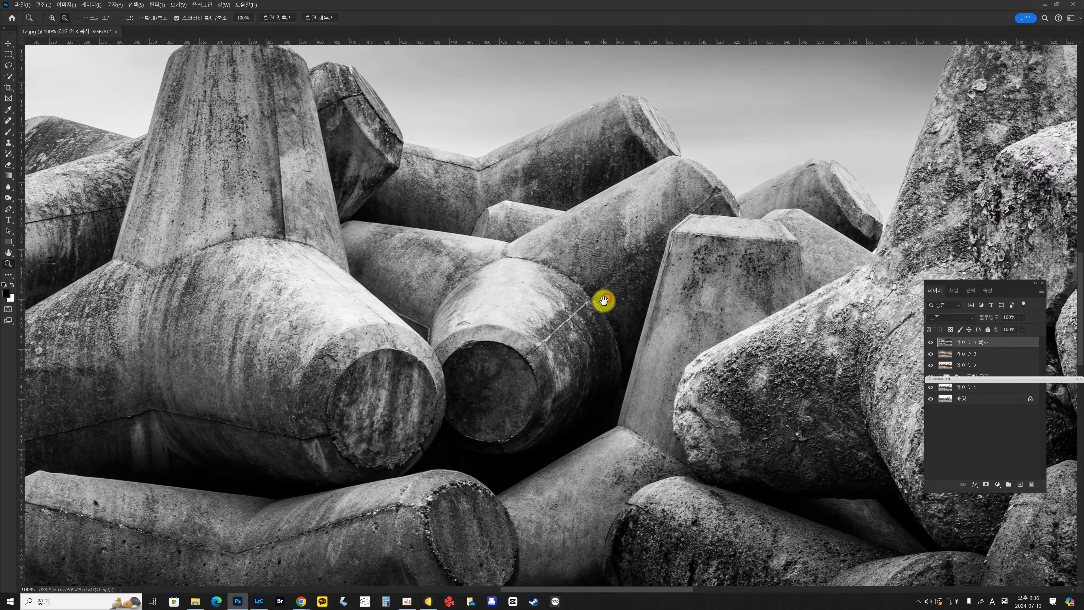
key(ctrl+0)
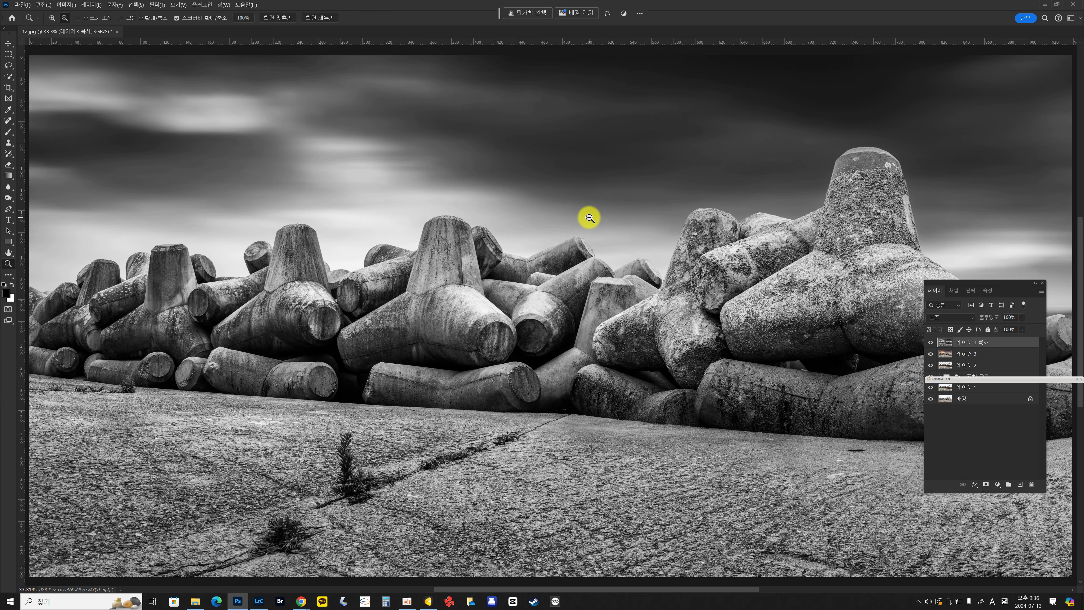
alt+click(831, 266)
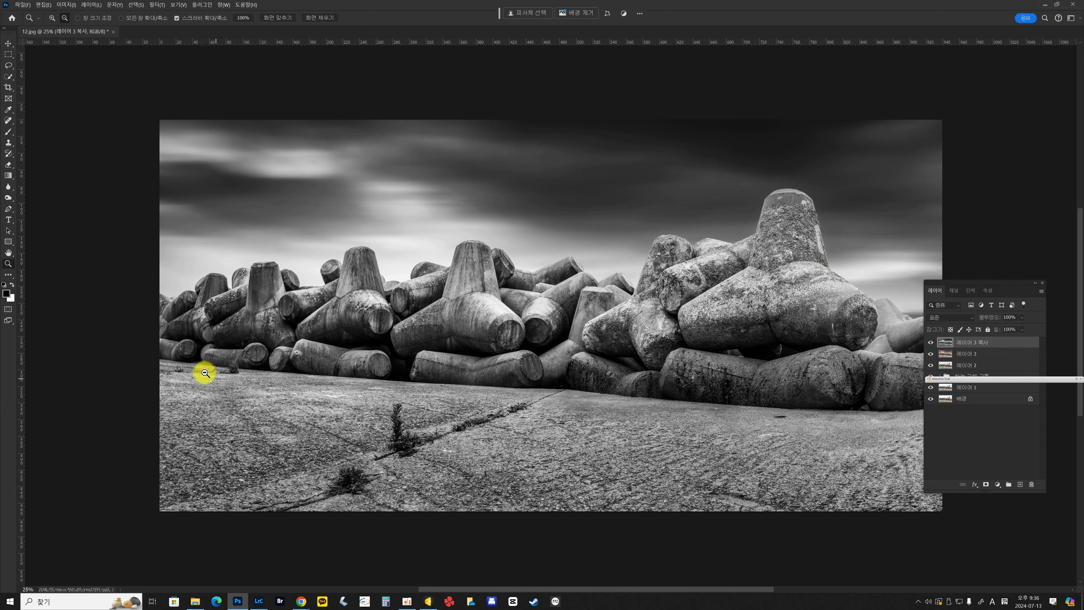
key(c)
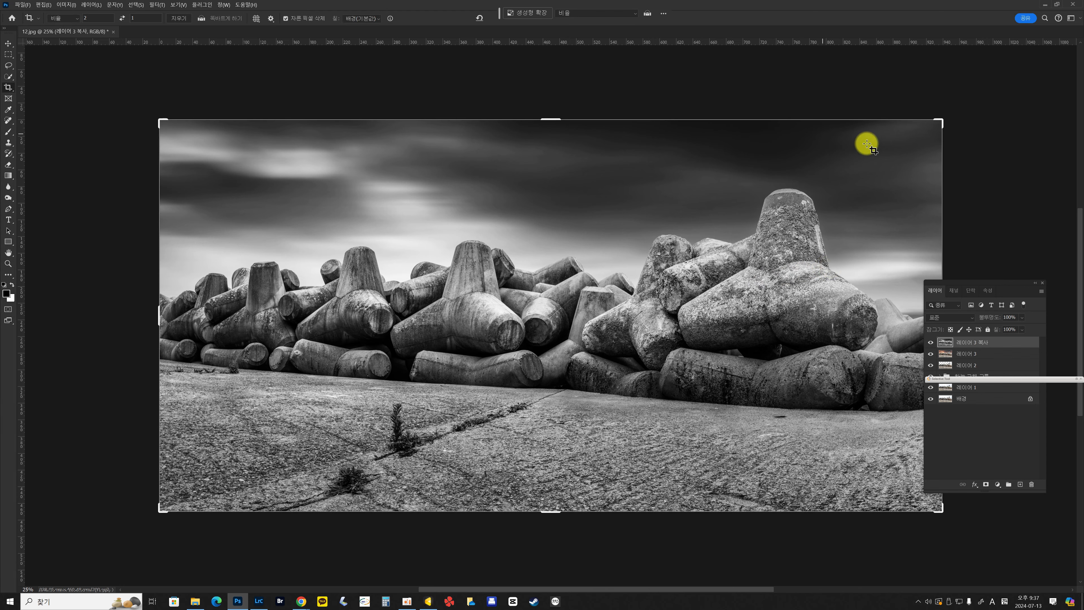
drag(975, 133, 966, 117)
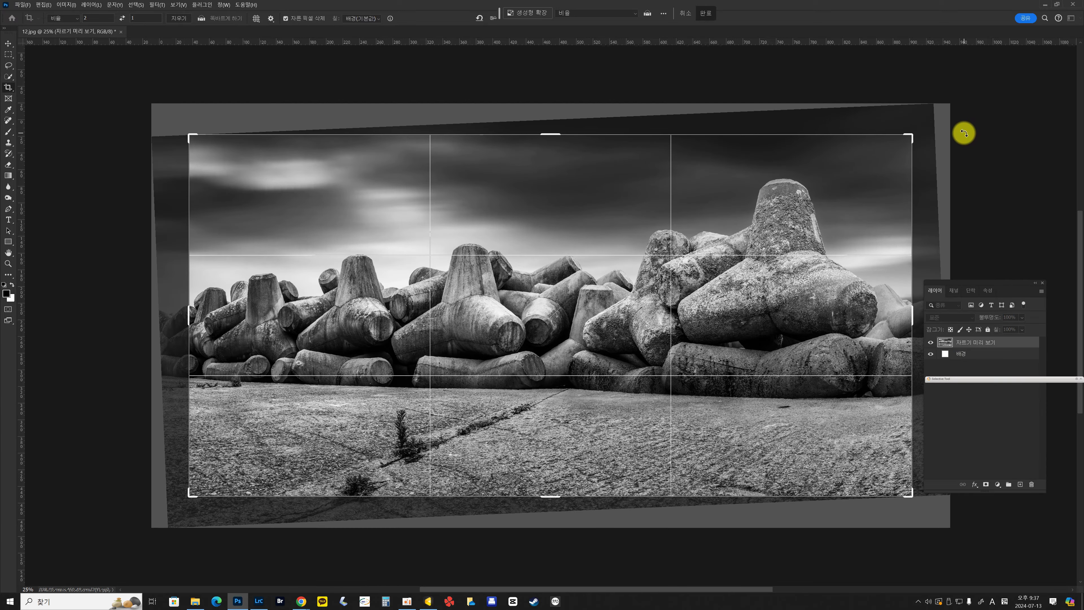
double_click(275, 324)
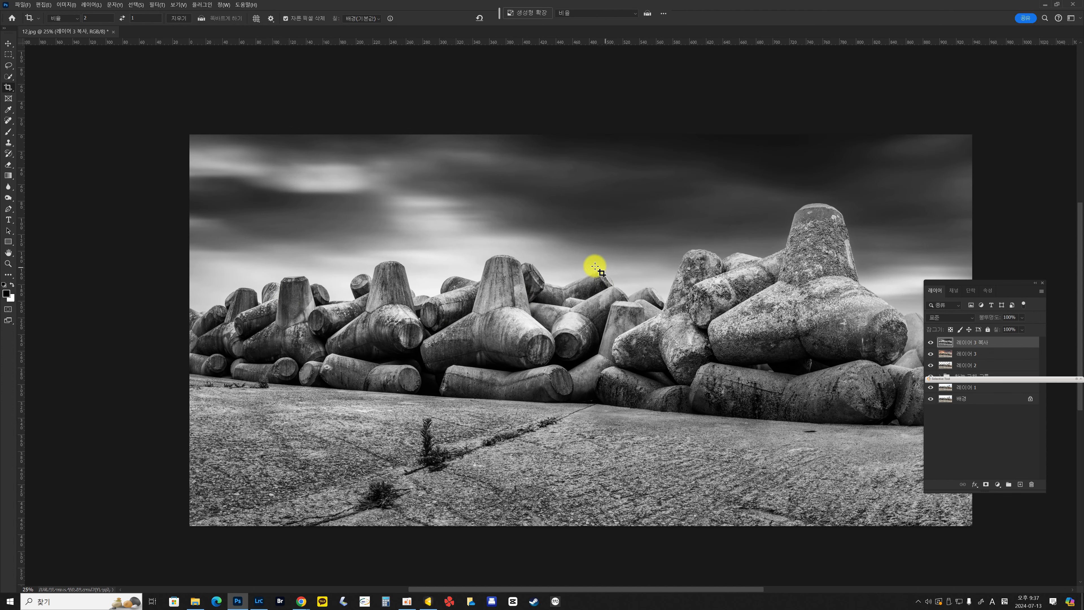
Step: Straighten the image by rotating it slightly counterclockwise within a 2:1 crop, and apply the crop
click(660, 230)
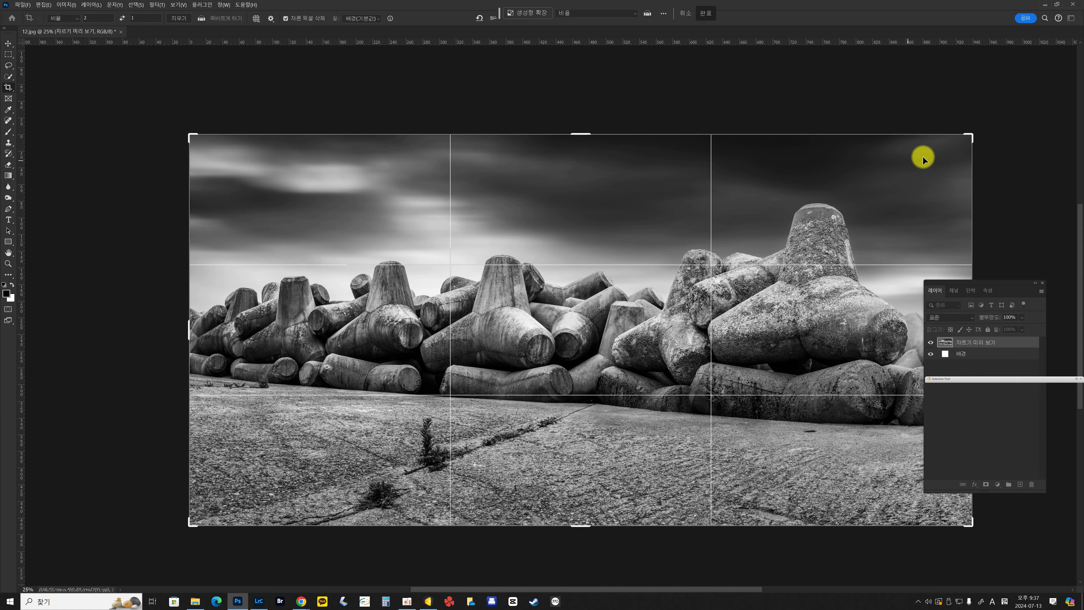
drag(995, 133, 988, 132)
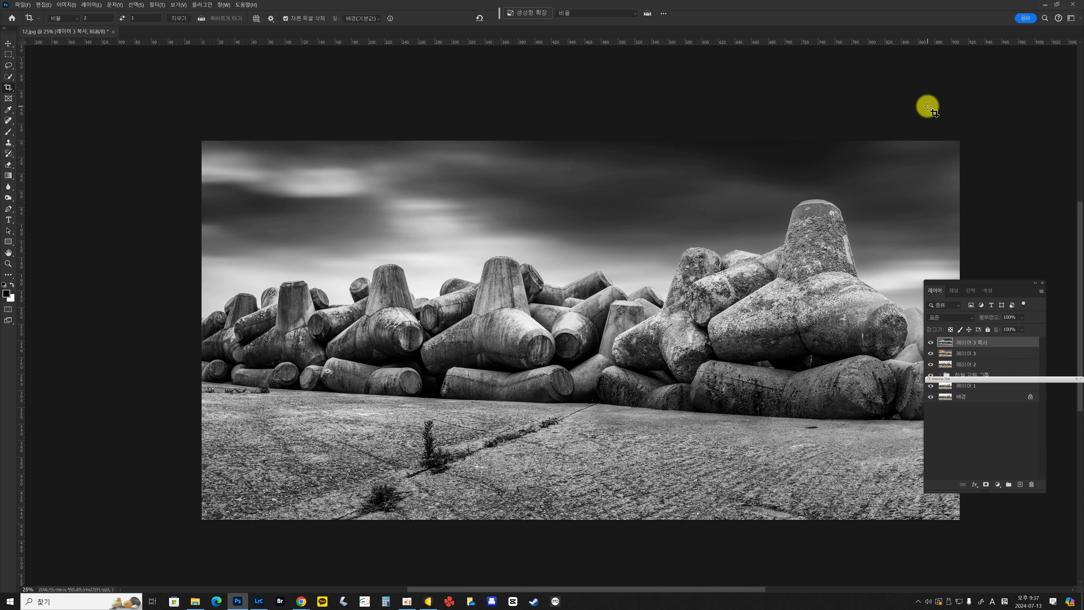
drag(545, 307, 487, 259)
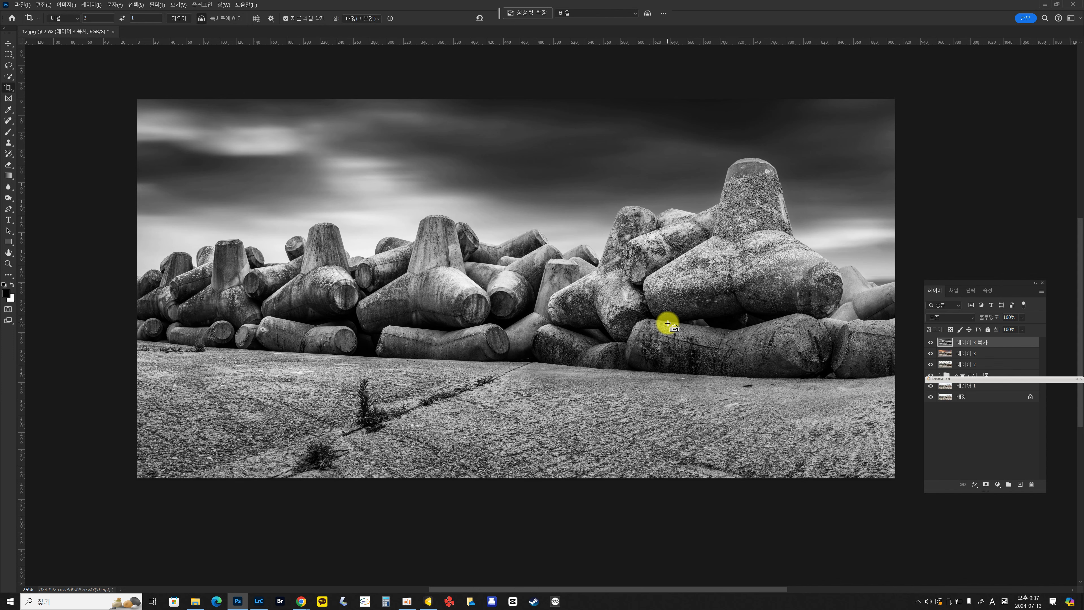
Step: Duplicate the black-and-white layer and raise the copy's overall Clarity to +22 in Camera Raw
key(ctrl+j)
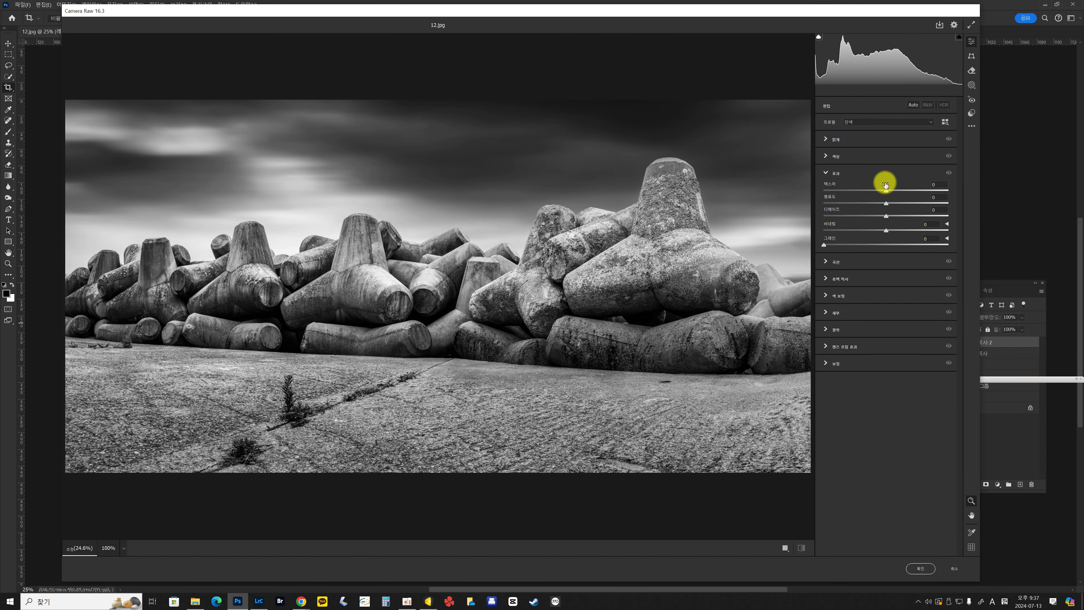
drag(900, 205, 900, 203)
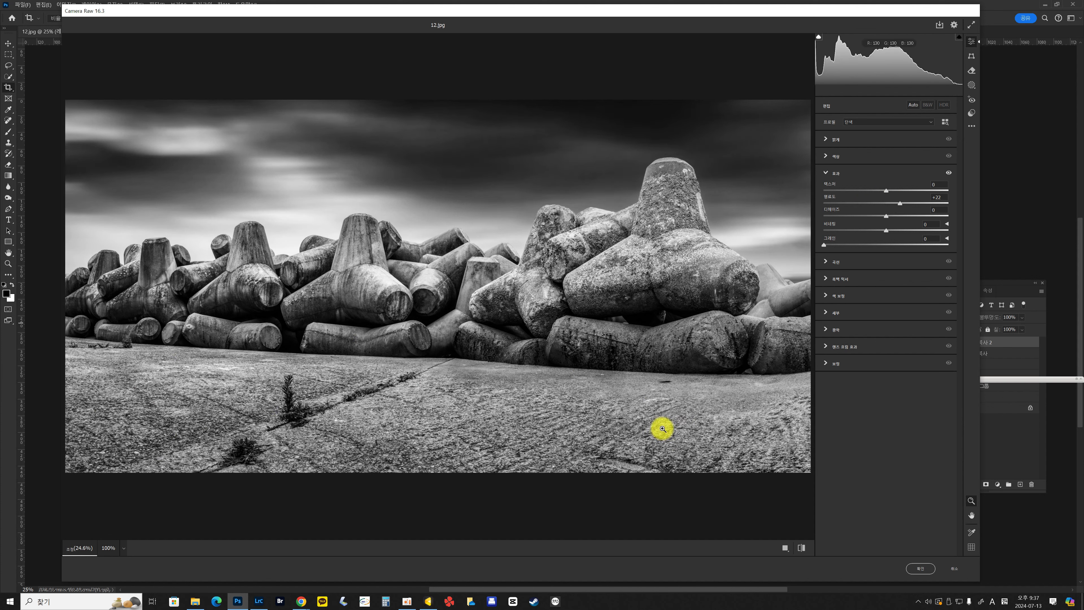
Step: Add a linear gradient mask rising from the concrete foreground with Exposure -0.90, Contrast +14, Shadows +14 and Whites +20
key(g)
drag(262, 464, 280, 250)
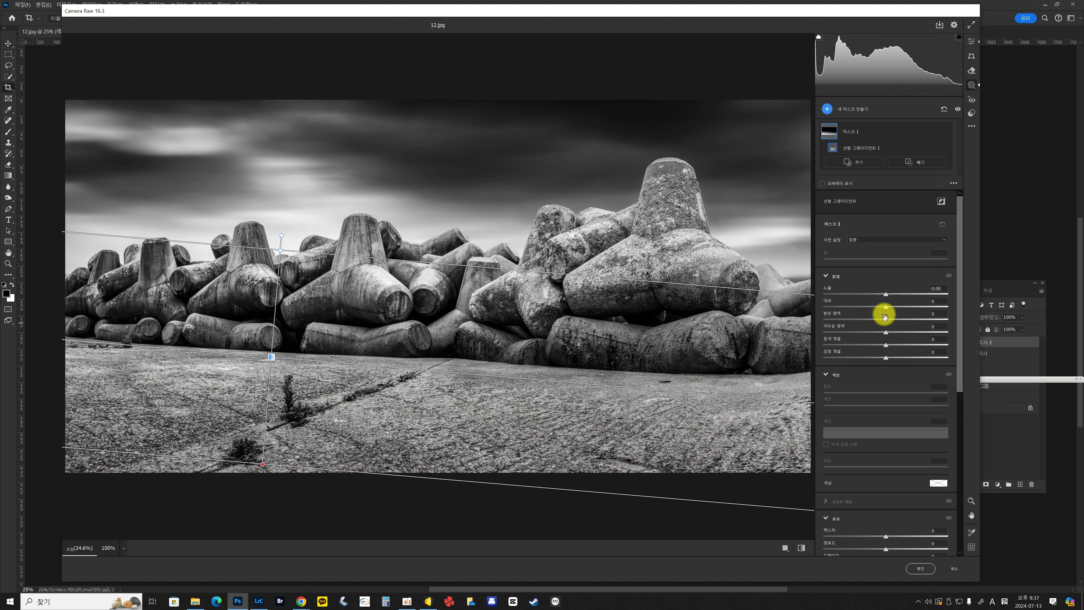
drag(887, 307, 898, 345)
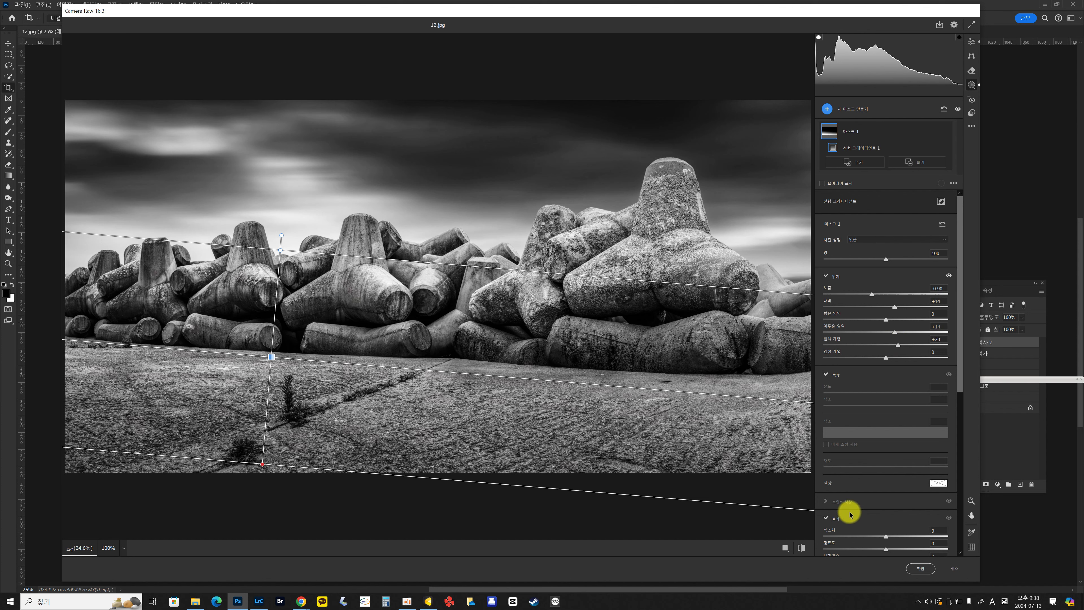
Step: Set the tone curve's white point to input 248, output 255, add a midpoint at input 121, output 126, and apply the filter
click(970, 41)
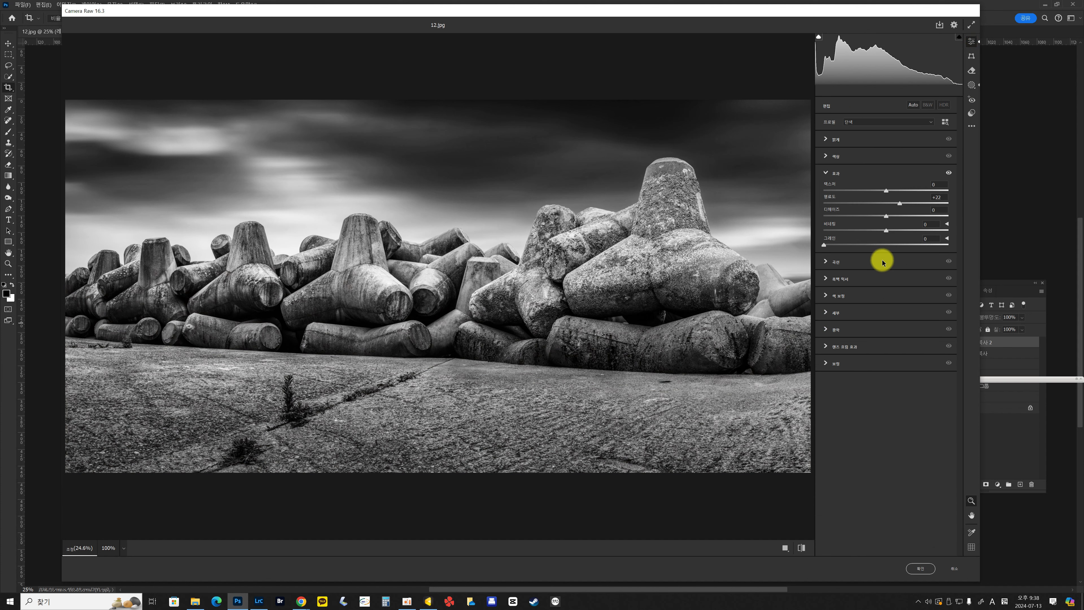
click(852, 260)
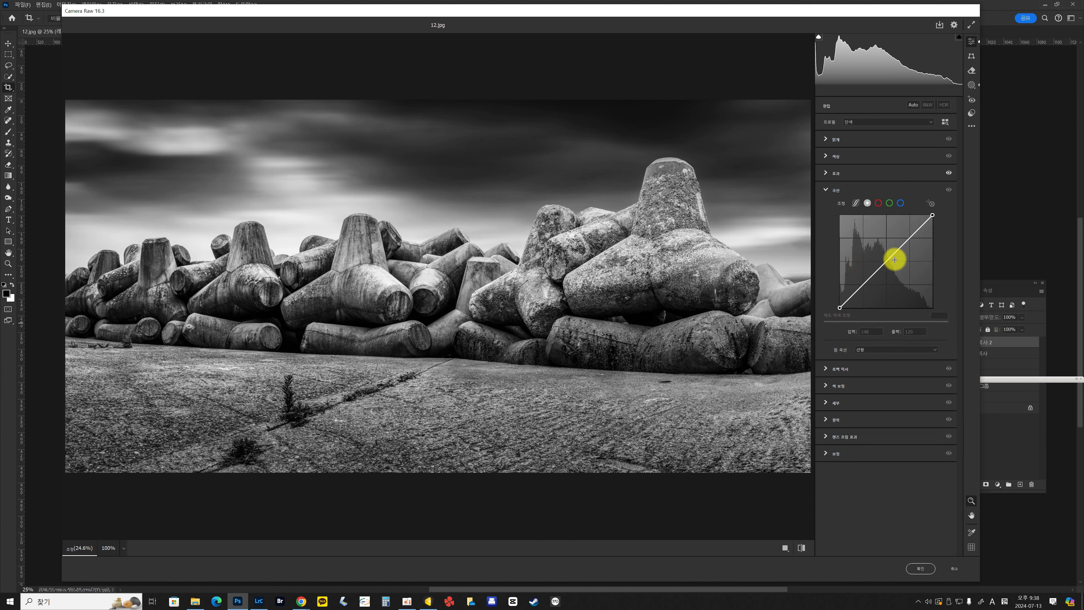
drag(928, 221, 930, 213)
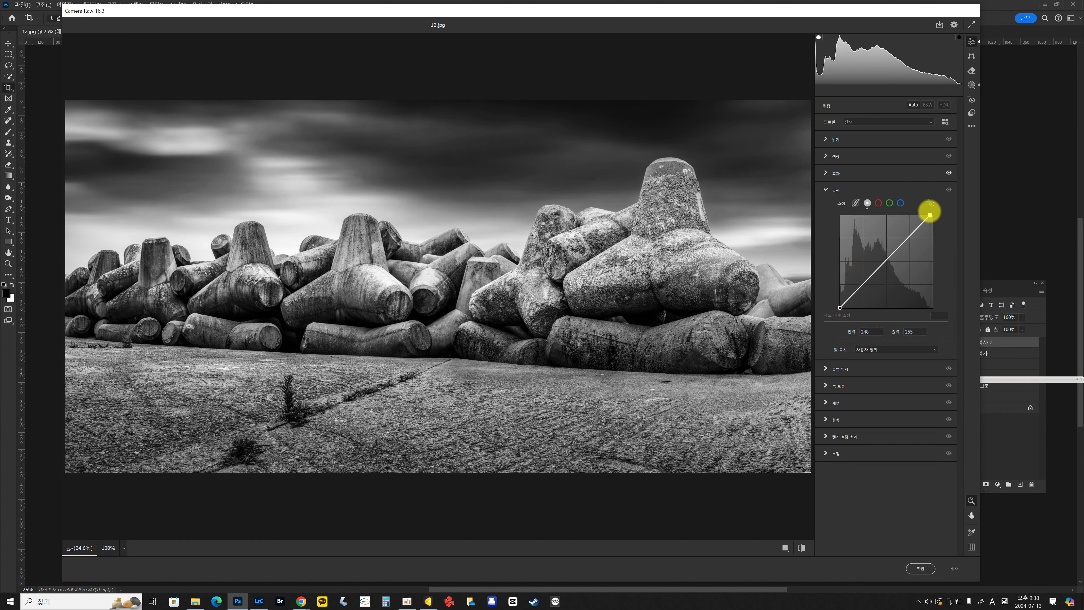
click(883, 262)
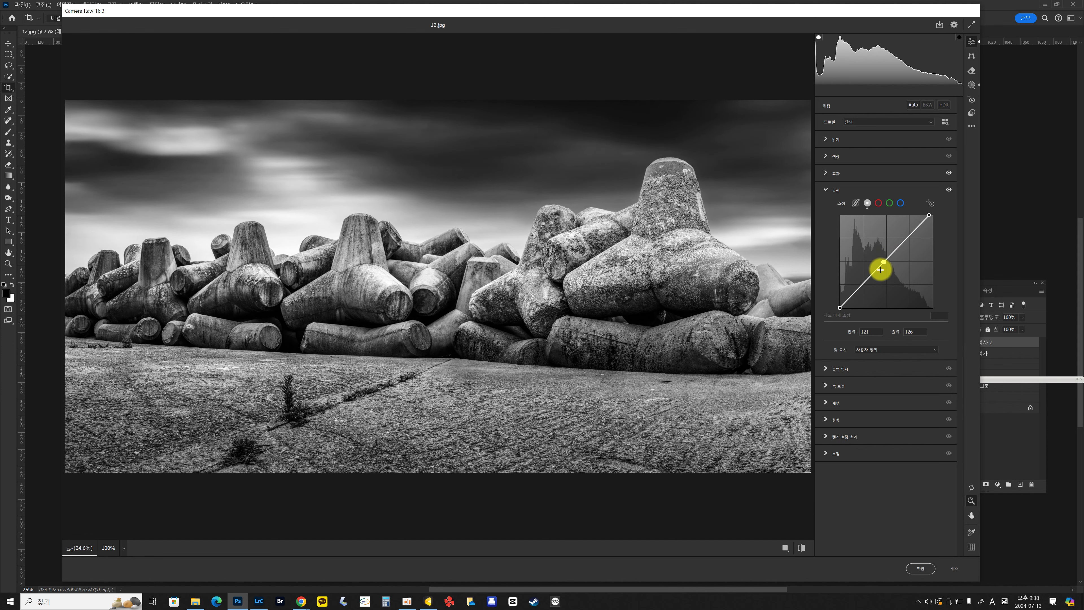
click(916, 570)
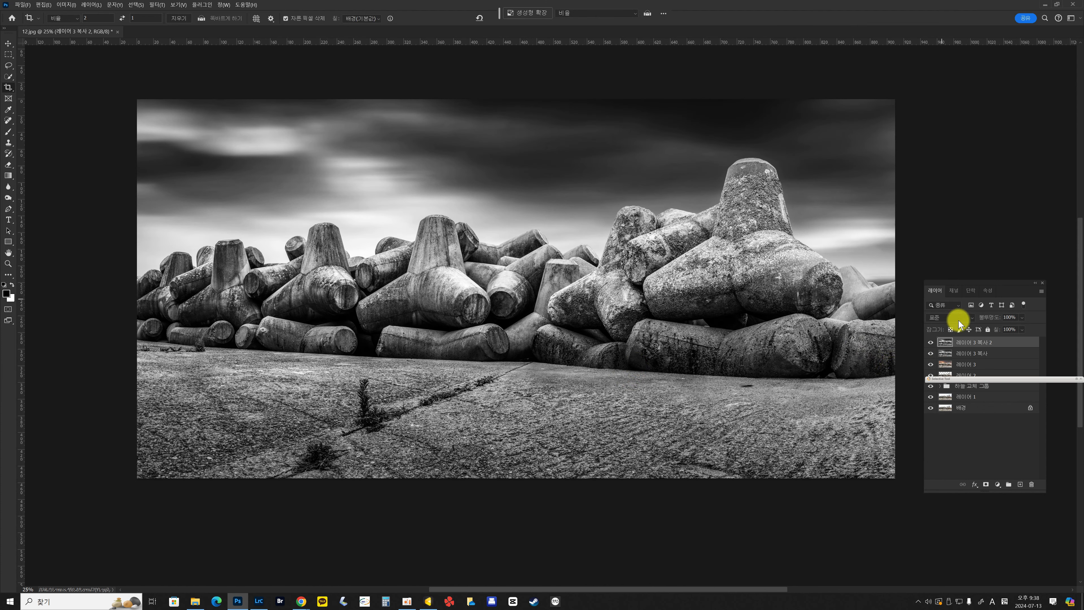
Step: Compare the image before and after the latest Camera Raw edits by toggling the top layer's visibility
click(931, 342)
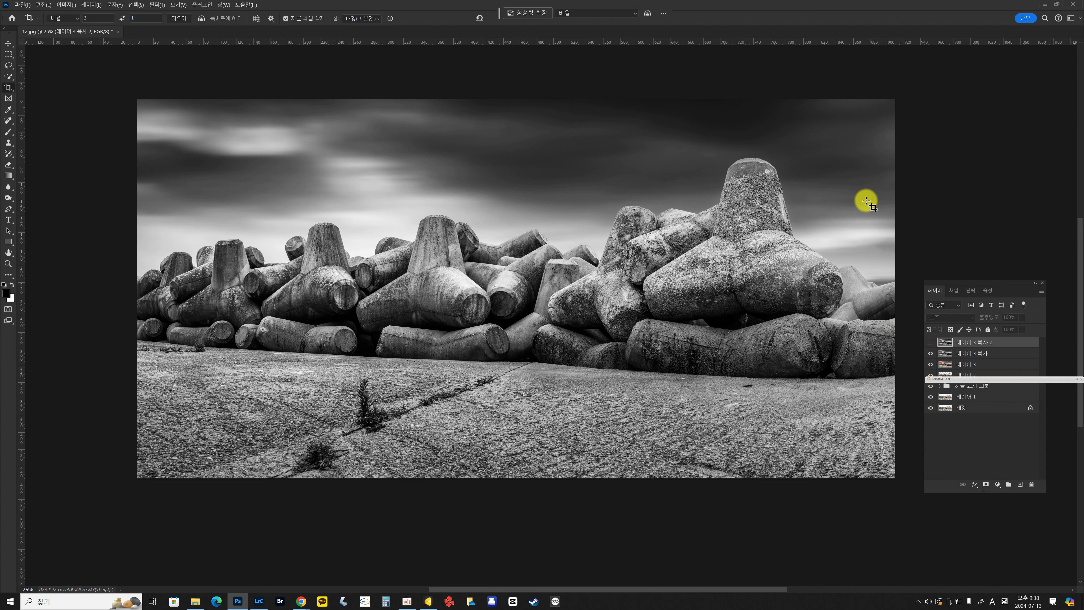
click(930, 343)
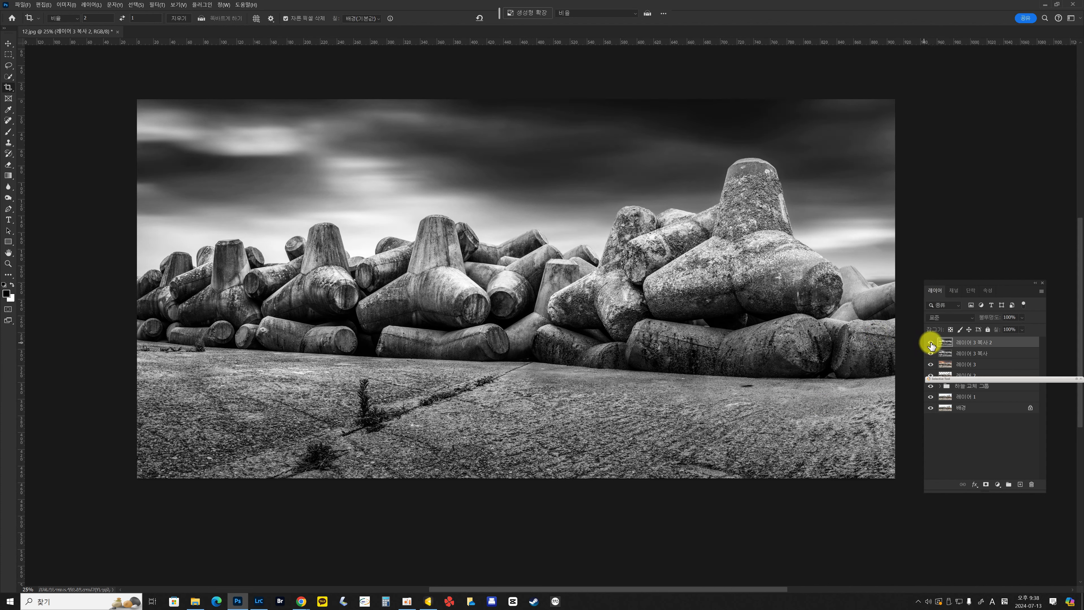
click(931, 343)
click(931, 343)
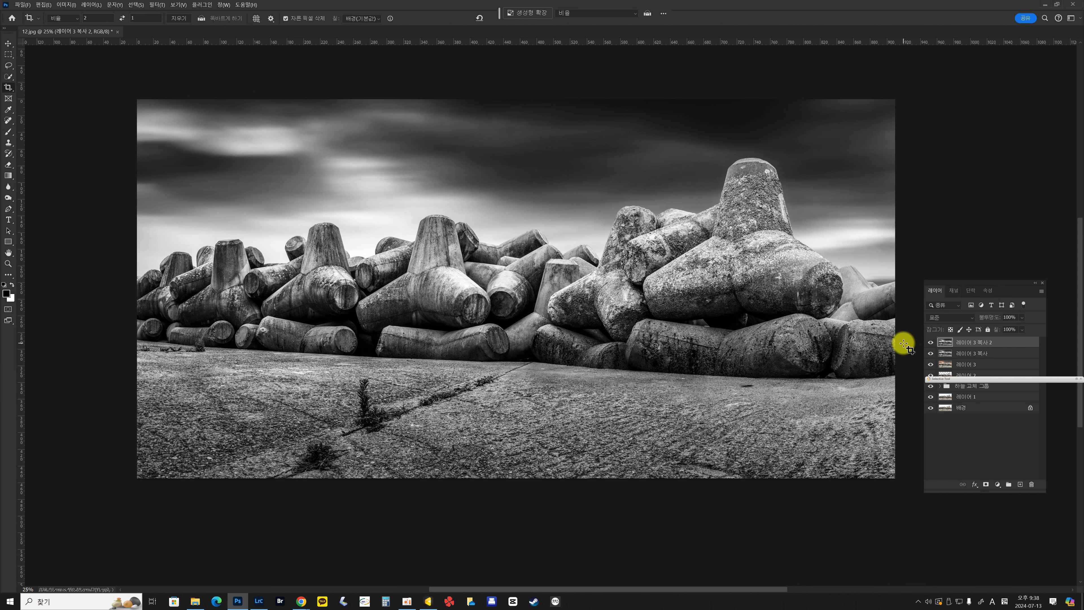
Step: Run the sharpening action to create a sharpened layer above the others, and set that layer's opacity to 30%
key(ctrl+1)
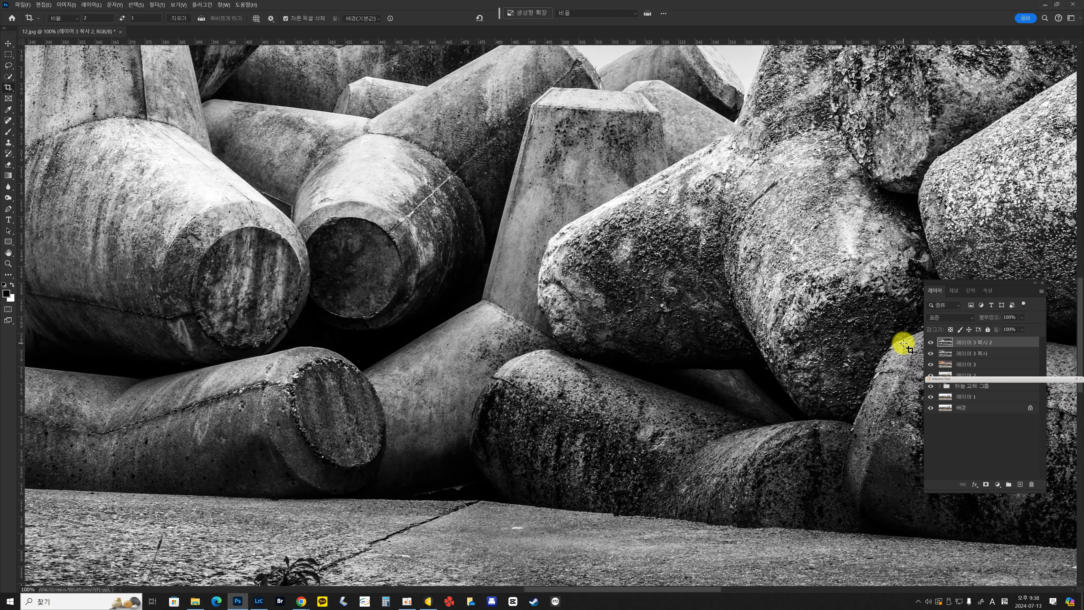
drag(452, 243, 733, 361)
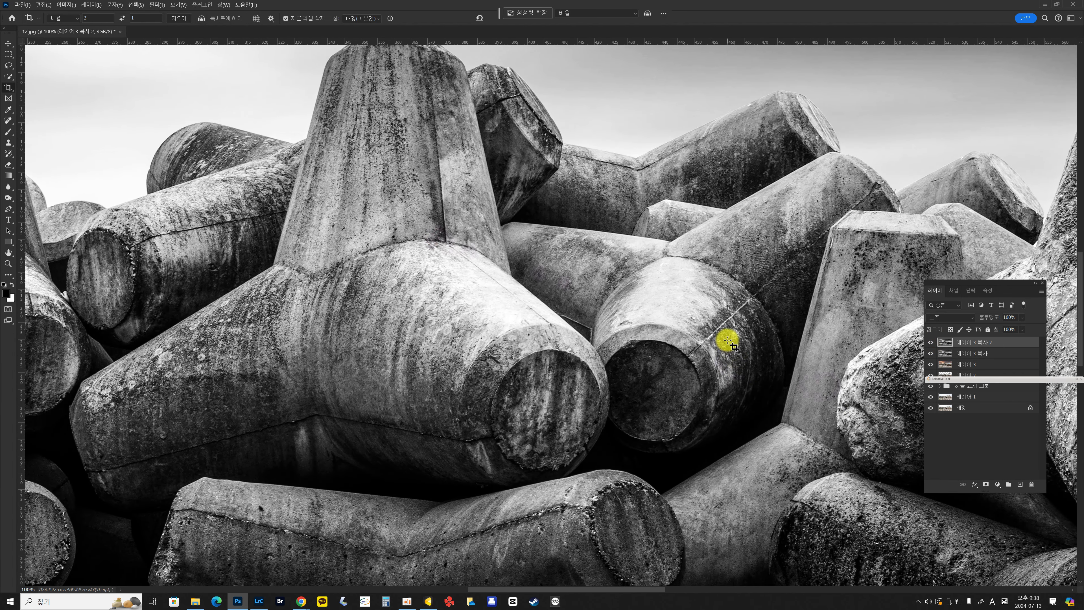
key(F2)
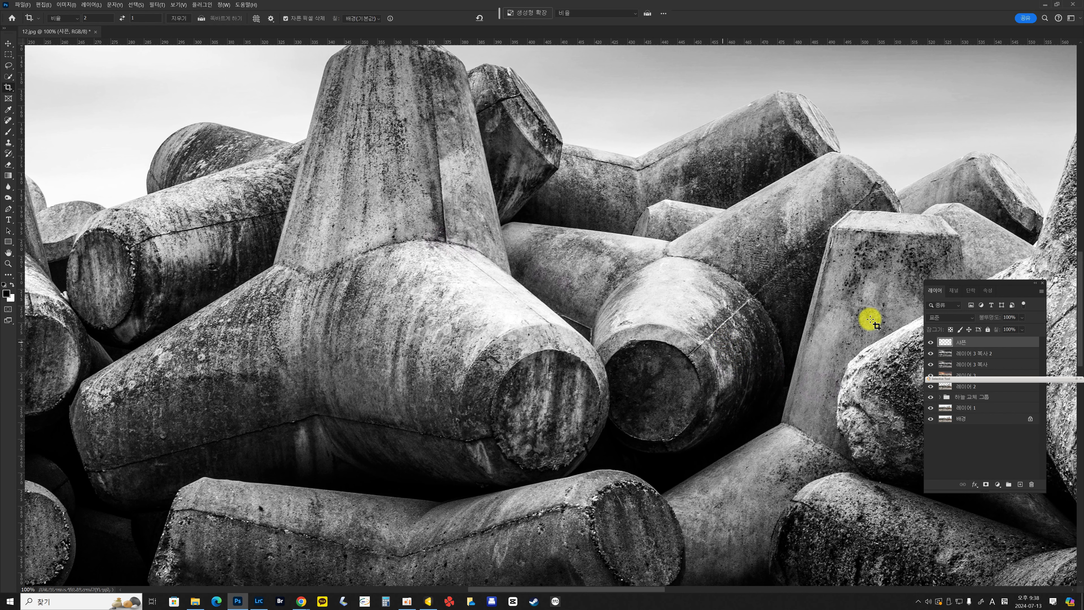
drag(991, 321, 986, 323)
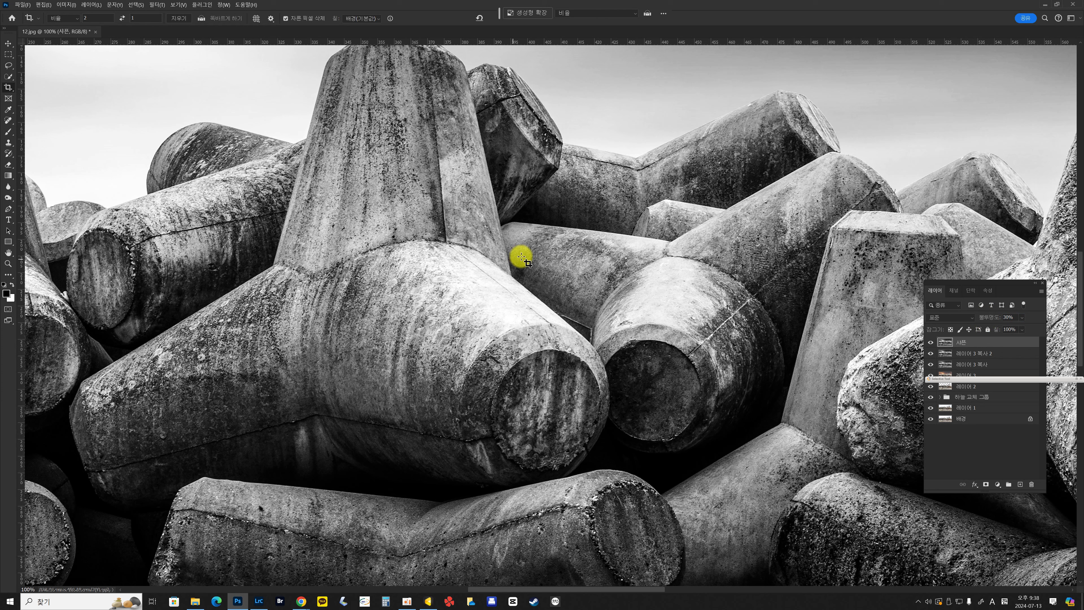
Step: Save a copy of the image as a JPEG named "12 복사"
key(ctrl+0)
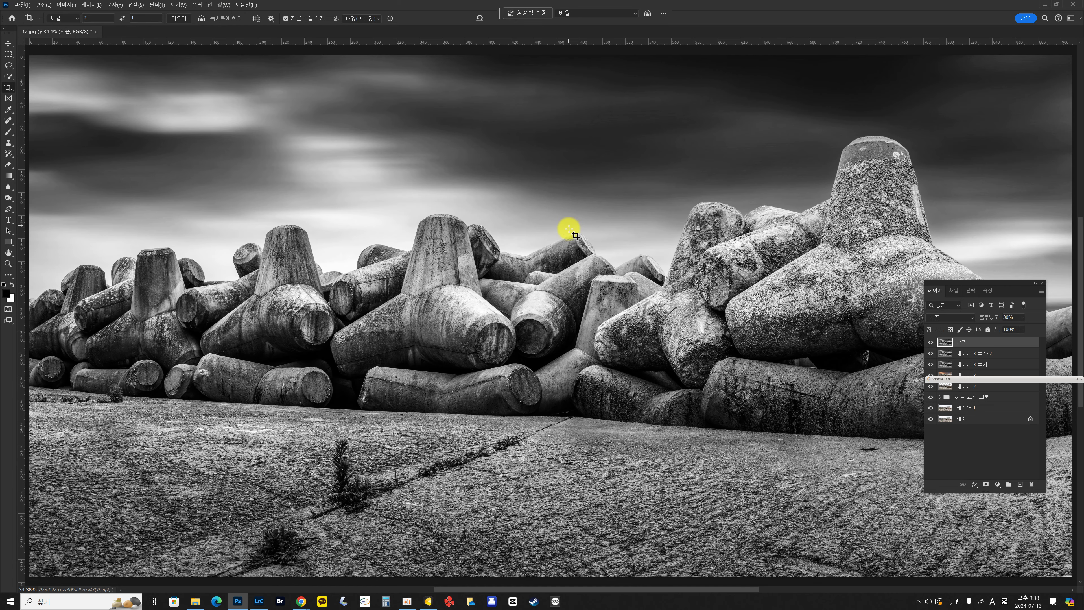
key(ctrl+alt+s)
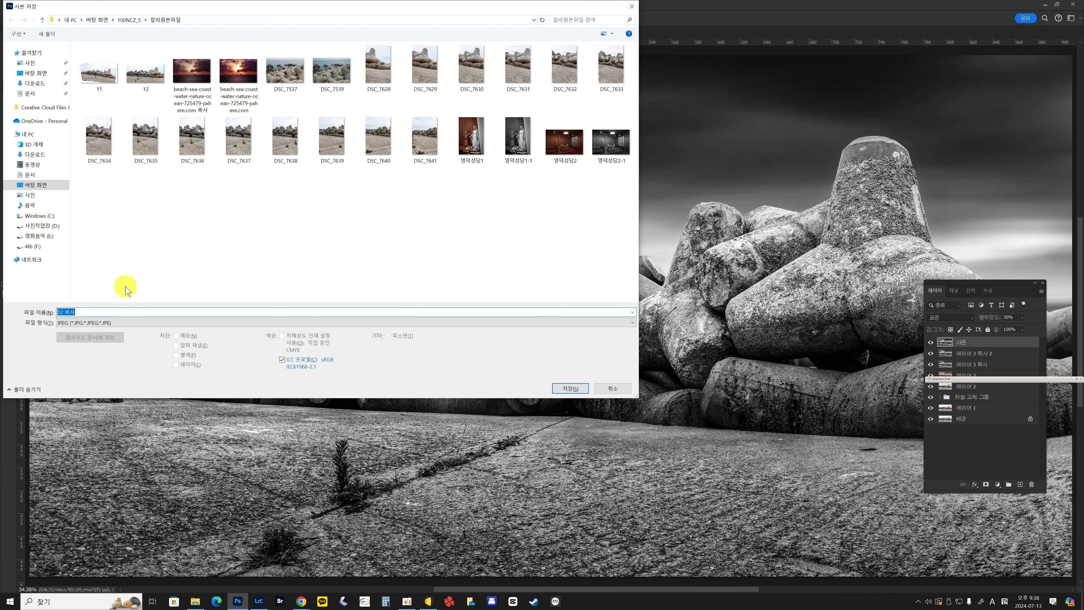
key(Return)
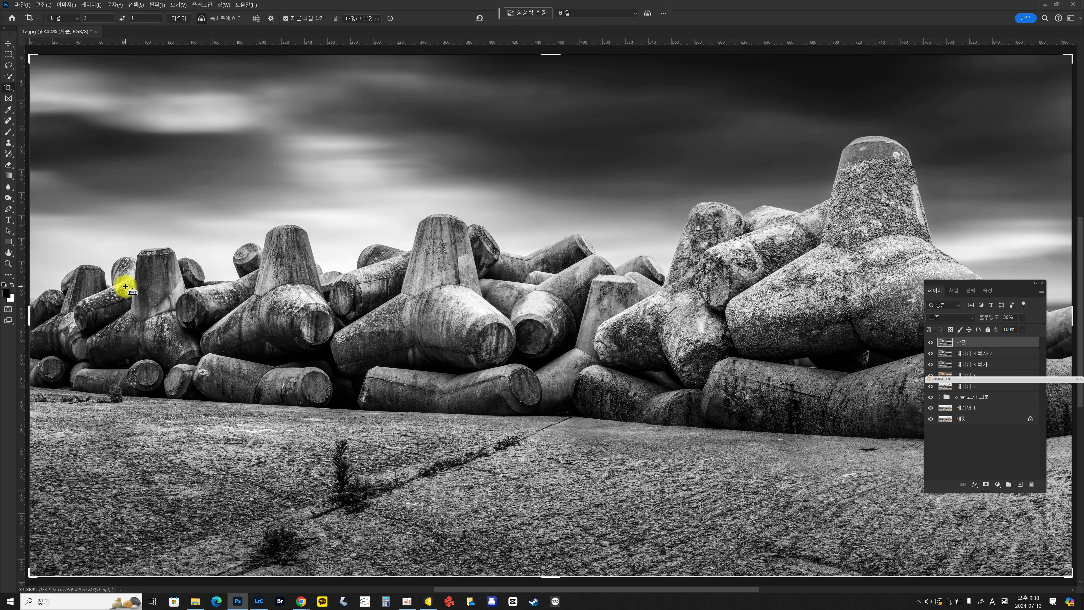
Step: Expand the Nik Selective Tool, open Color Efex Pro 4's film grain filter on the image, and maximize its window
scroll(125, 287, up, 4)
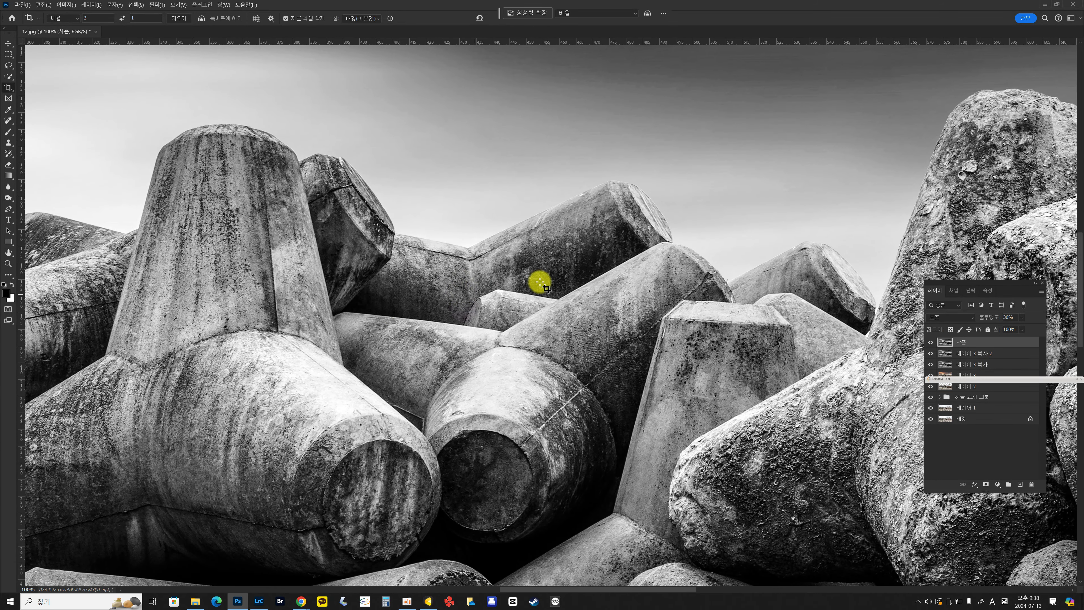
scroll(586, 290, up, 5)
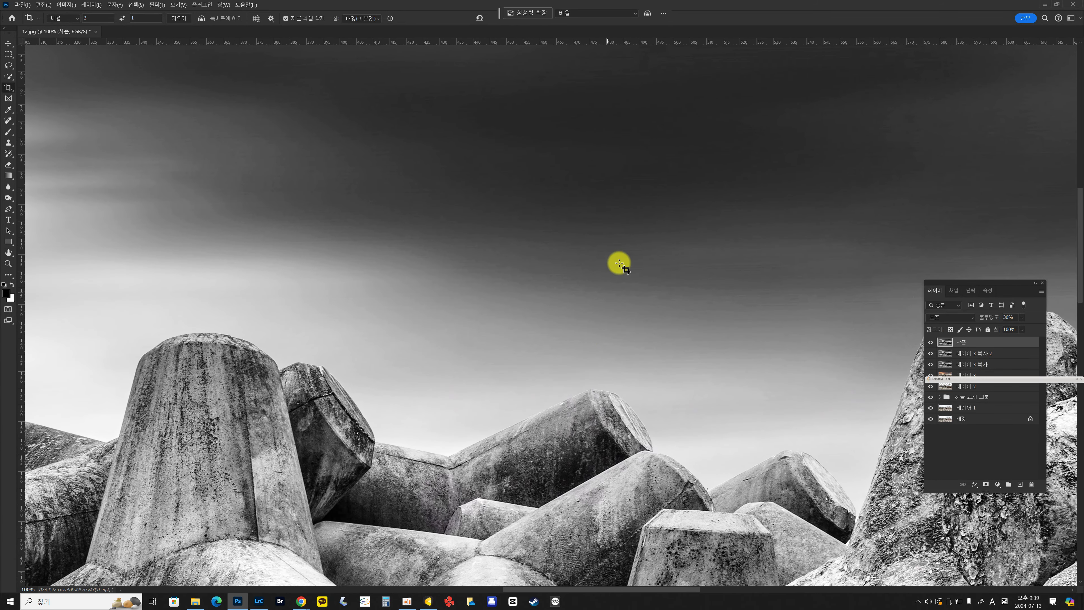
drag(360, 249, 803, 348)
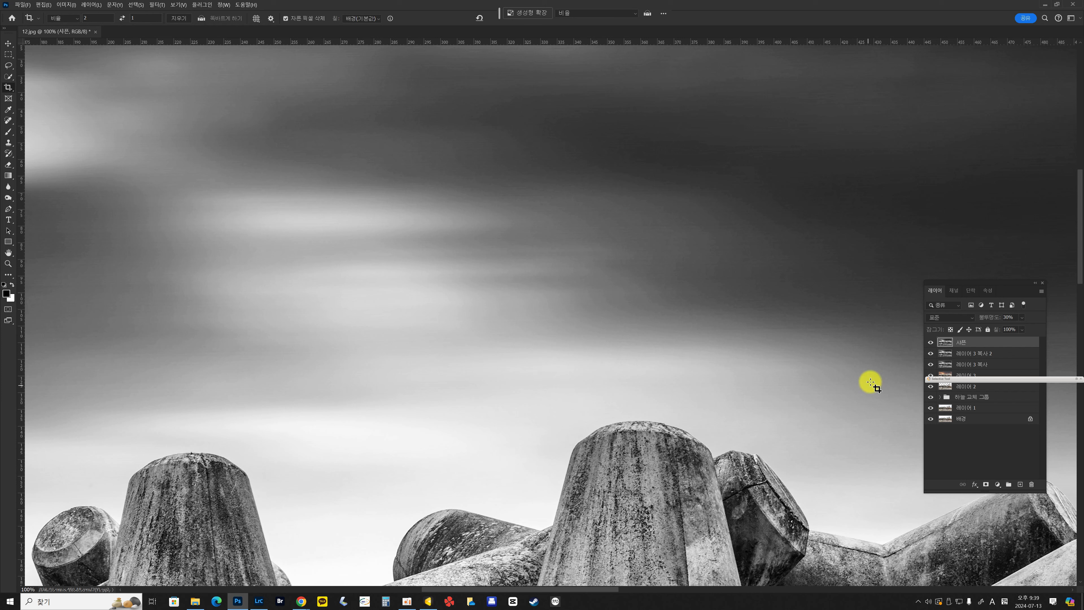
drag(1011, 377, 952, 106)
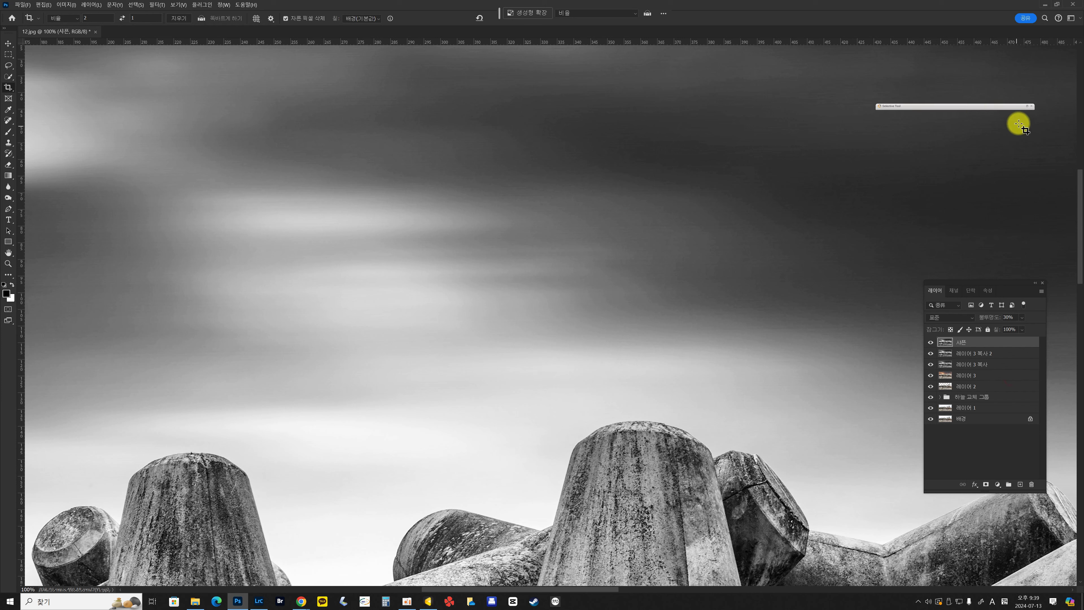
click(1027, 106)
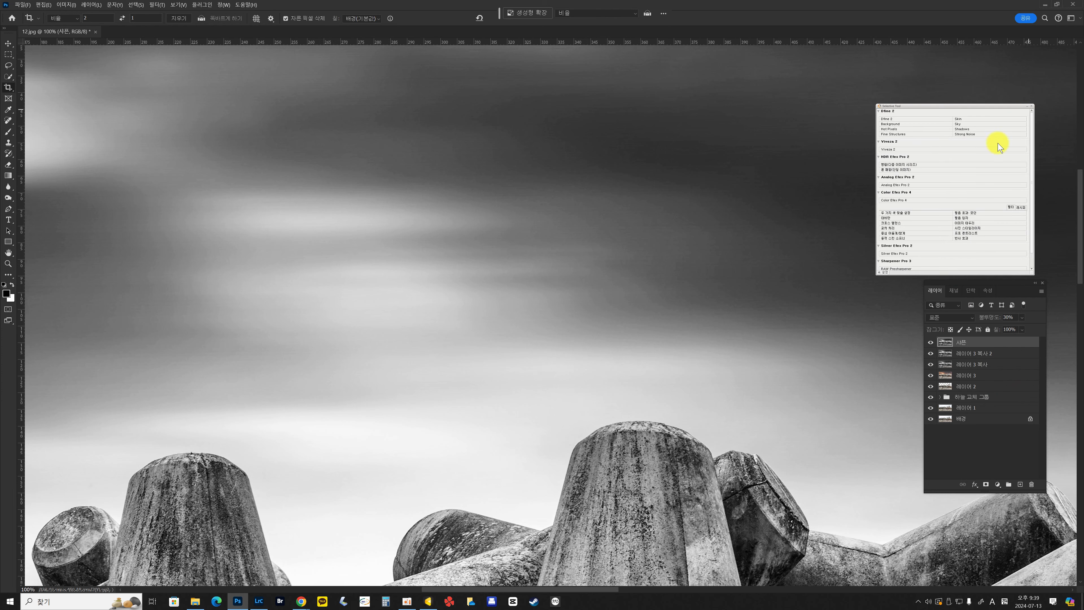
click(978, 219)
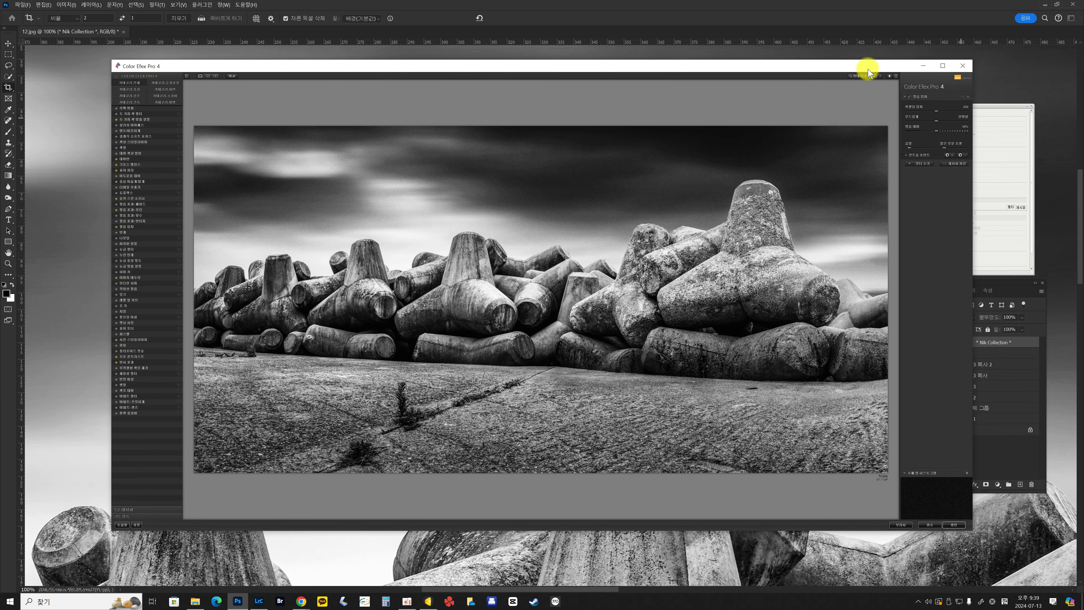
key(ctrl+plus)
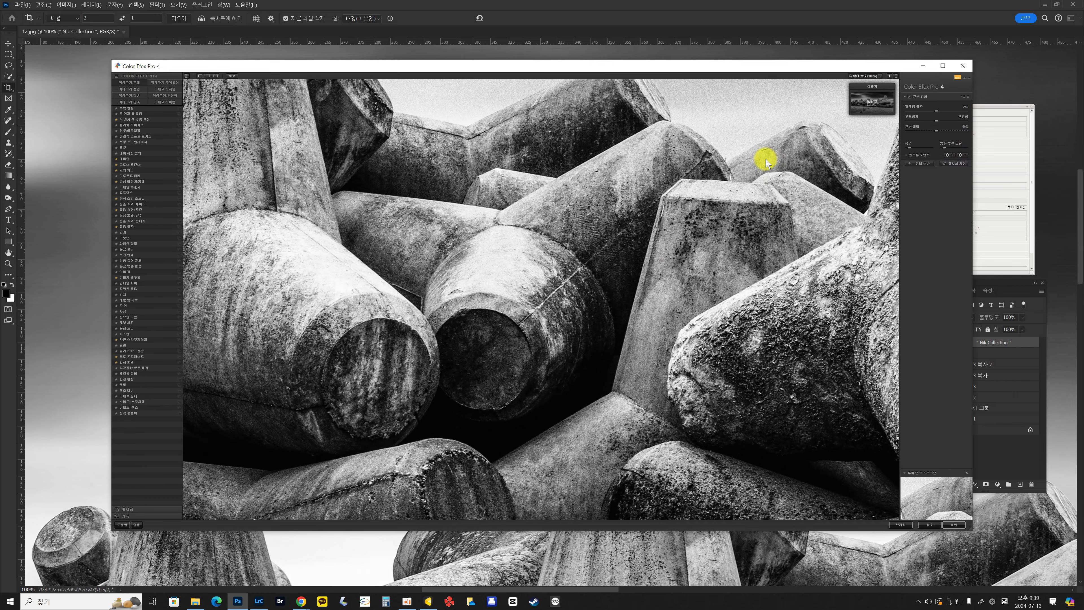
drag(873, 105, 926, 65)
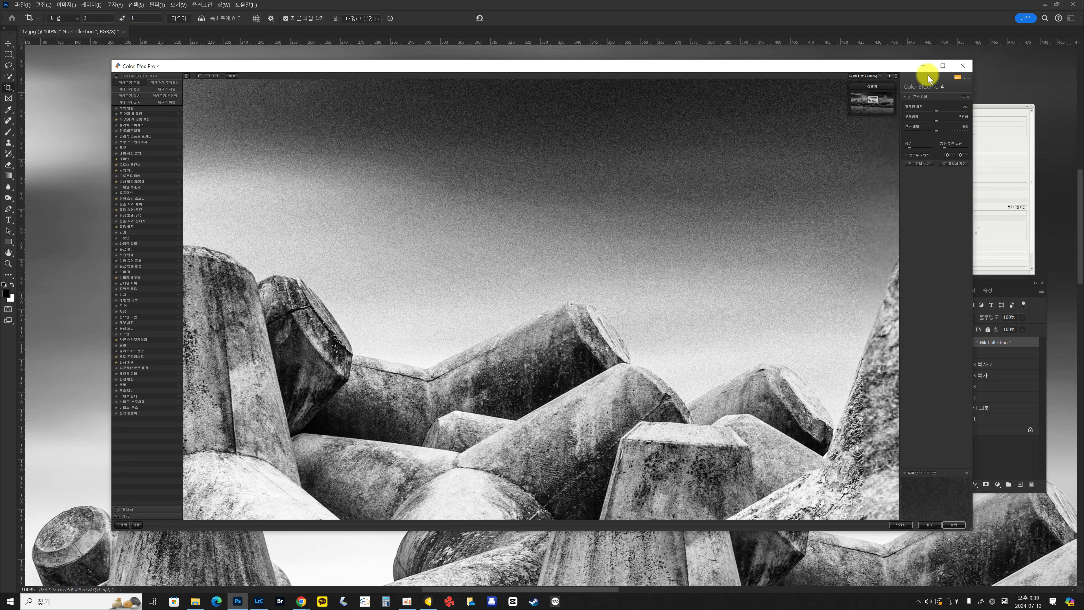
click(942, 65)
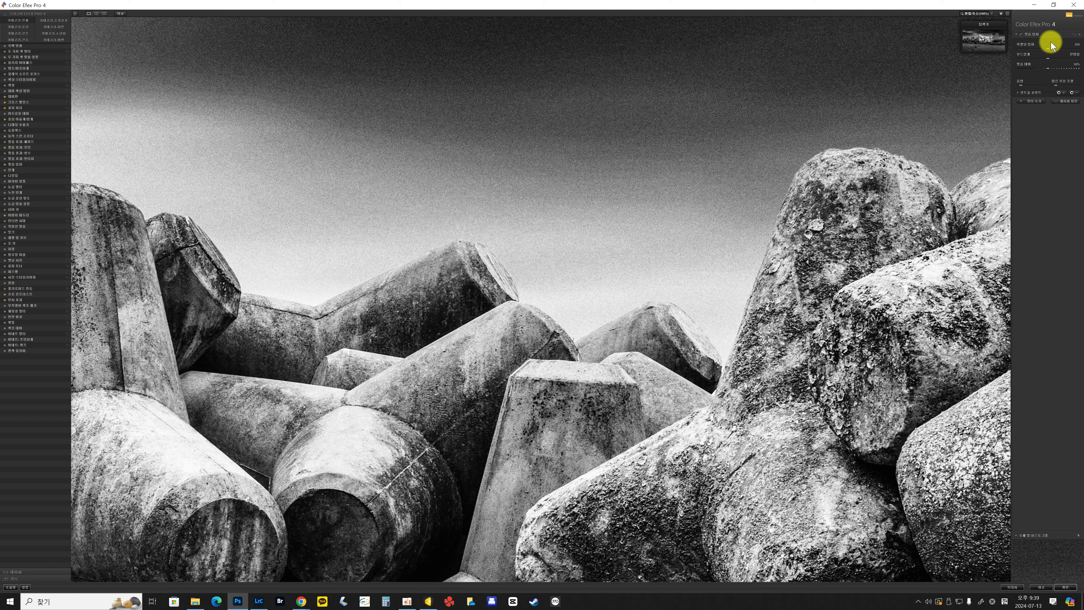
Step: Try the extremes of the film grain filter's grain-per-pixel setting, then settle on a moderate grain while checking the sky and tetrapods
drag(1048, 48, 1079, 58)
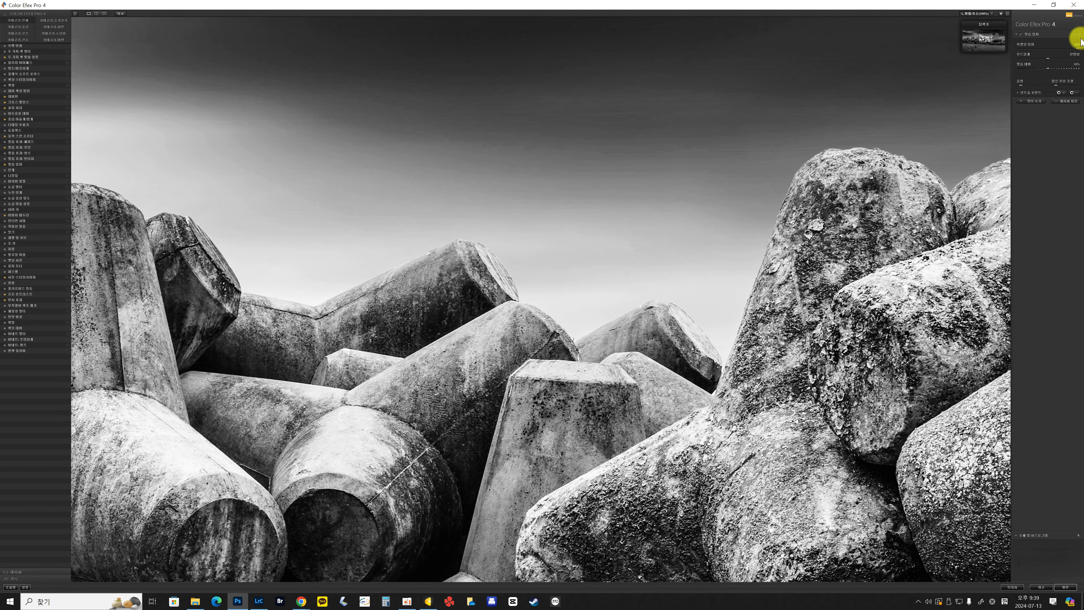
click(1076, 48)
drag(1076, 48, 1050, 51)
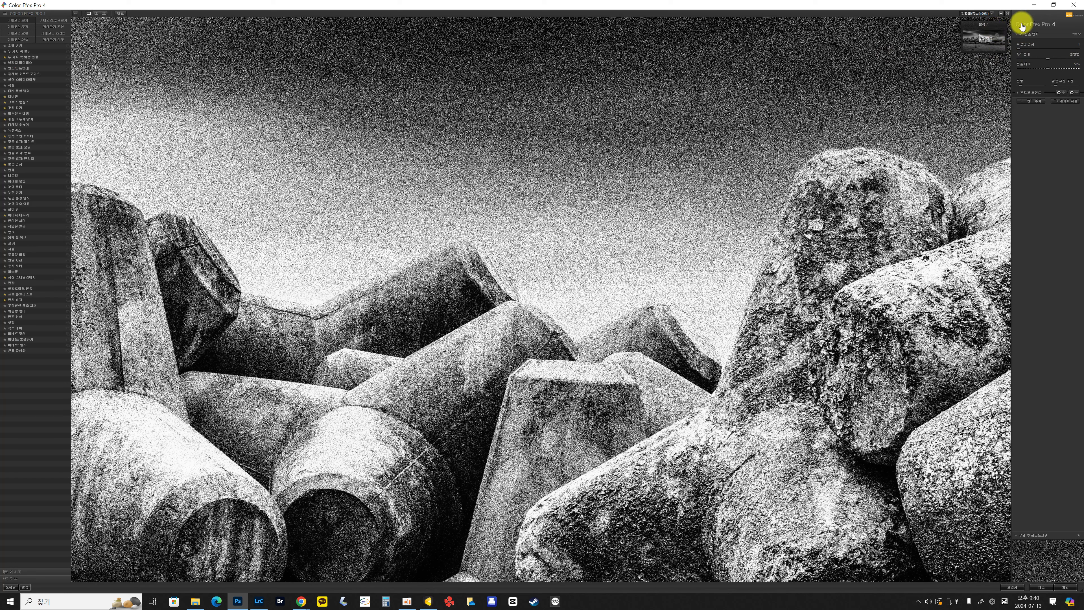
click(1059, 49)
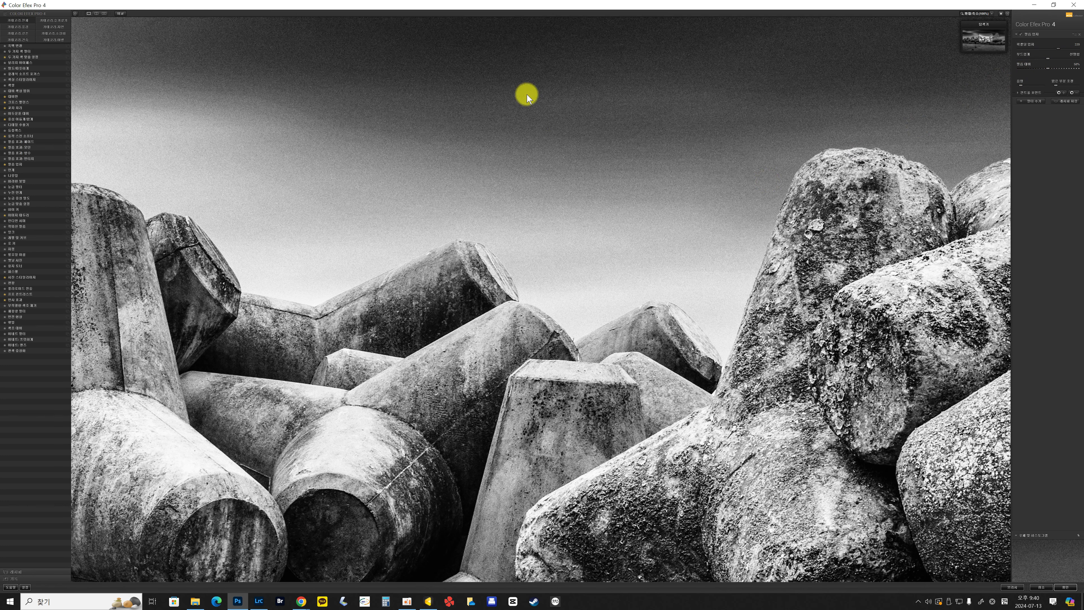
drag(509, 128, 537, 332)
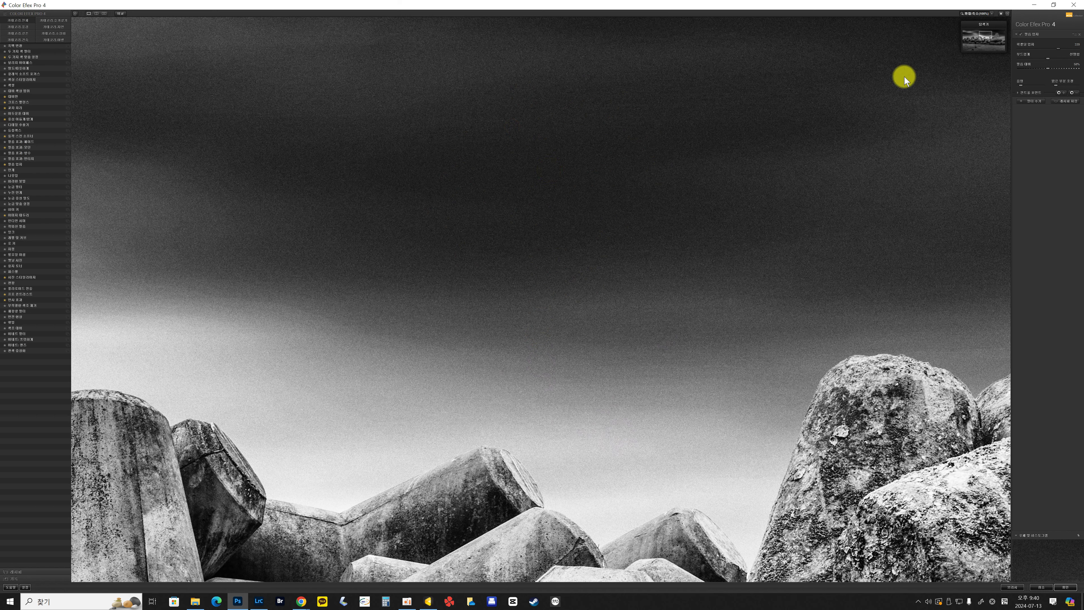
drag(1070, 51, 1062, 59)
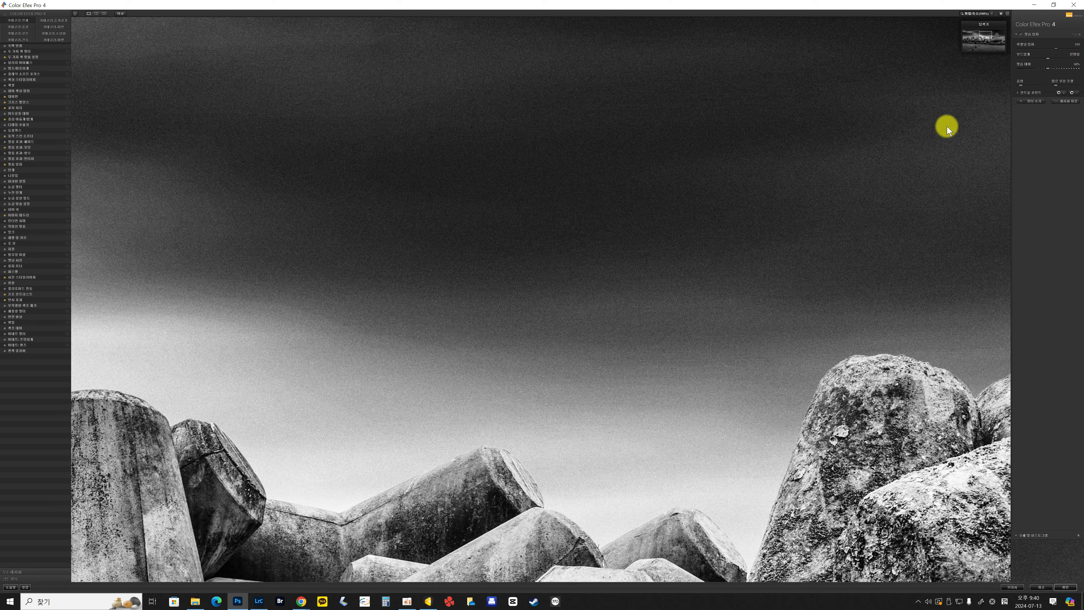
drag(549, 347, 380, 99)
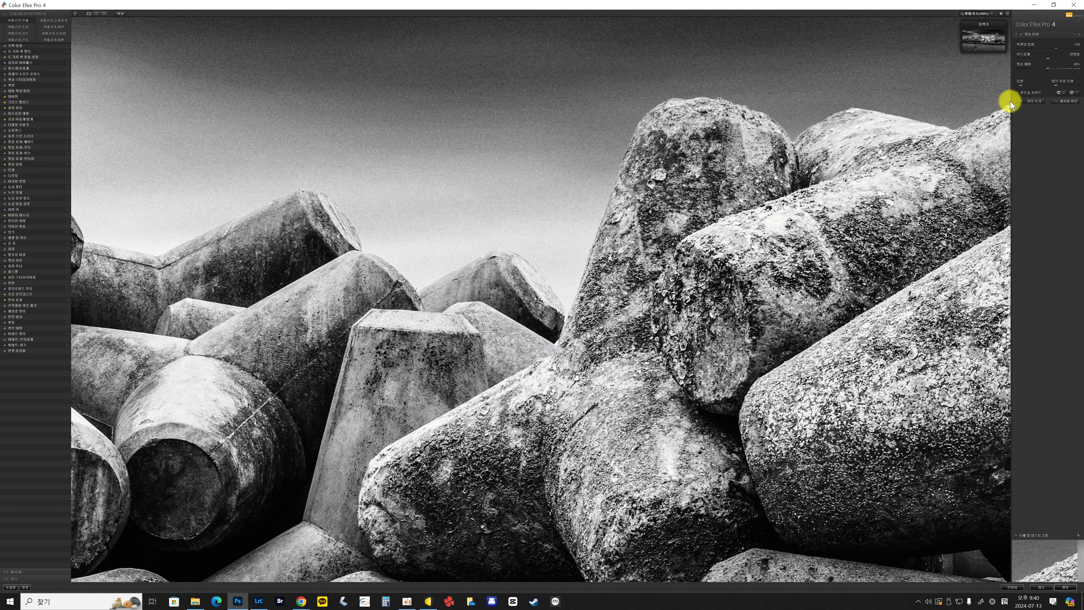
Step: Lower the film grain filter's contrast, apply the filter as a new top layer, and fit the whole image in view
key(ctrl+minus)
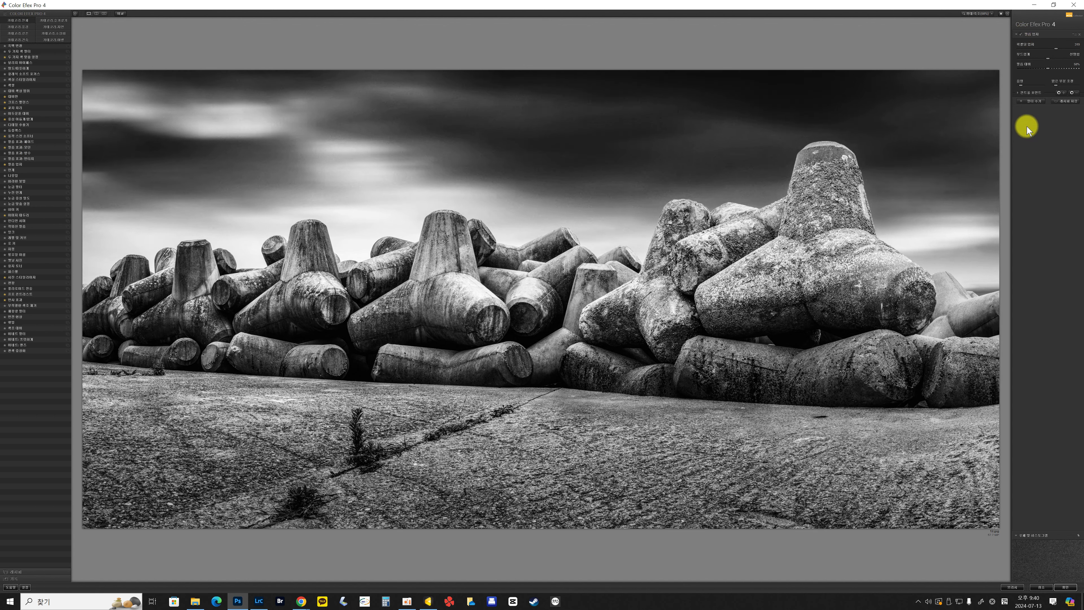
drag(1040, 69, 1035, 69)
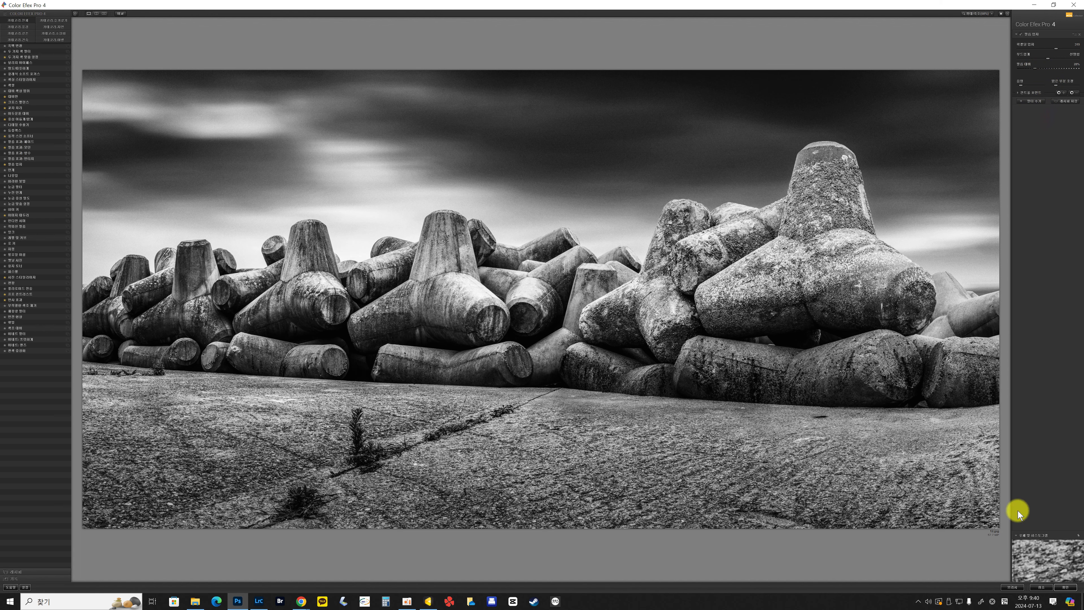
click(1062, 587)
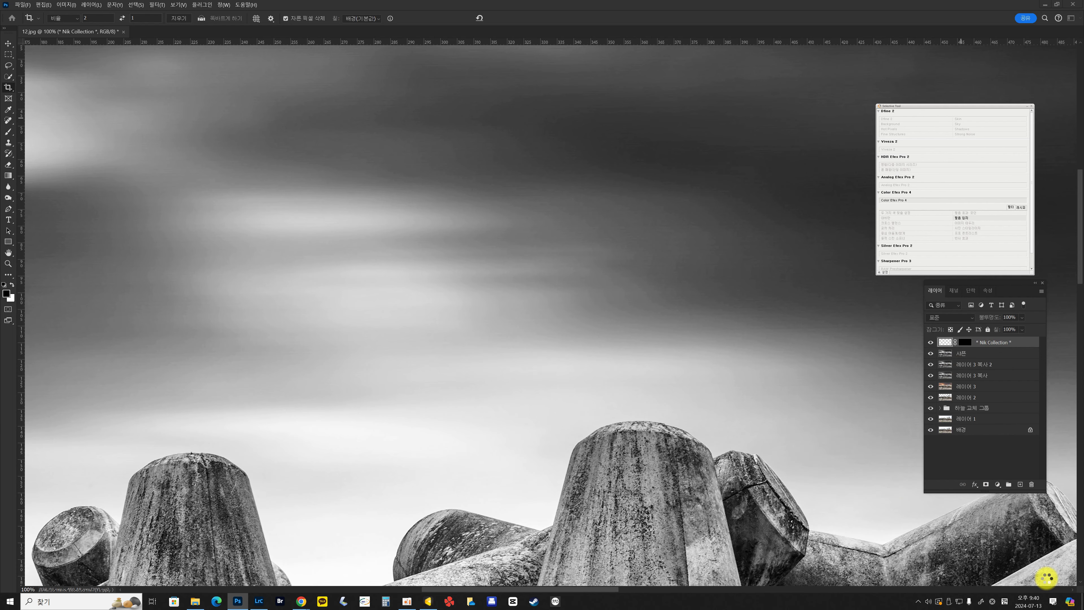
key(ctrl+0)
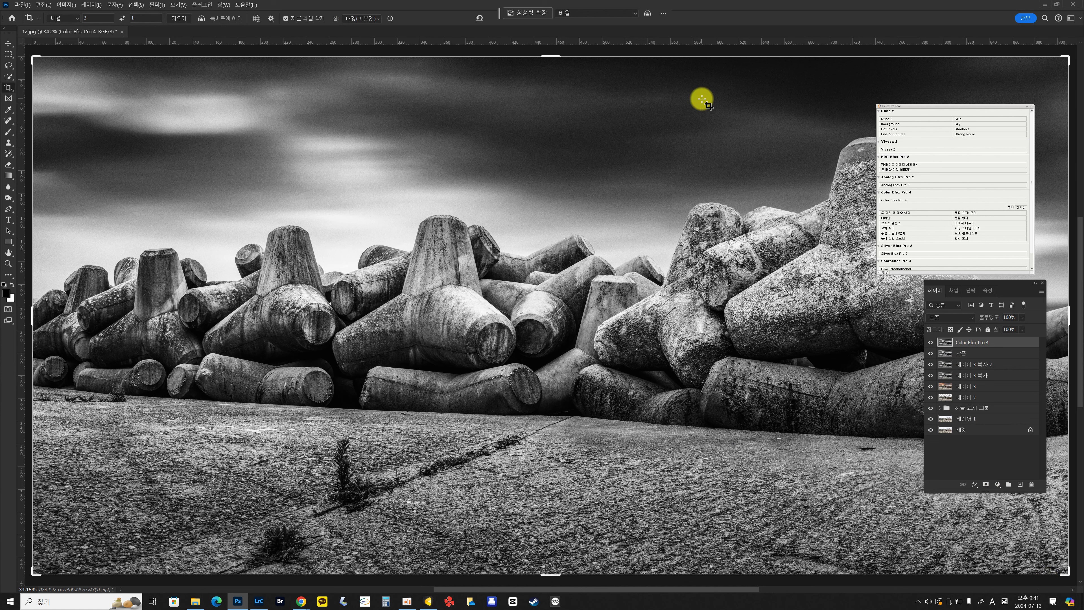
key(Return)
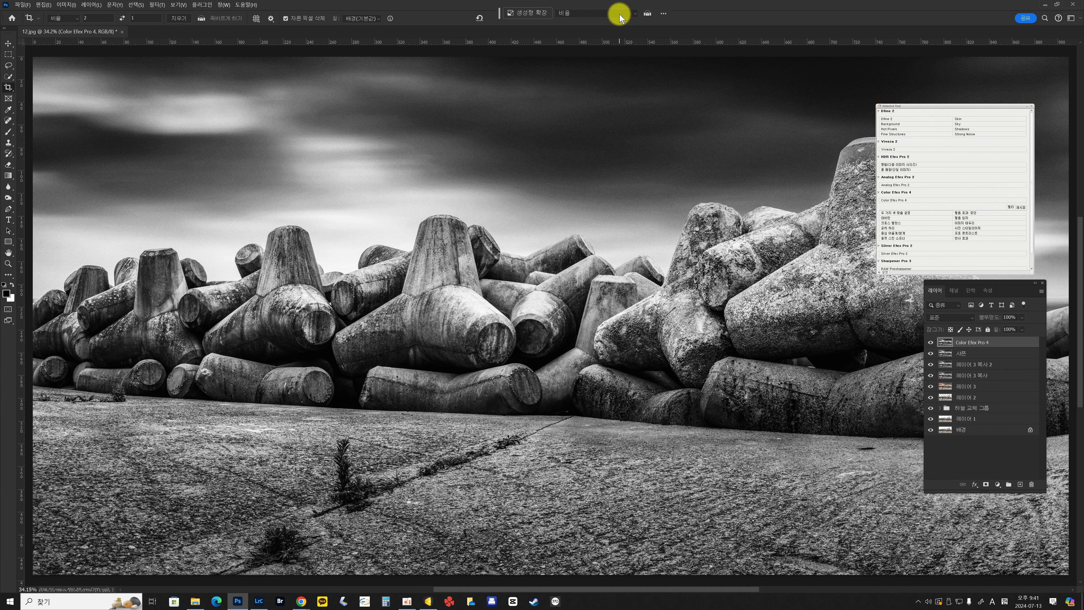
Step: Collapse the Nik Selective Tool and move it and the Layers panel clear of the picture, cancelling the stray crop
click(1027, 106)
key(ctrl+z)
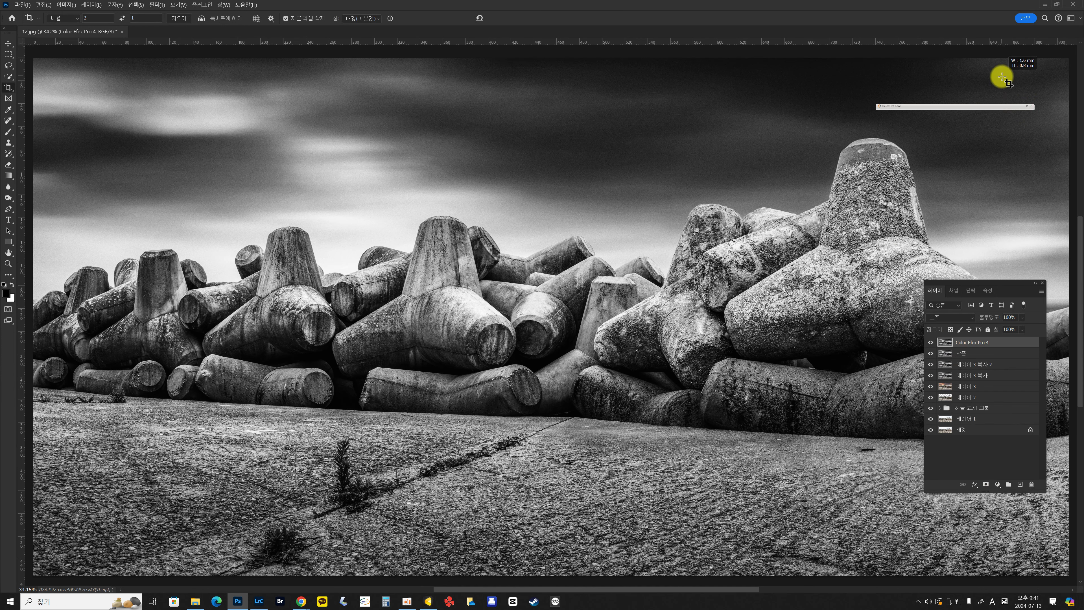
drag(989, 107, 962, 13)
key(Escape)
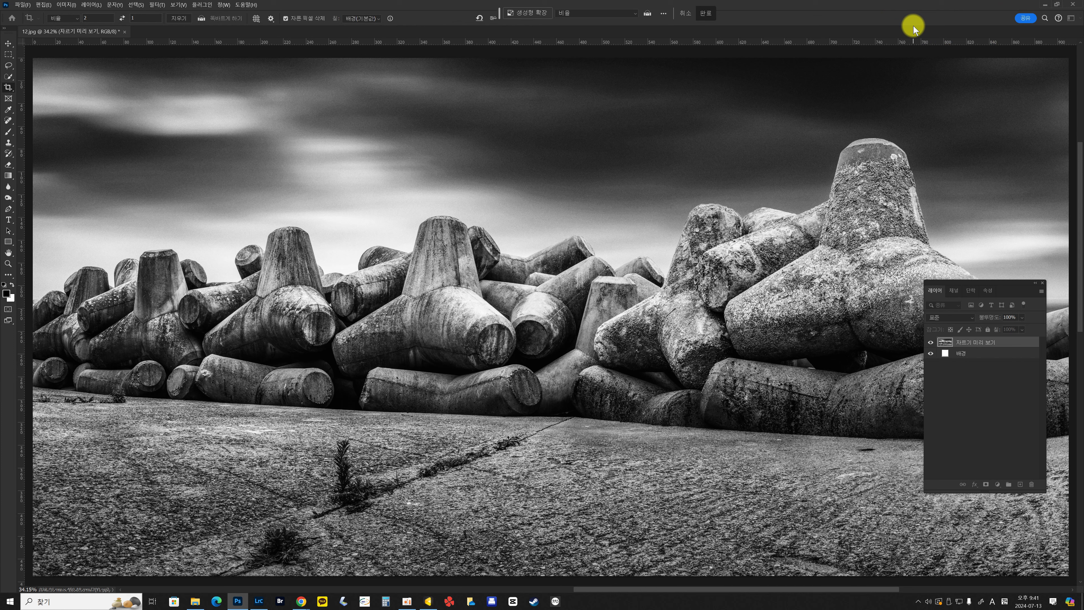
drag(1005, 285, 1029, 563)
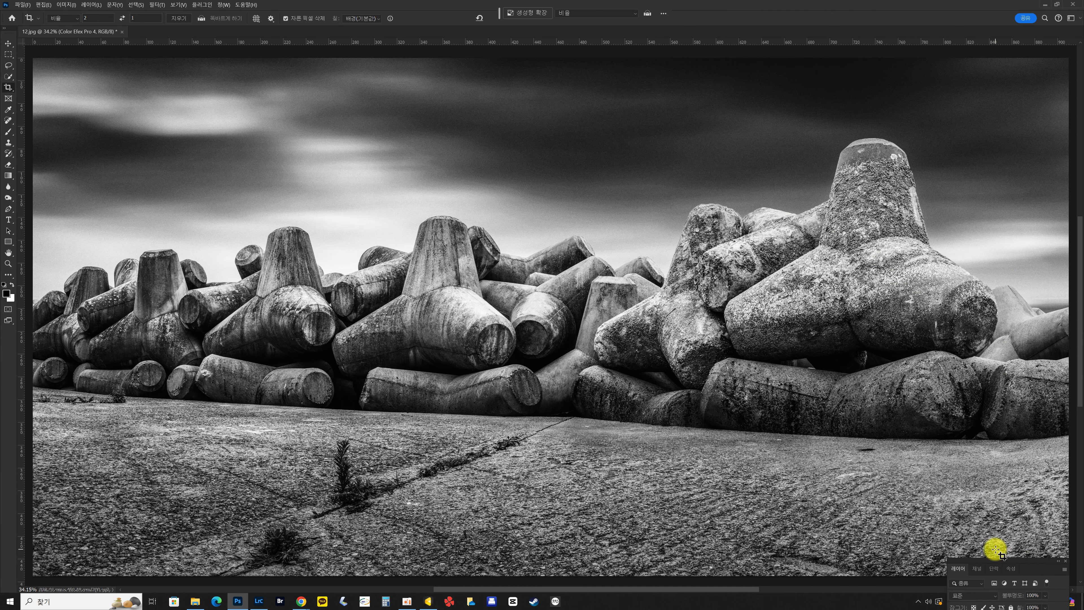
Step: Compare the image at 100% with and without the grain by toggling the visibility of the Color Efex Pro 4 layer
key(ctrl)
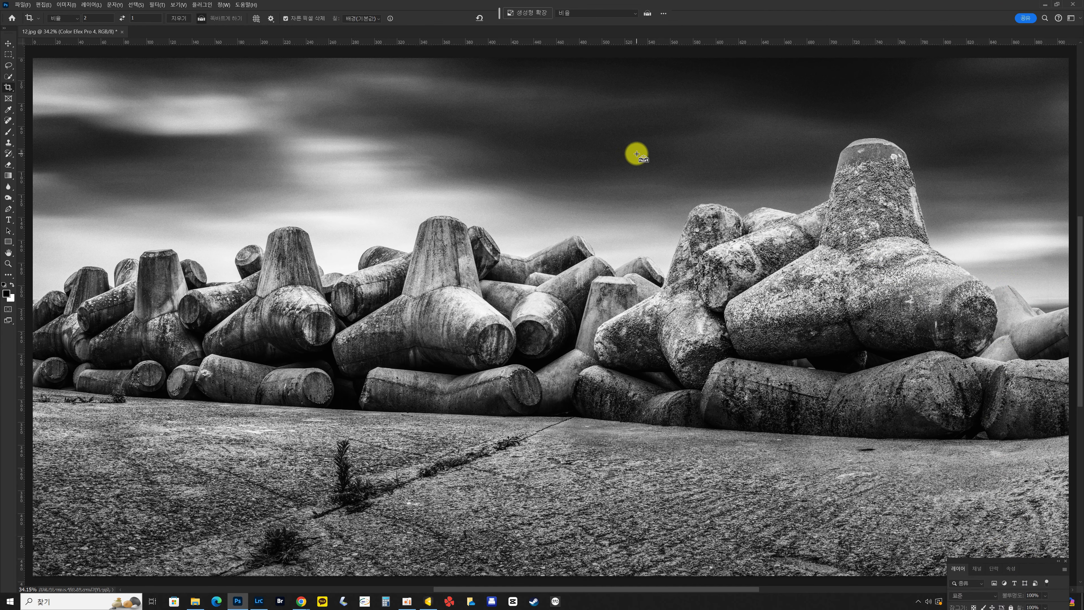
key(ctrl+1)
drag(747, 140, 735, 325)
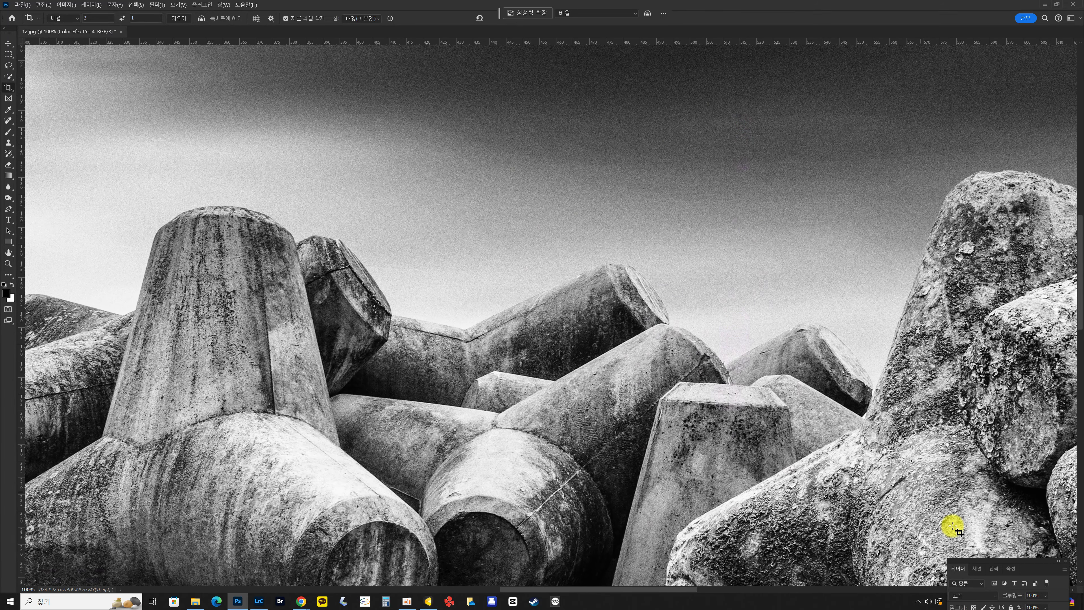
drag(979, 559, 991, 339)
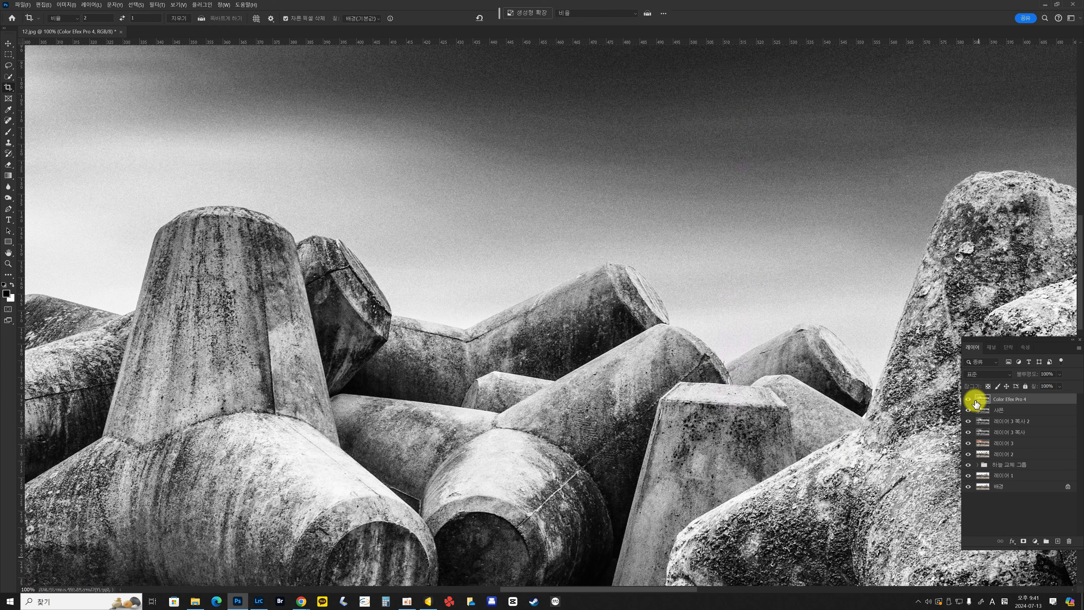
click(969, 399)
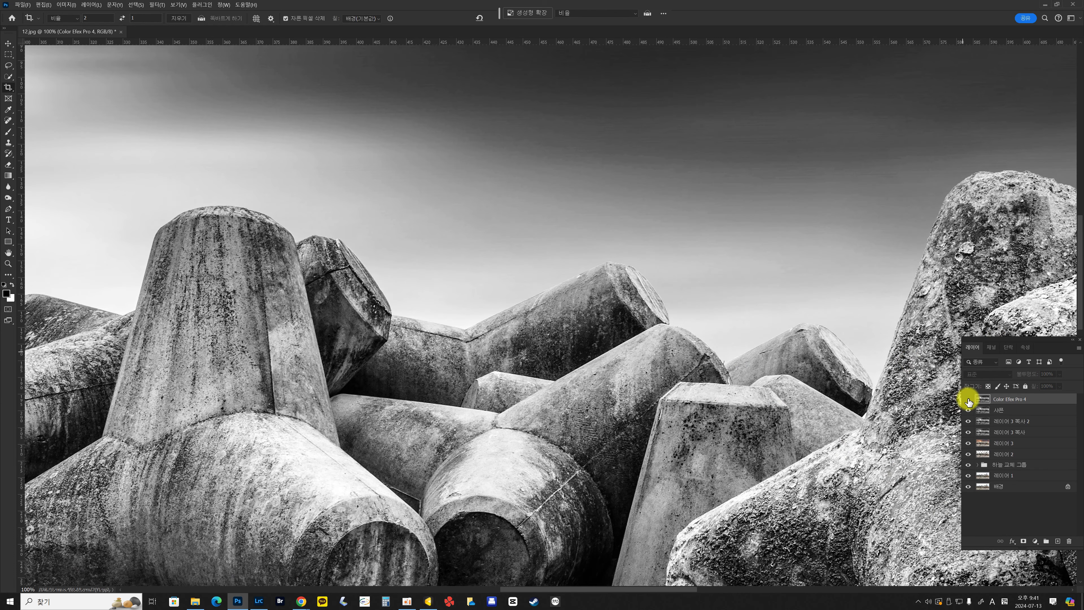
click(969, 400)
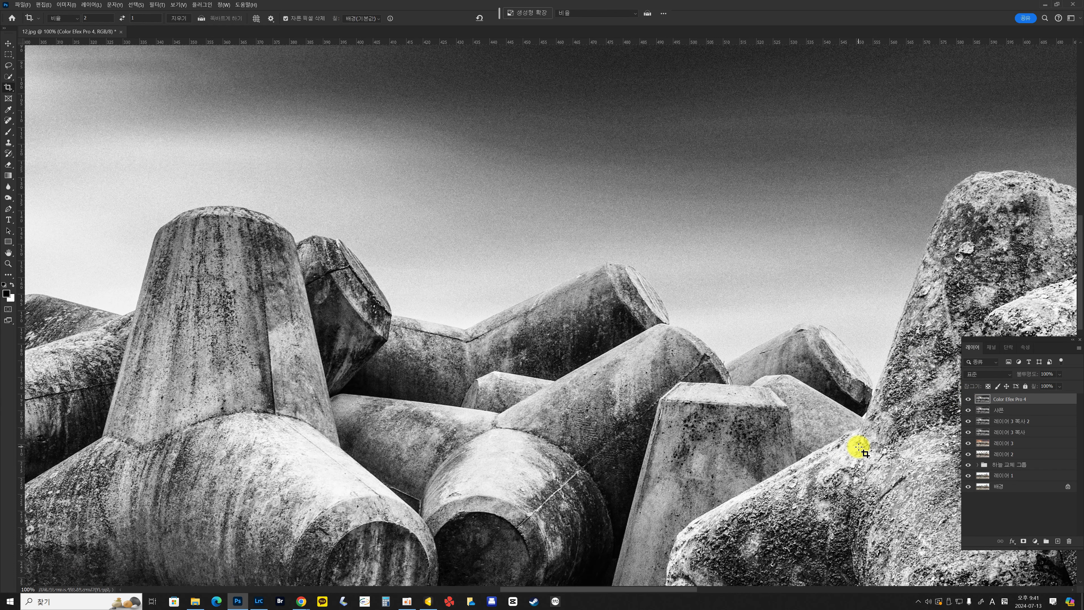
Step: Examine the grain texture across the tetrapods and sky at 100% and 66.7% magnification
drag(573, 375, 249, 235)
drag(607, 332, 666, 194)
drag(791, 184, 559, 267)
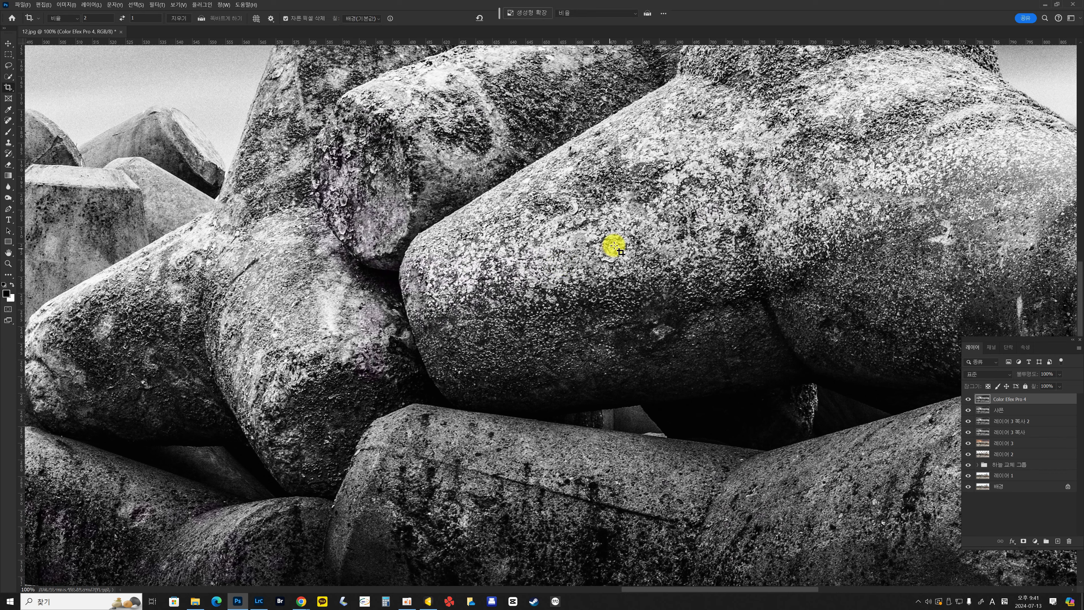
key(ctrl)
key(ctrl+minus)
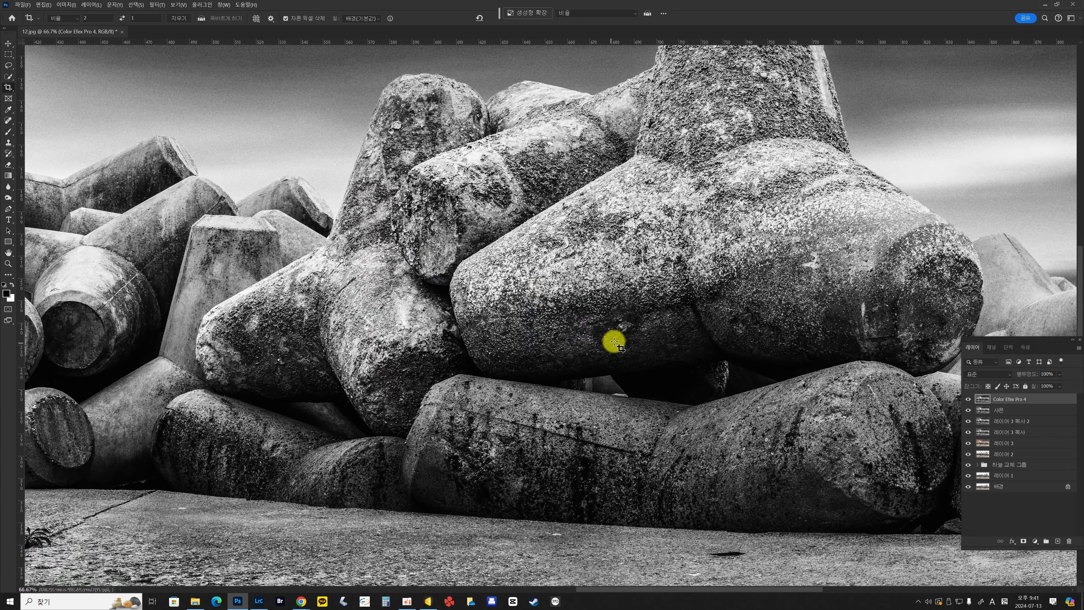
drag(612, 339, 528, 404)
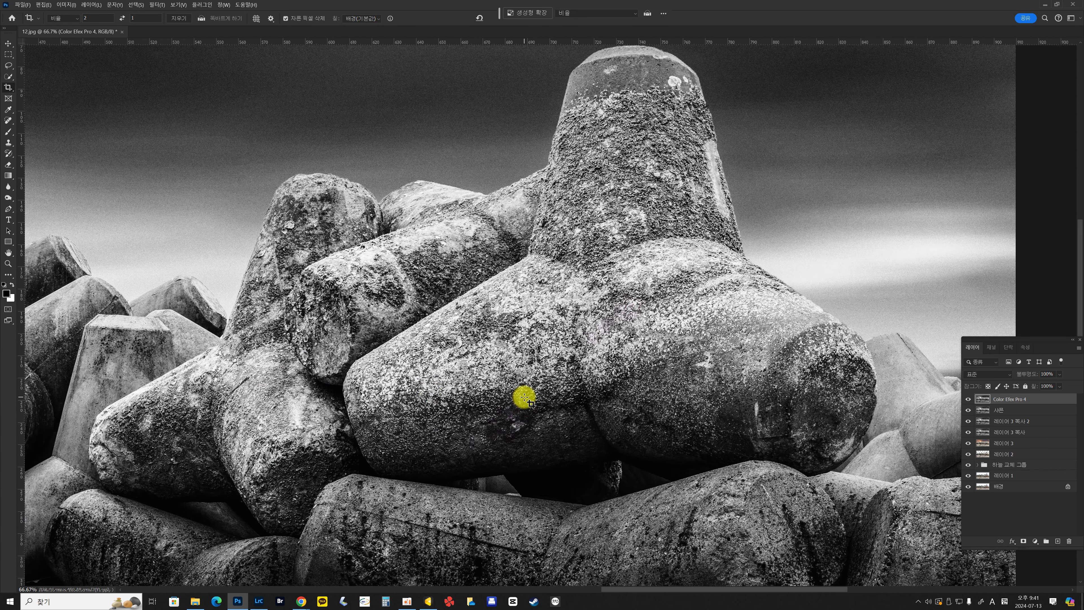
drag(255, 353, 738, 276)
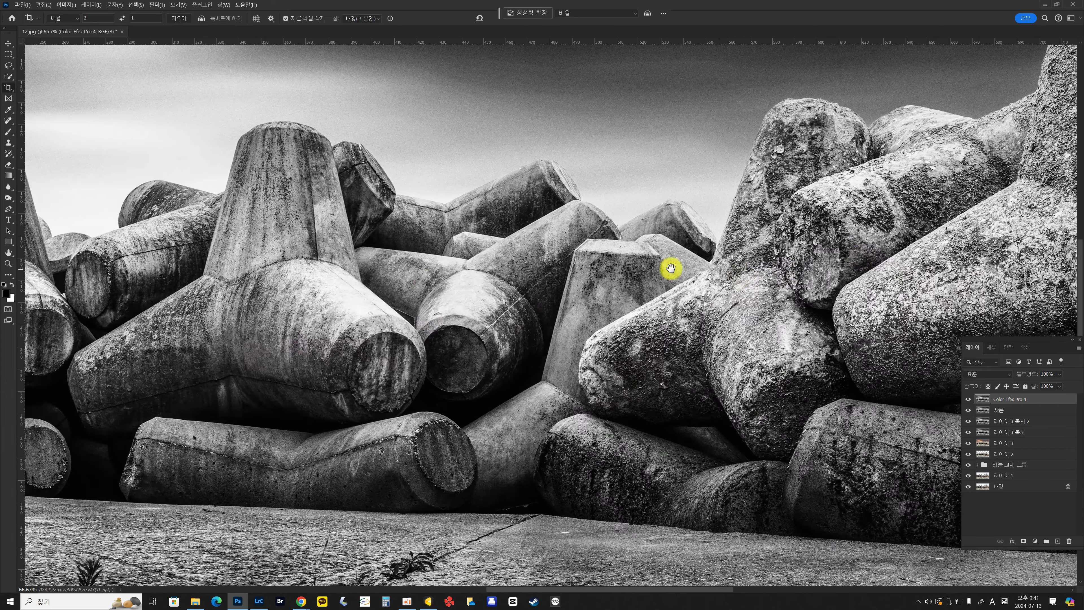
Step: Inspect the grain on the panorama's left-hand tetrapods at 66.7% and 100% magnification, ending with the whole image in view
drag(235, 303, 663, 293)
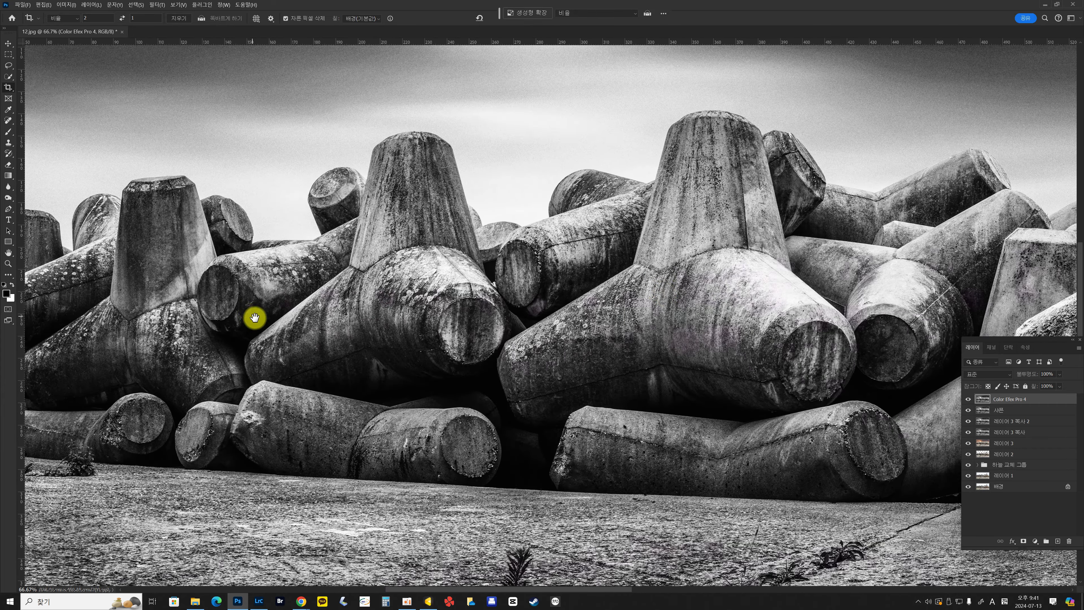
drag(255, 318, 509, 303)
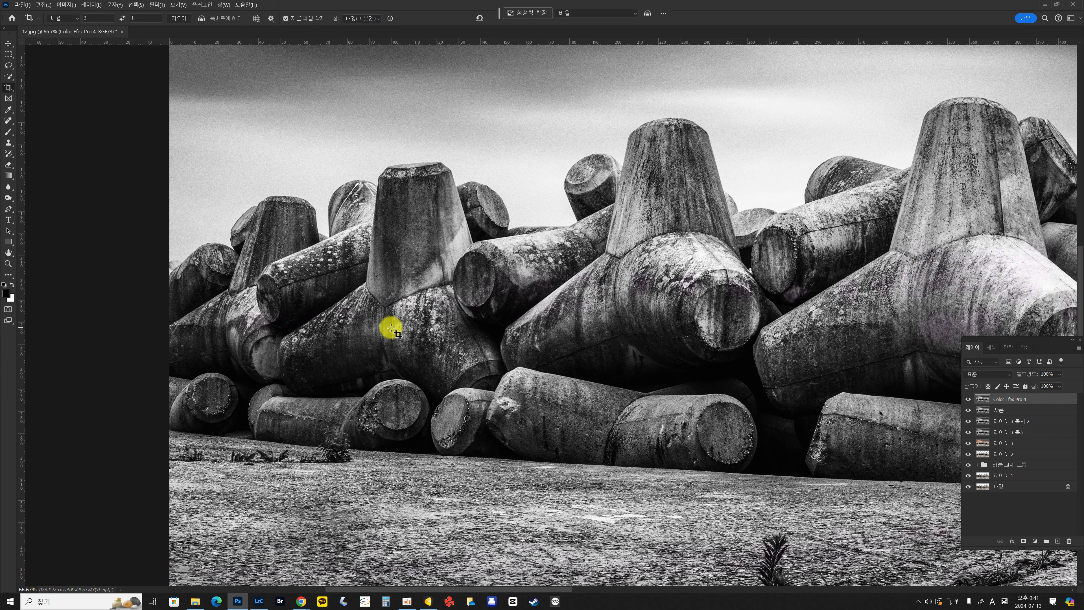
key(ctrl+plus)
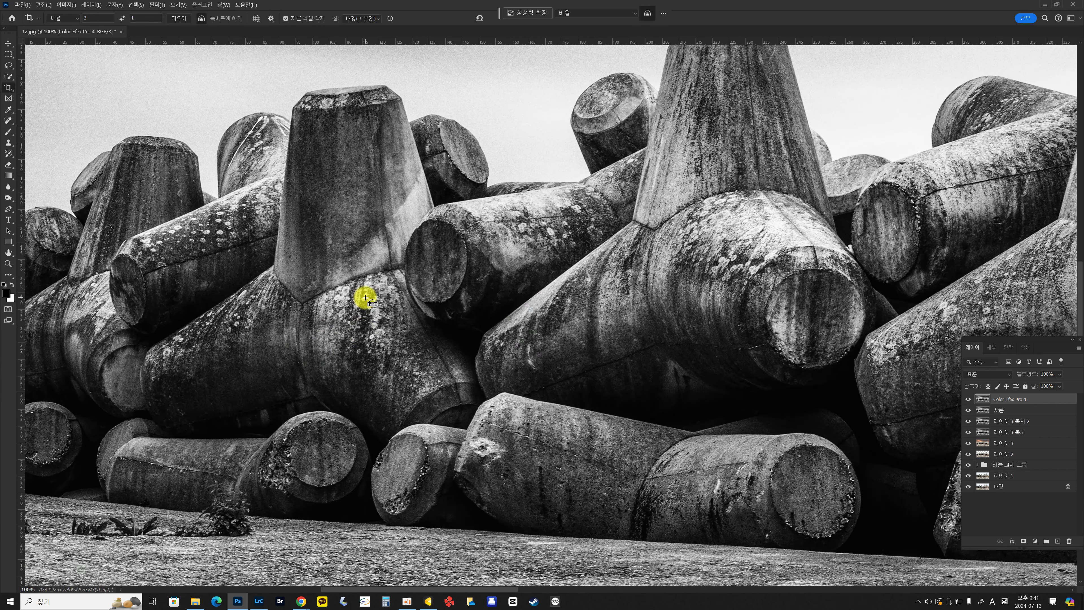
key(ctrl+0)
Step: Check the finished panorama's pixel dimensions and accept the image size settings unchanged
key(ctrl+alt+i)
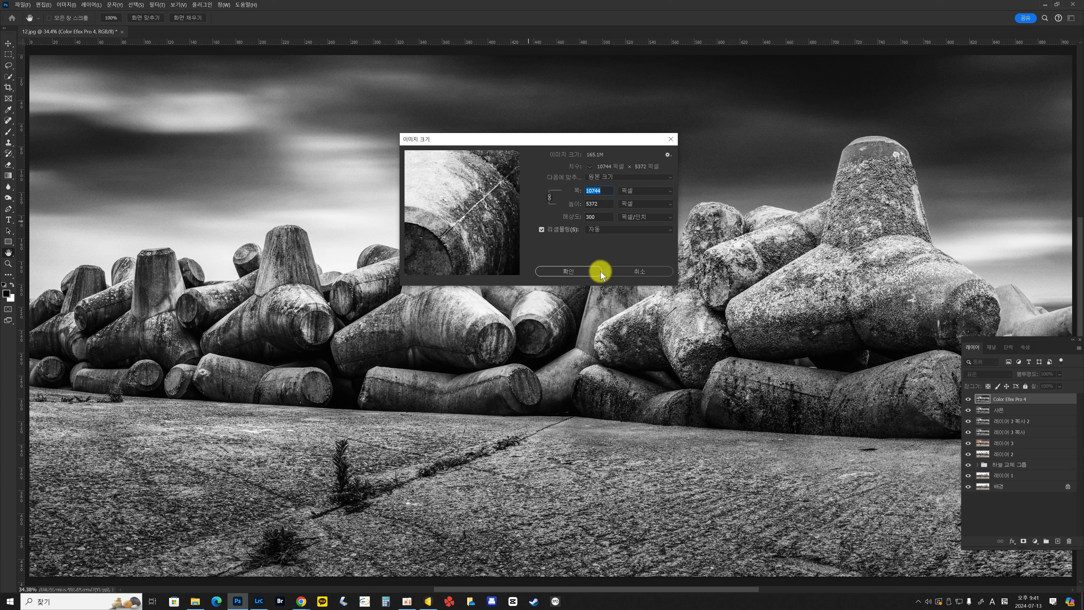
click(576, 273)
key(c)
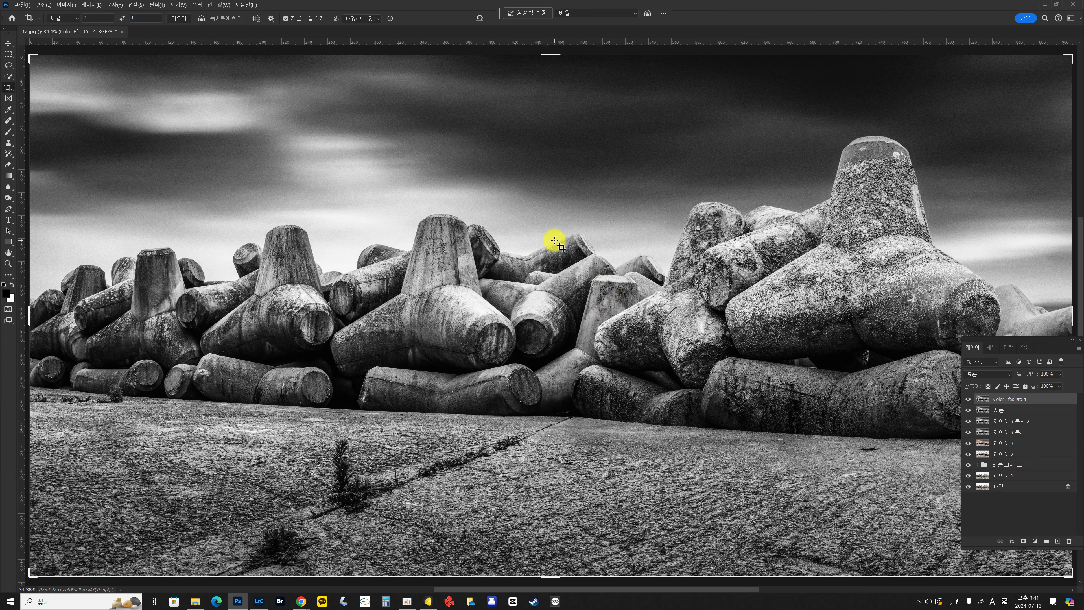
key(Return)
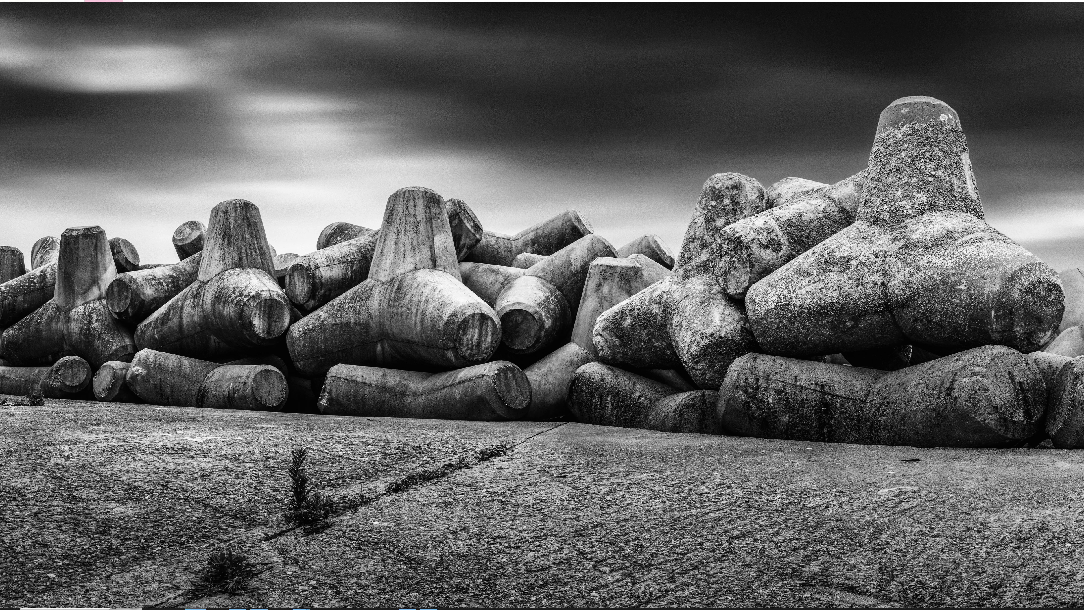
Step: Leave the full-screen view and open the 칼라원본파일 folder inside 100NCZ_5 on the desktop in File Explorer
key(Escape)
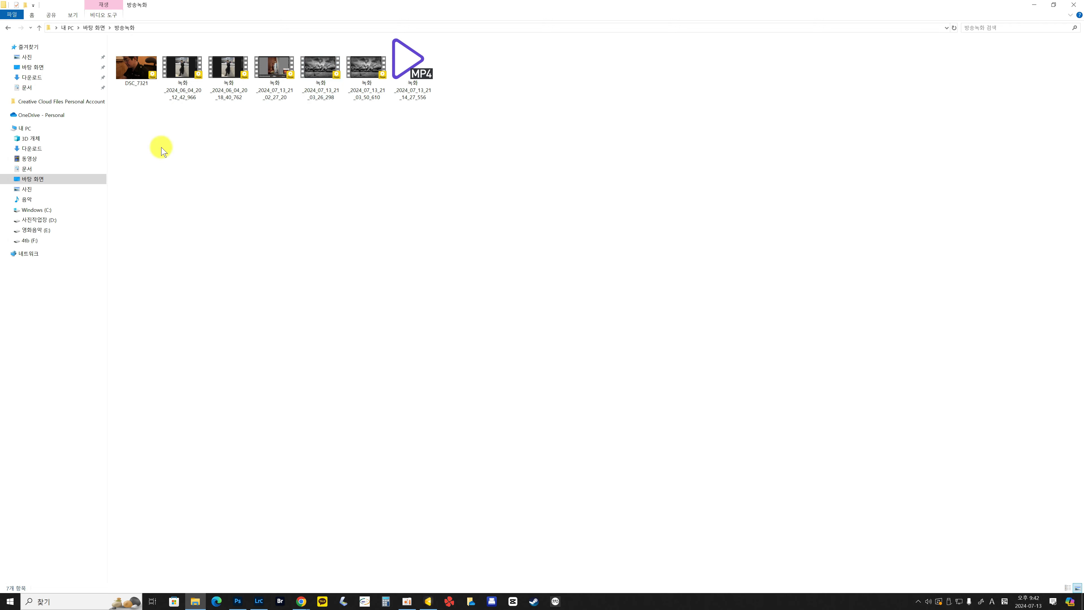
click(54, 179)
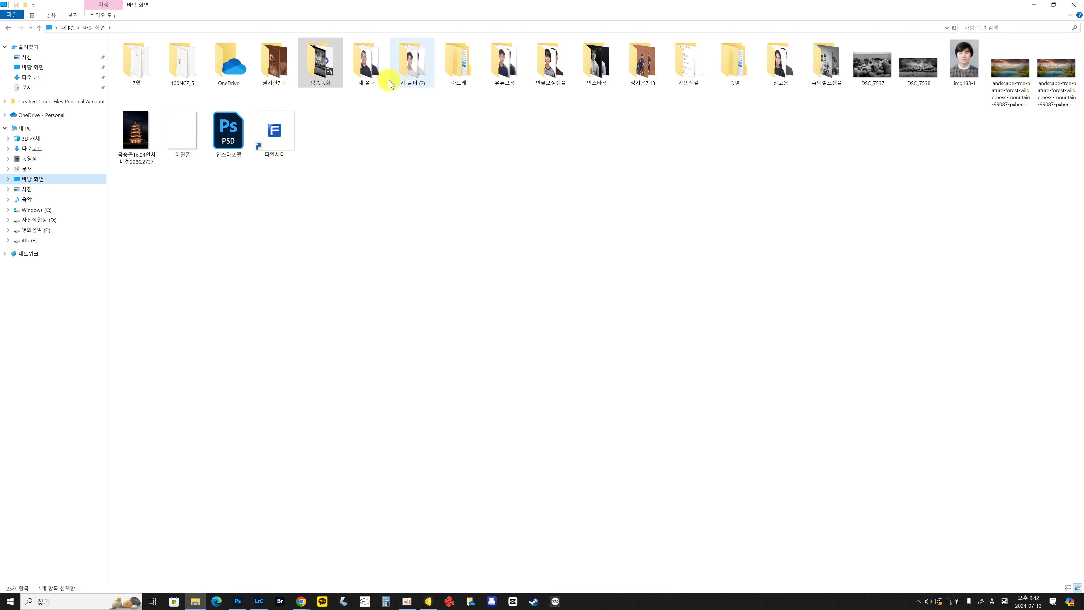
double_click(181, 81)
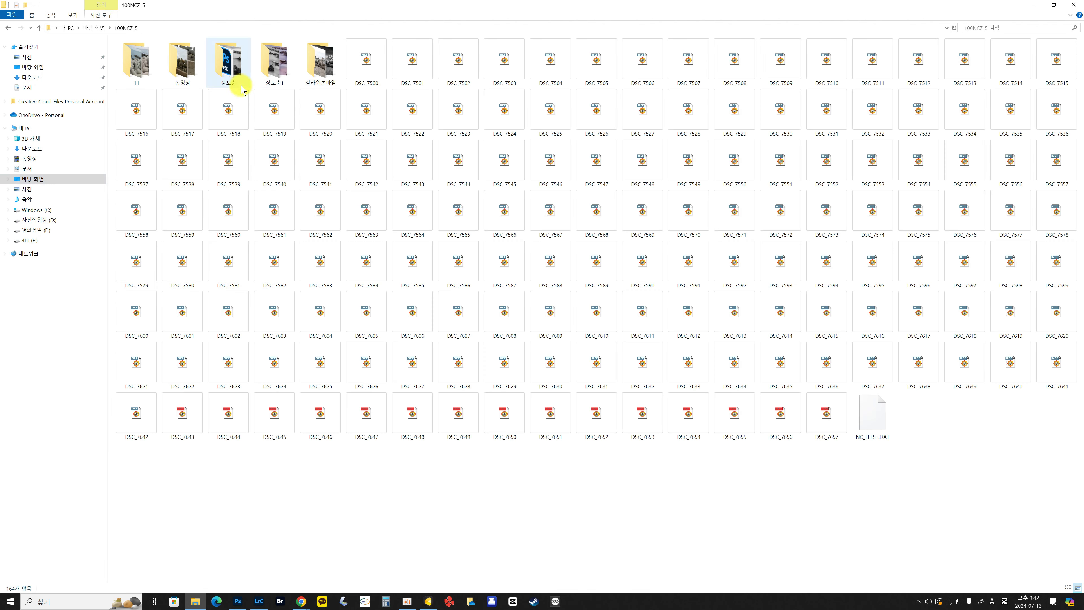
double_click(340, 78)
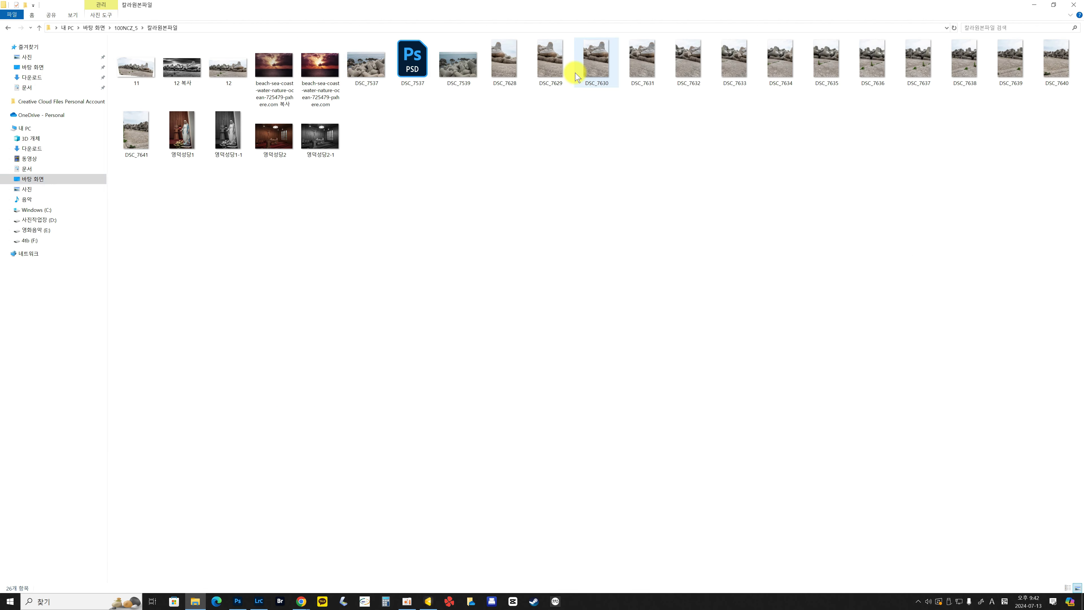
click(548, 72)
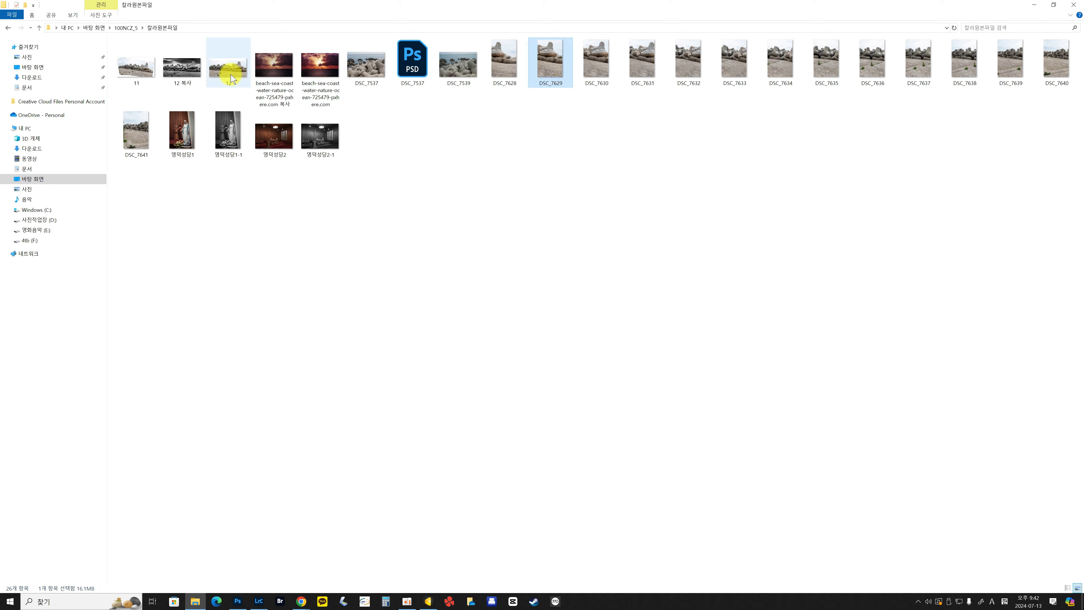
Step: View the stitched original 11.jpg, the cropped color 12.jpg and the black-and-white 12 복사.jpg full screen to compare them
click(140, 69)
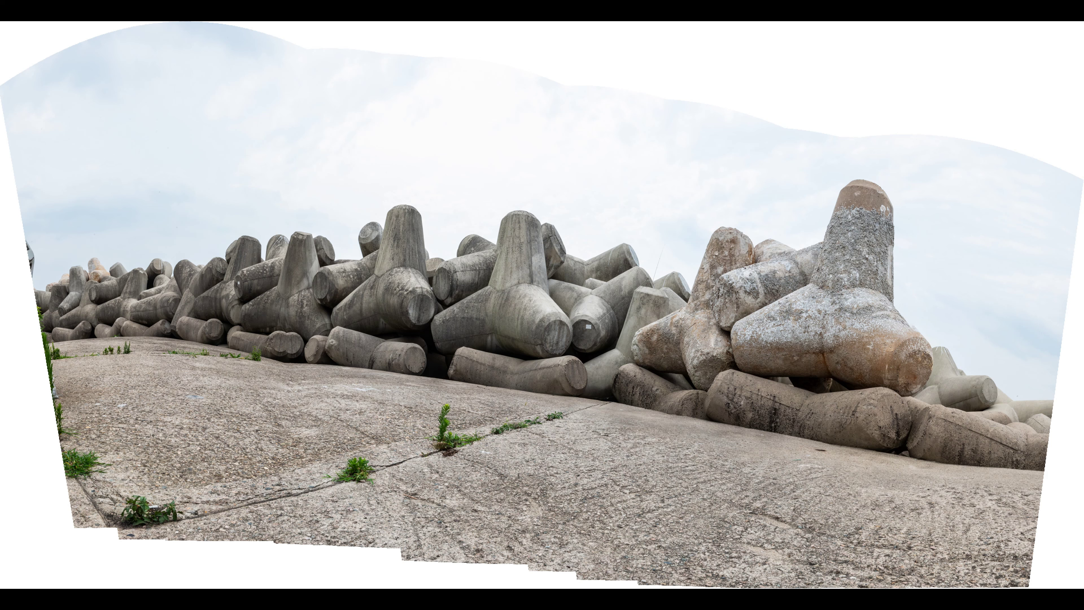
mouse_move(298, 34)
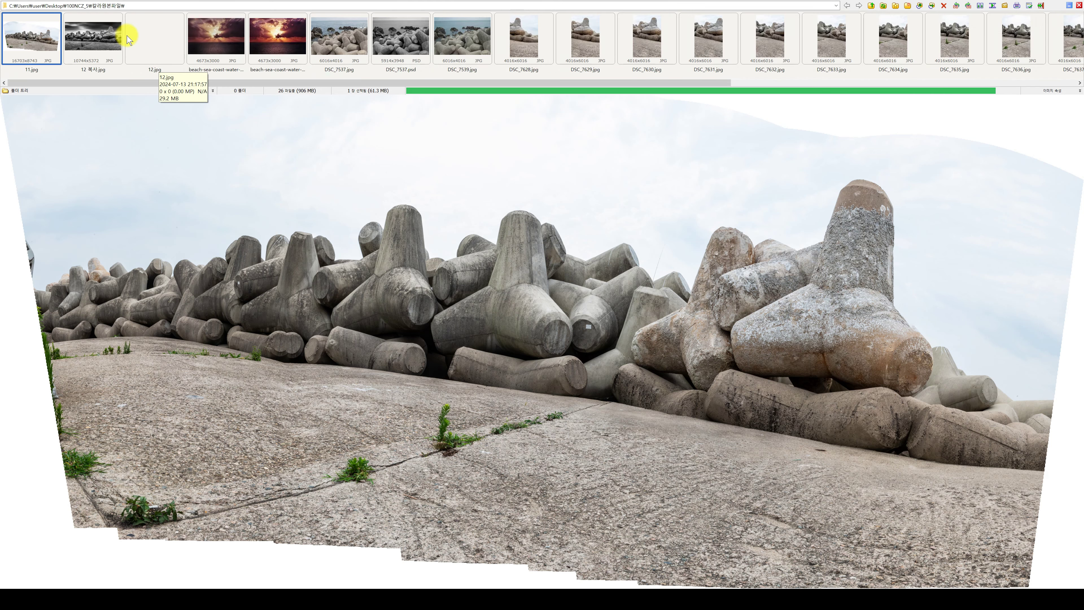
click(147, 41)
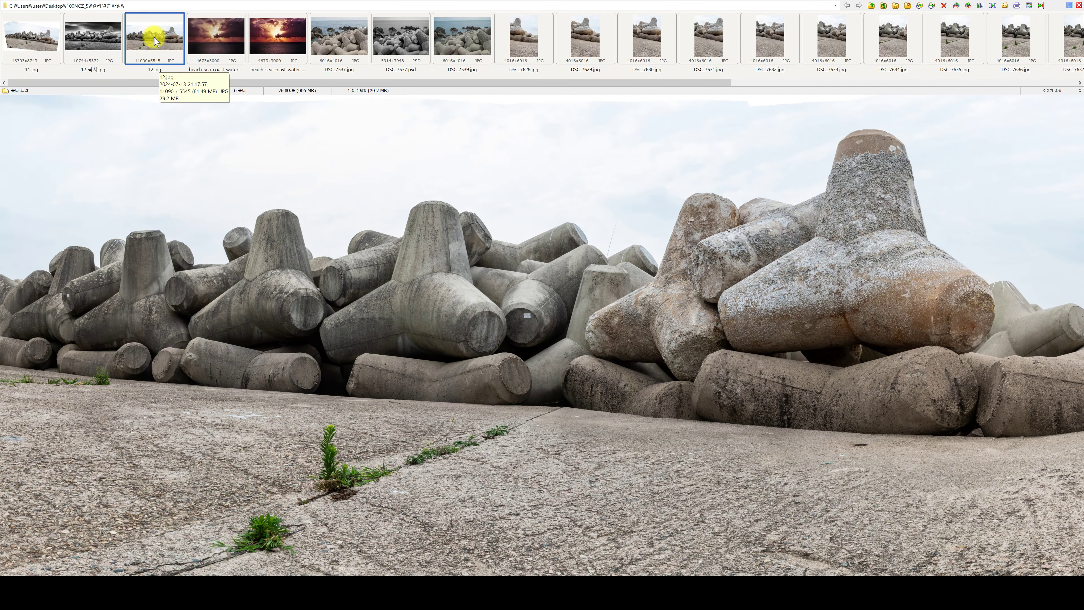
click(98, 38)
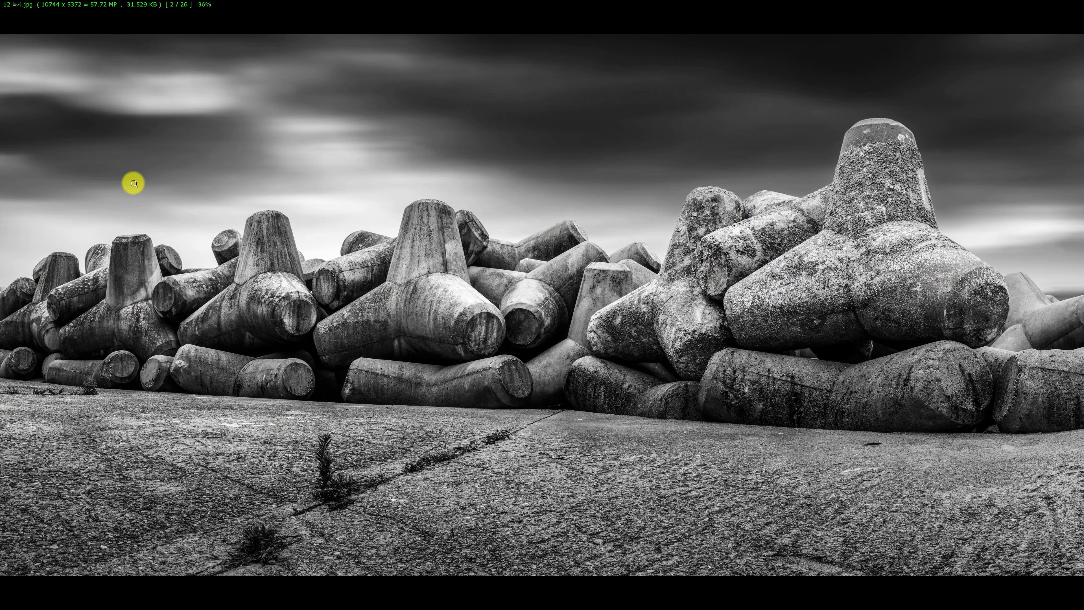
click(635, 41)
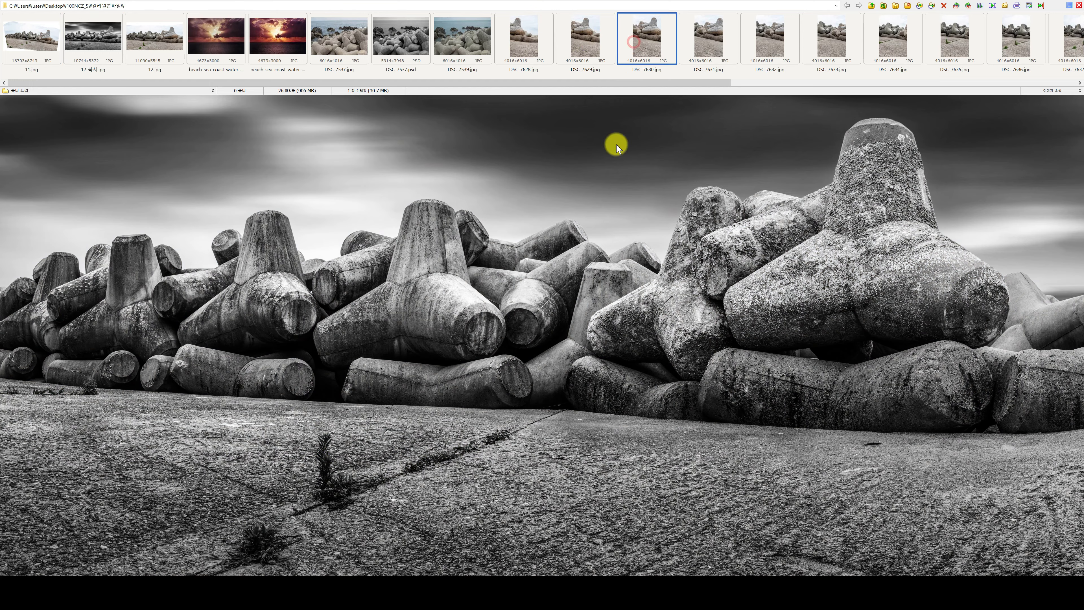
click(84, 39)
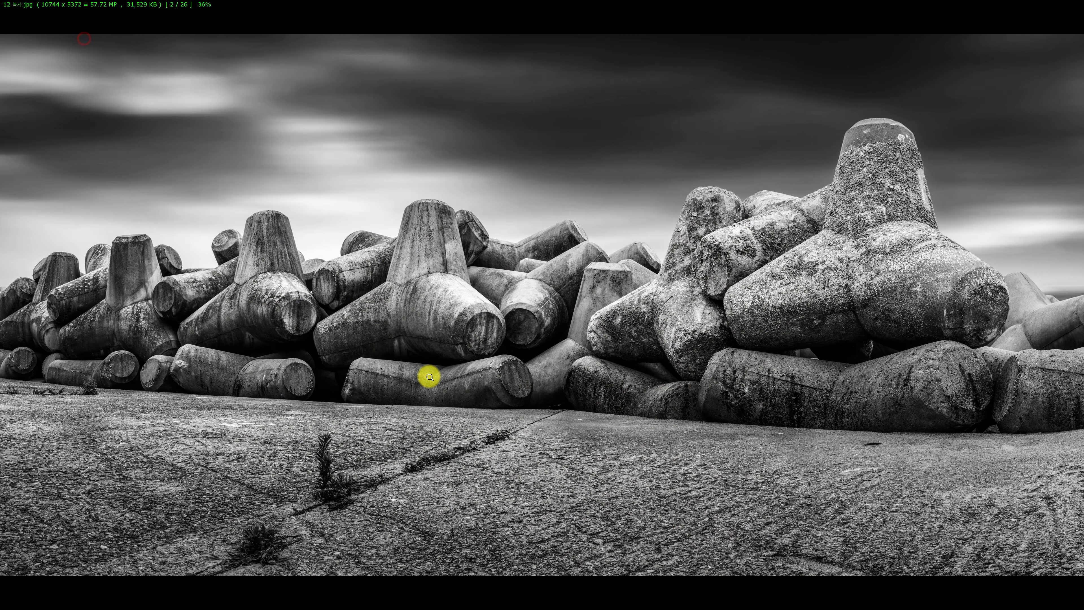